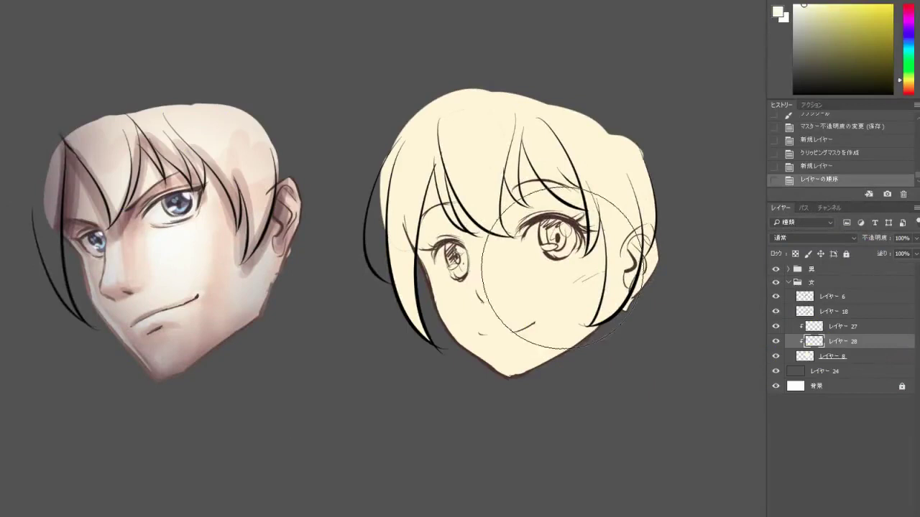
Set up a hard round brush at 117 px with 100% hardness and a light peach colour.
{"action": "left_click_drag", "start_coordinate": [583, 251], "coordinate": [548, 243]}
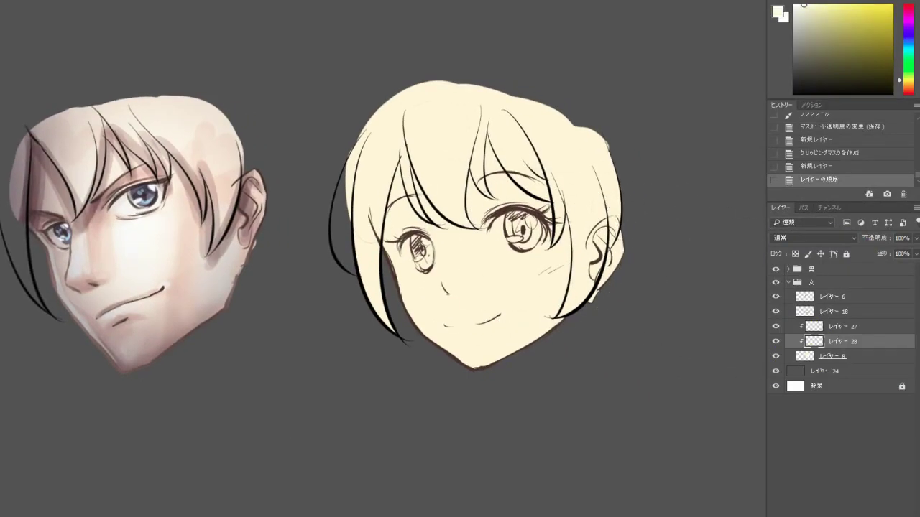
{"action": "right_click", "coordinate": [488, 188]}
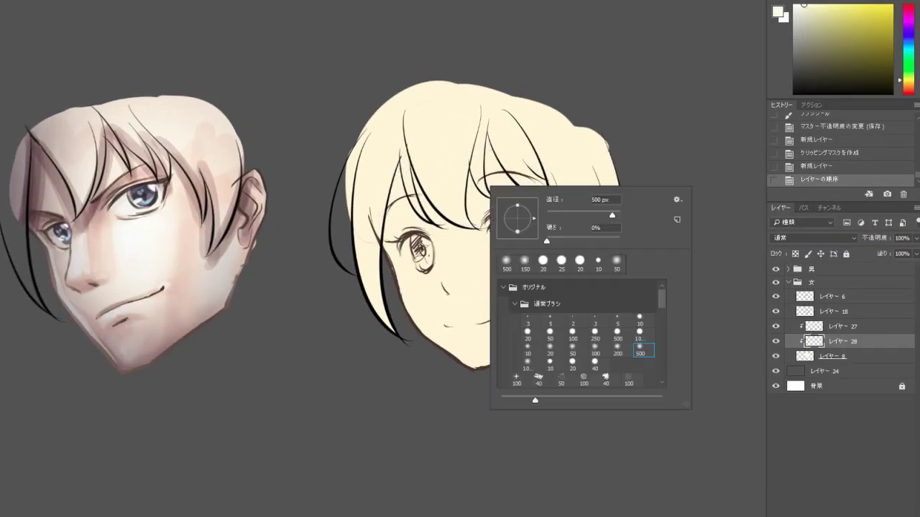
{"action": "left_click", "coordinate": [595, 364]}
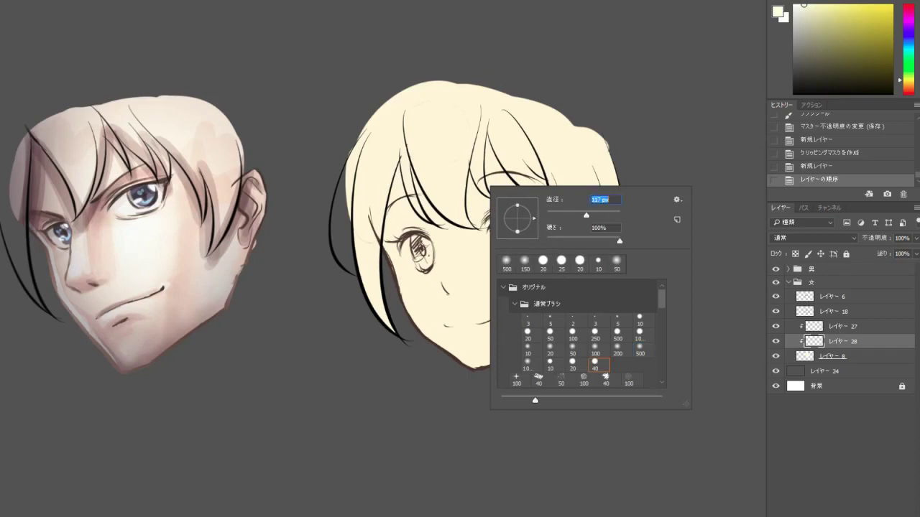
{"action": "key", "text": "Return"}
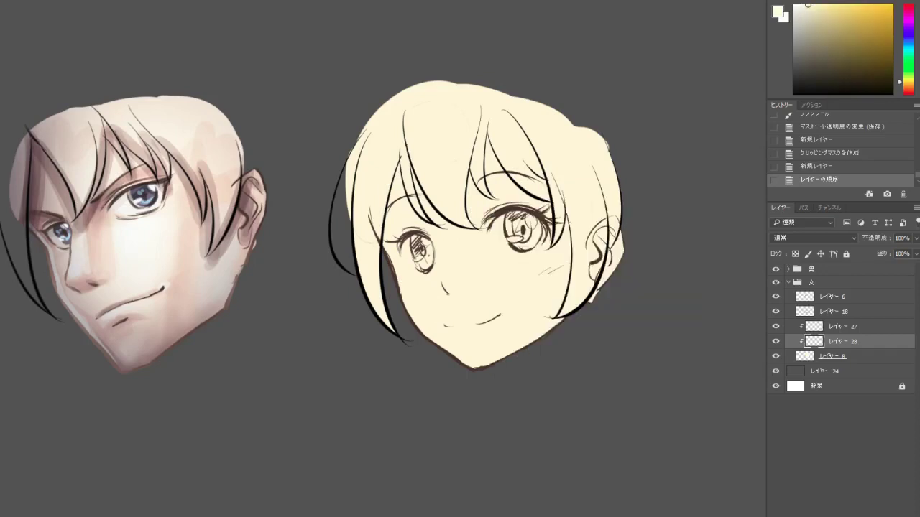
{"action": "left_click", "coordinate": [823, 10]}
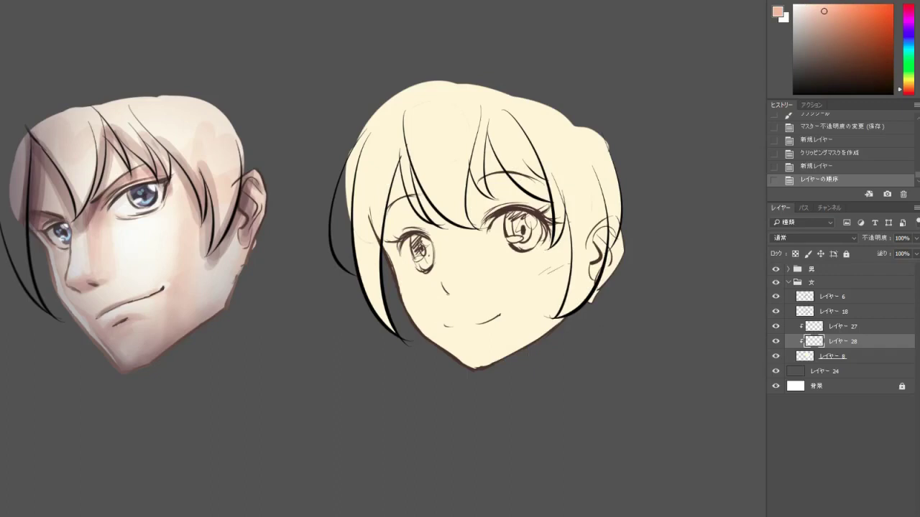
Brush light peach shading over the female face's forehead, under the fringe and around both eyelids on layer 28.
{"action": "left_click_drag", "start_coordinate": [374, 151], "coordinate": [392, 280]}
{"action": "left_click_drag", "start_coordinate": [417, 151], "coordinate": [388, 244]}
{"action": "left_click_drag", "start_coordinate": [431, 130], "coordinate": [503, 187]}
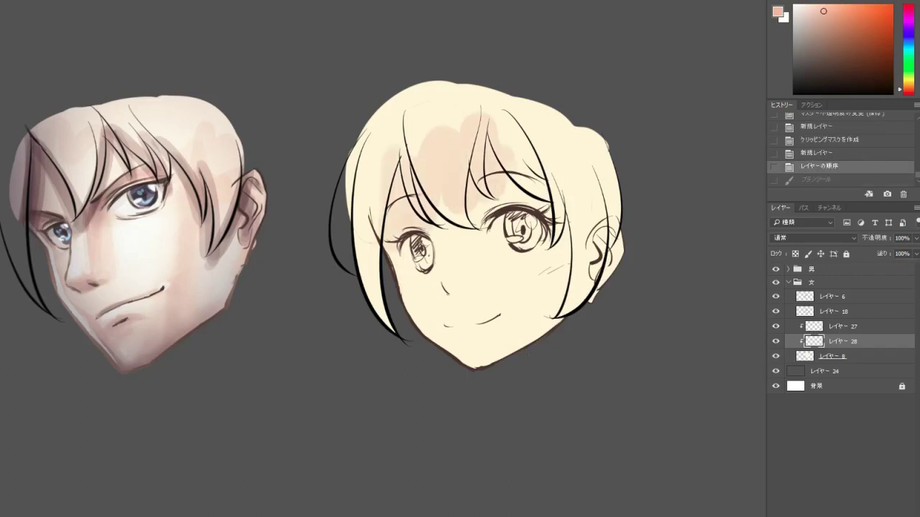
{"action": "mouse_move", "coordinate": [502, 115]}
{"action": "left_mouse_down"}
{"action": "mouse_move", "coordinate": [532, 187]}
{"action": "mouse_move", "coordinate": [524, 208]}
{"action": "left_mouse_up"}
{"action": "left_click_drag", "start_coordinate": [413, 201], "coordinate": [391, 237]}
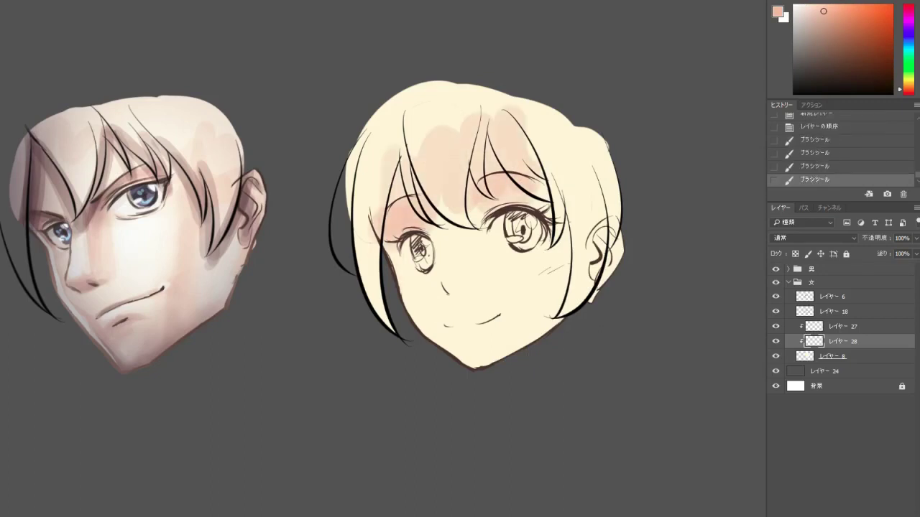
Extend the peach shading along the side hair, outer cheek and jaw, and into the ear.
{"action": "left_click_drag", "start_coordinate": [572, 191], "coordinate": [557, 266]}
{"action": "left_click_drag", "start_coordinate": [582, 212], "coordinate": [546, 327]}
{"action": "left_click_drag", "start_coordinate": [615, 214], "coordinate": [596, 302]}
{"action": "left_click_drag", "start_coordinate": [575, 176], "coordinate": [560, 252]}
{"action": "left_click_drag", "start_coordinate": [565, 252], "coordinate": [510, 352]}
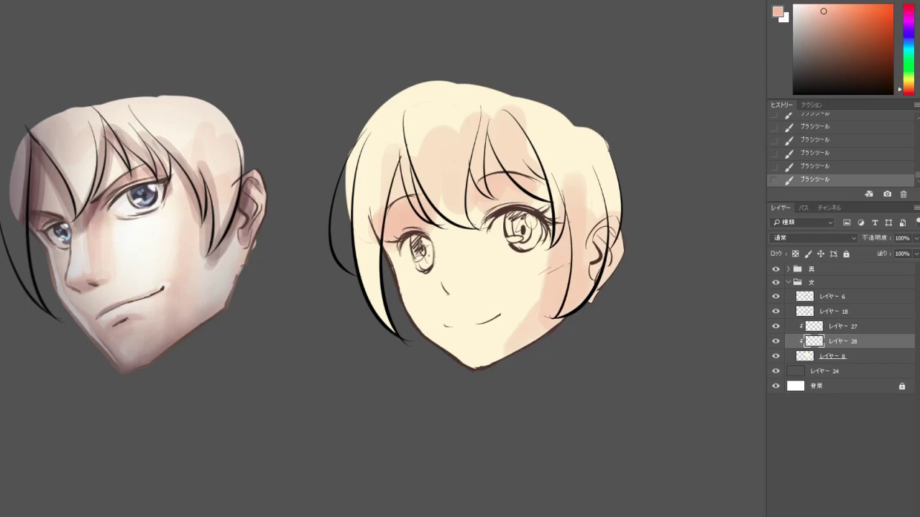
{"action": "left_click_drag", "start_coordinate": [604, 233], "coordinate": [589, 263]}
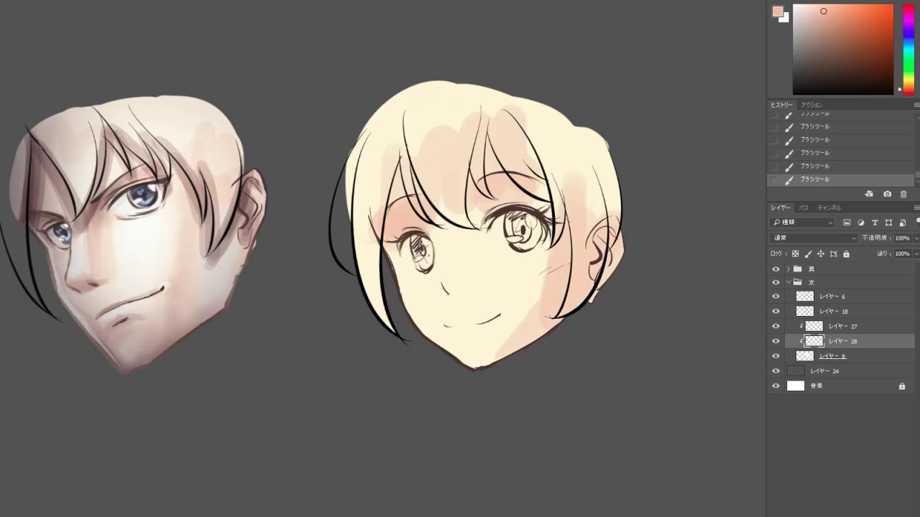
Add peach shading to the nose, the far cheek contour, the mouth area and the chin.
{"action": "left_click_drag", "start_coordinate": [449, 286], "coordinate": [453, 297]}
{"action": "mouse_move", "coordinate": [459, 200]}
{"action": "left_mouse_down"}
{"action": "mouse_move", "coordinate": [464, 260]}
{"action": "mouse_move", "coordinate": [478, 244]}
{"action": "mouse_move", "coordinate": [460, 263]}
{"action": "left_mouse_up"}
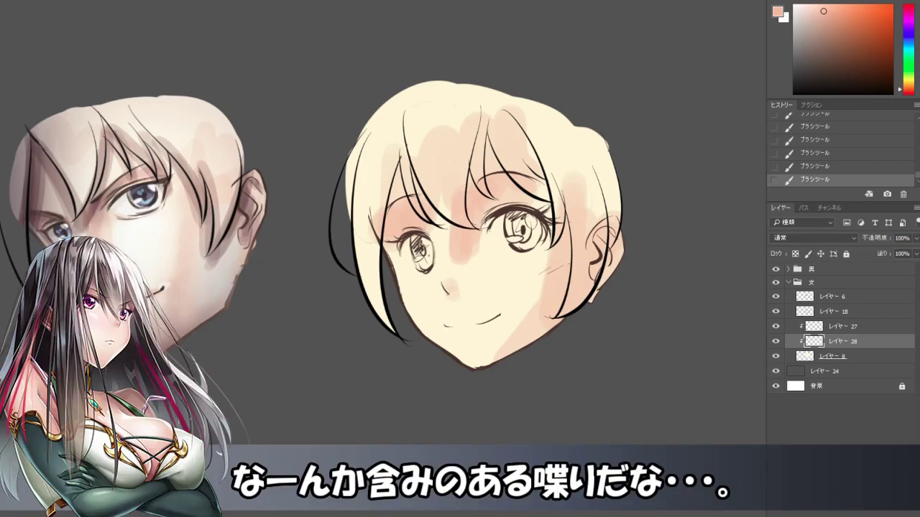
{"action": "mouse_move", "coordinate": [400, 258]}
{"action": "left_mouse_down"}
{"action": "mouse_move", "coordinate": [440, 345]}
{"action": "mouse_move", "coordinate": [489, 365]}
{"action": "left_mouse_up"}
{"action": "left_click_drag", "start_coordinate": [443, 317], "coordinate": [499, 322]}
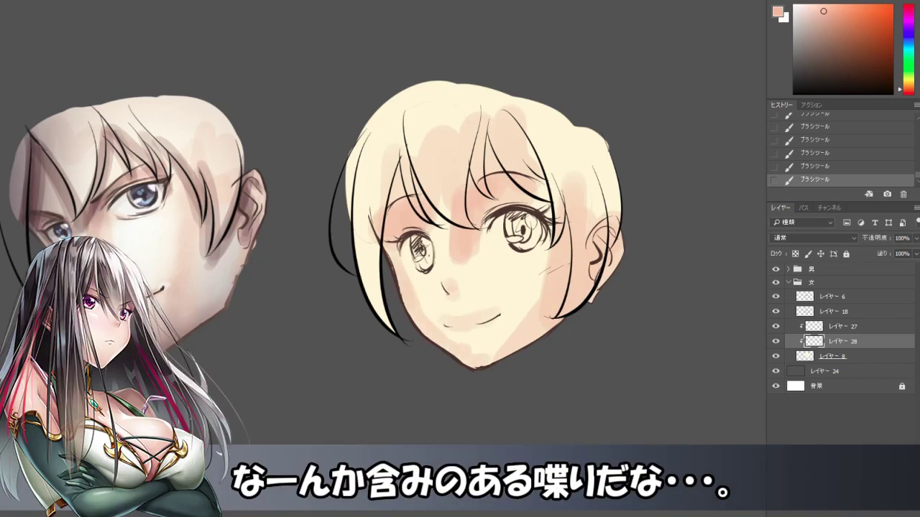
{"action": "mouse_move", "coordinate": [467, 359]}
{"action": "left_mouse_down"}
{"action": "mouse_move", "coordinate": [537, 331]}
{"action": "mouse_move", "coordinate": [475, 357]}
{"action": "left_mouse_up"}
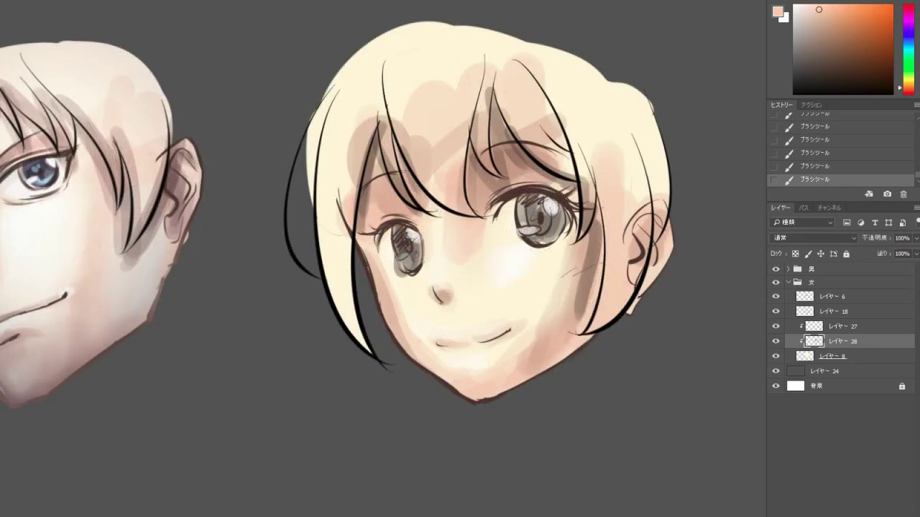
{"action": "left_click", "coordinate": [579, 220], "text": "alt"}
{"action": "right_click", "coordinate": [579, 220]}
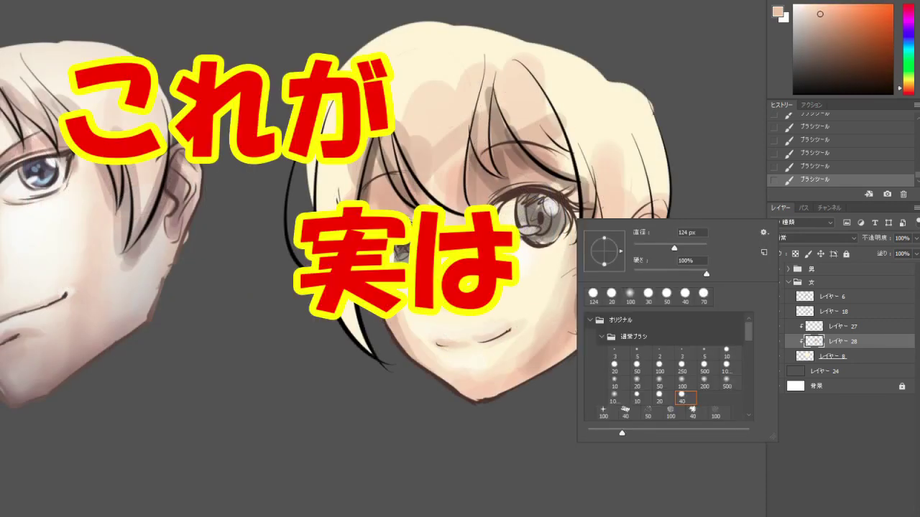
{"action": "key", "text": "Escape"}
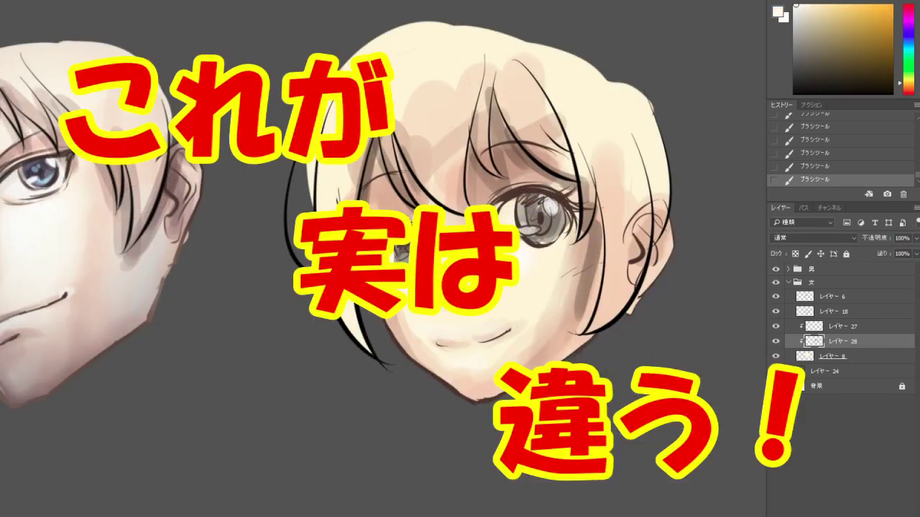
{"action": "key", "text": "ctrl+minus"}
{"action": "key", "text": "ctrl+minus"}
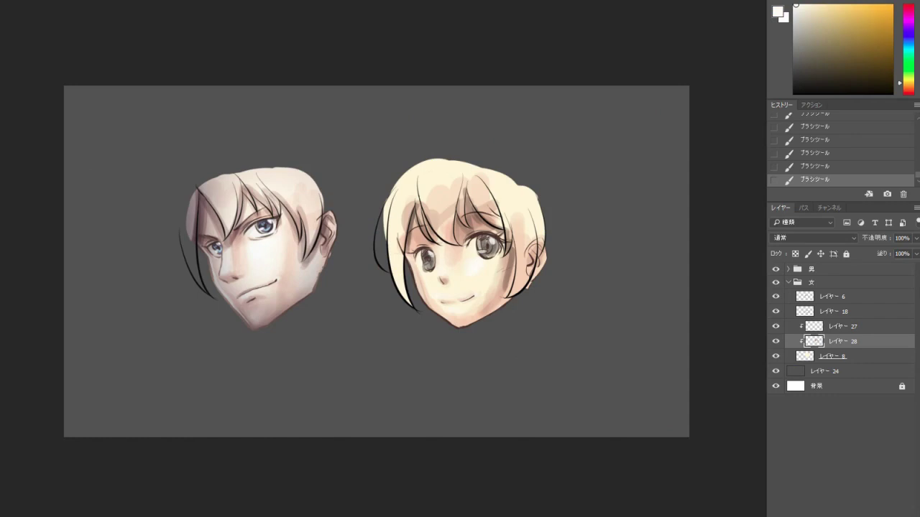
{"action": "key", "text": "ctrl+plus"}
{"action": "key", "text": "ctrl+plus"}
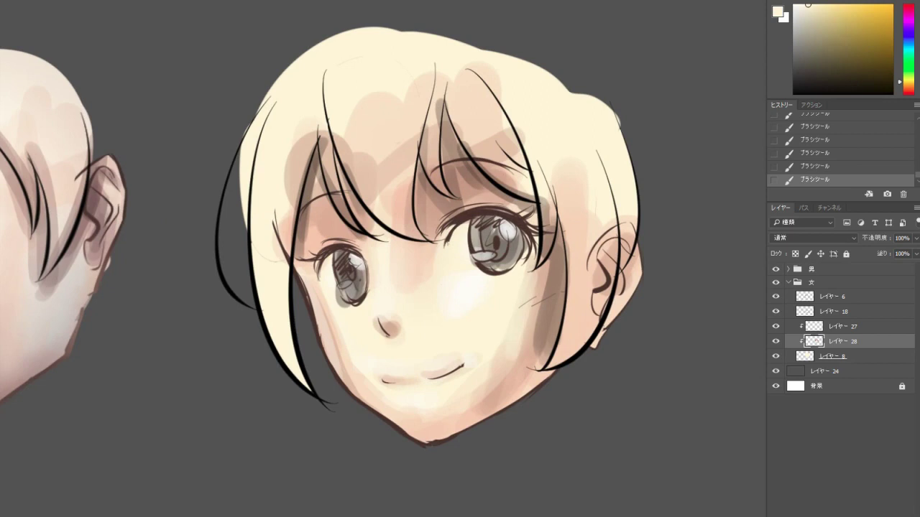
Deepen the shading inside the ear and beside the near eye using skin and shadow tones sampled from the painting.
{"action": "left_click", "coordinate": [517, 369], "text": "alt"}
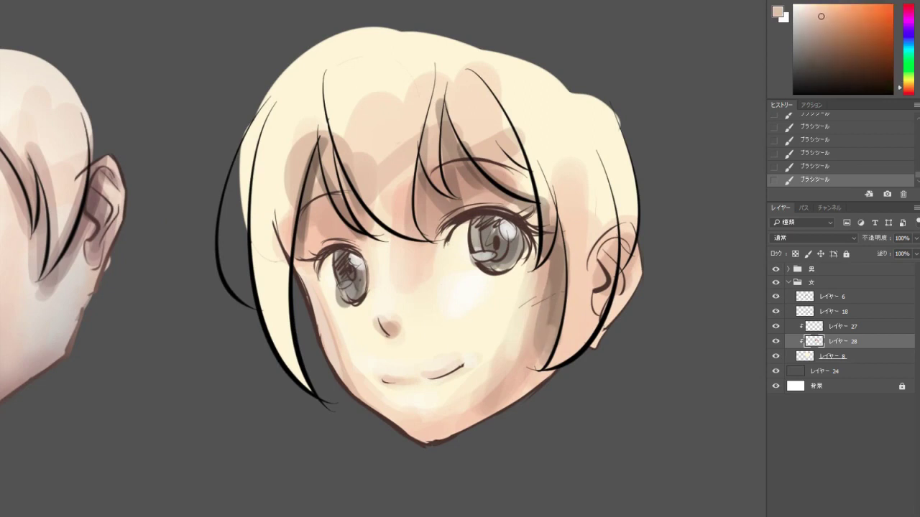
{"action": "left_click", "coordinate": [607, 288], "text": "alt"}
{"action": "left_click_drag", "start_coordinate": [604, 246], "coordinate": [600, 324]}
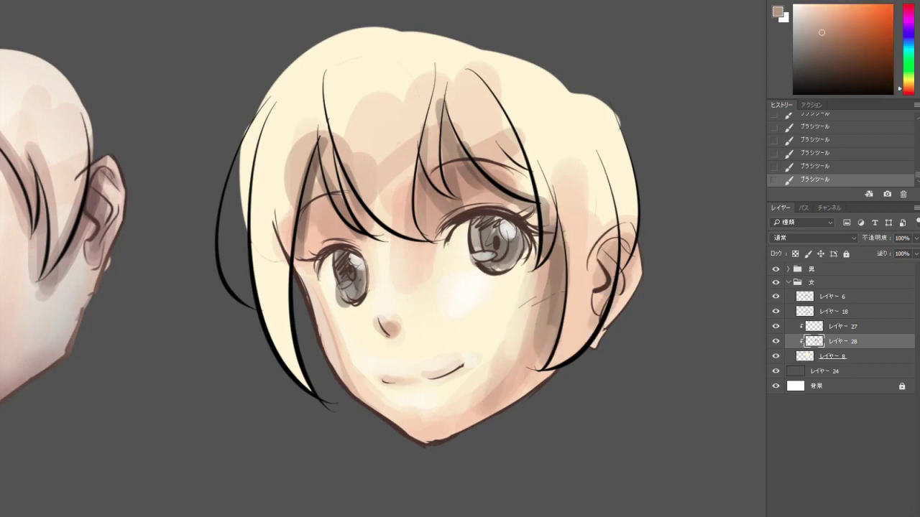
{"action": "left_click", "coordinate": [437, 229], "text": "alt"}
{"action": "left_click", "coordinate": [463, 255], "text": "alt"}
{"action": "left_click_drag", "start_coordinate": [456, 244], "coordinate": [471, 265]}
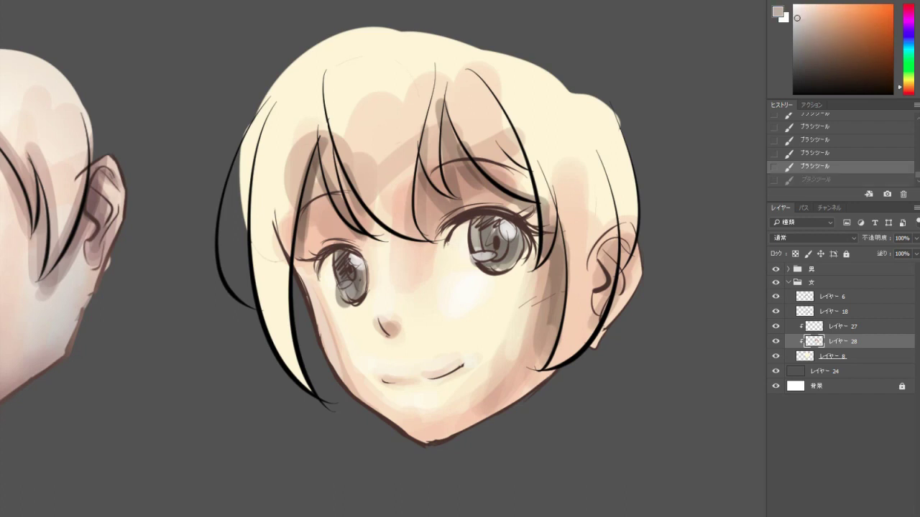
Try darker brown shadow strokes around the eyes of the female face, undoing the unwanted ones.
{"action": "left_click", "coordinate": [506, 231], "text": "alt"}
{"action": "mouse_move", "coordinate": [474, 219]}
{"action": "left_mouse_down"}
{"action": "mouse_move", "coordinate": [478, 245]}
{"action": "mouse_move", "coordinate": [525, 255]}
{"action": "mouse_move", "coordinate": [475, 266]}
{"action": "left_mouse_up"}
{"action": "key", "text": "ctrl+z"}
{"action": "mouse_move", "coordinate": [339, 282]}
{"action": "left_mouse_down"}
{"action": "mouse_move", "coordinate": [342, 303]}
{"action": "mouse_move", "coordinate": [434, 285]}
{"action": "left_mouse_up"}
{"action": "left_click", "coordinate": [821, 46]}
{"action": "left_click_drag", "start_coordinate": [388, 227], "coordinate": [404, 289]}
{"action": "left_click_drag", "start_coordinate": [388, 244], "coordinate": [414, 316]}
{"action": "mouse_move", "coordinate": [402, 219]}
{"action": "left_mouse_down"}
{"action": "mouse_move", "coordinate": [411, 169]}
{"action": "mouse_move", "coordinate": [416, 220]}
{"action": "mouse_move", "coordinate": [439, 214]}
{"action": "mouse_move", "coordinate": [455, 225]}
{"action": "left_mouse_up"}
{"action": "key", "text": "ctrl+z"}
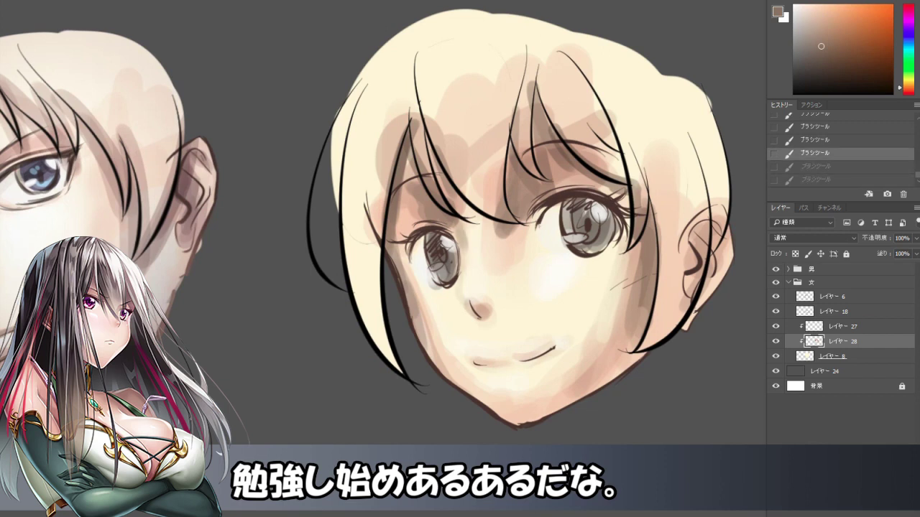
Delete the female face's painted shading layer and create a new empty layer in its place.
{"action": "key", "text": "ctrl+minus"}
{"action": "key", "text": "ctrl+minus"}
{"action": "key", "text": "ctrl+minus"}
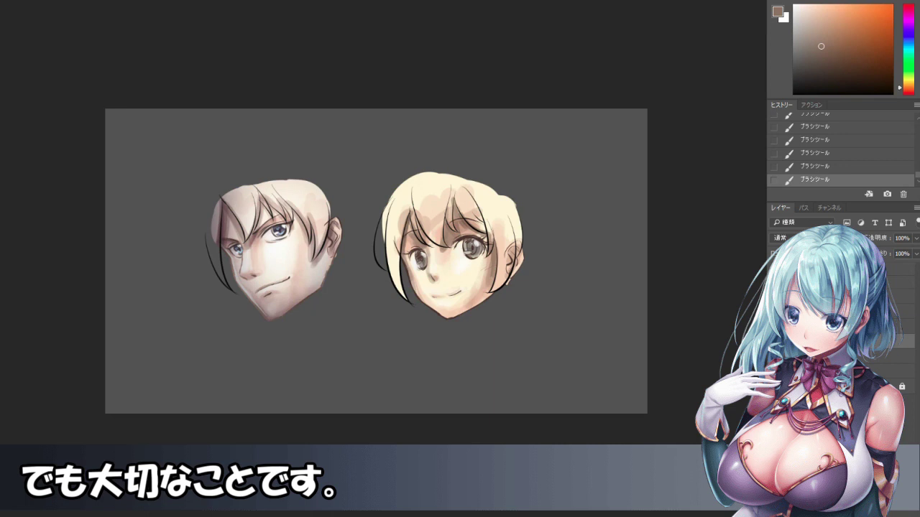
{"action": "key", "text": "ctrl+plus"}
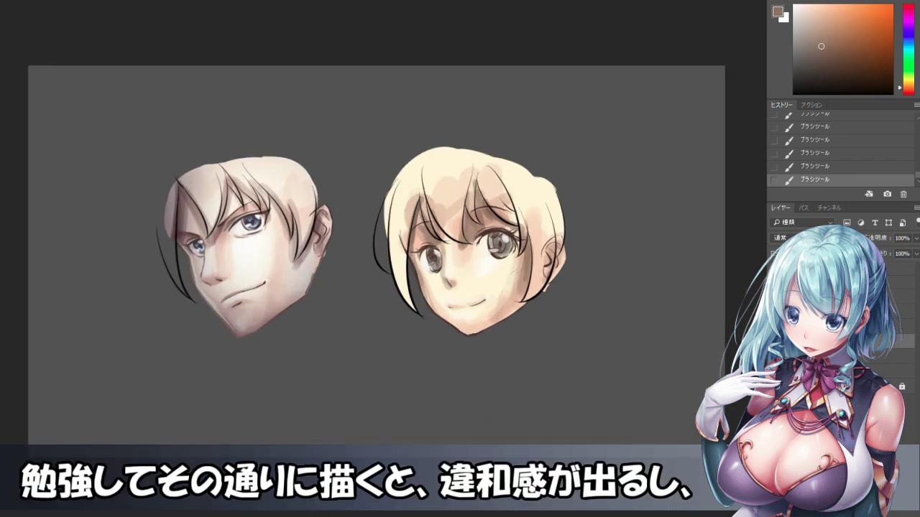
{"action": "key", "text": "ctrl+plus"}
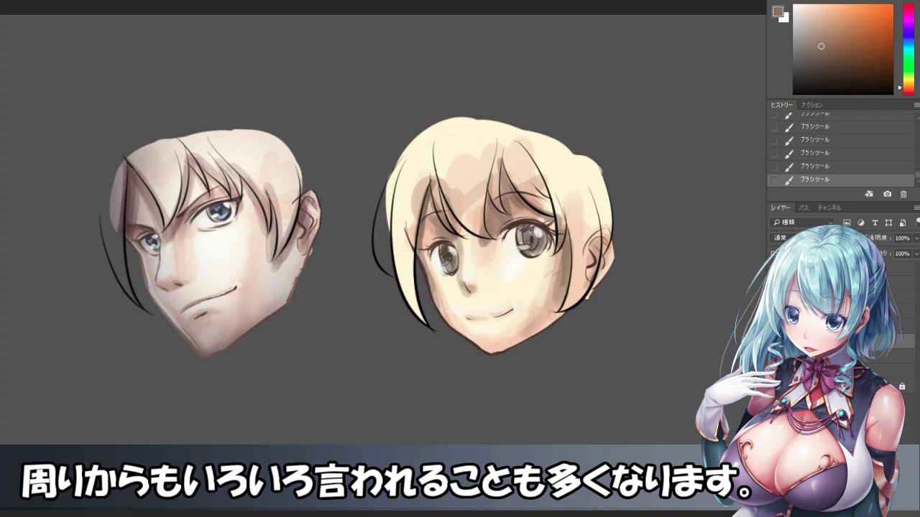
{"action": "key", "text": "Delete"}
{"action": "key", "text": "ctrl+shift+alt+n"}
Try brown shadow strokes along the nose bridge and above the near eye, undoing each attempt.
{"action": "key", "text": "ctrl+plus"}
{"action": "key", "text": "ctrl+plus"}
{"action": "key", "text": "ctrl+plus"}
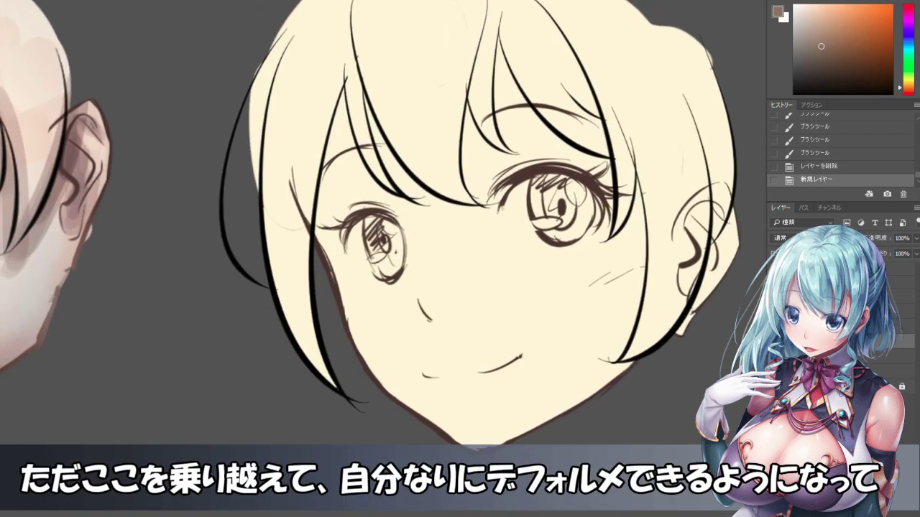
{"action": "mouse_move", "coordinate": [431, 273]}
{"action": "left_mouse_down"}
{"action": "mouse_move", "coordinate": [424, 323]}
{"action": "mouse_move", "coordinate": [467, 305]}
{"action": "left_mouse_up"}
{"action": "key", "text": "ctrl+z"}
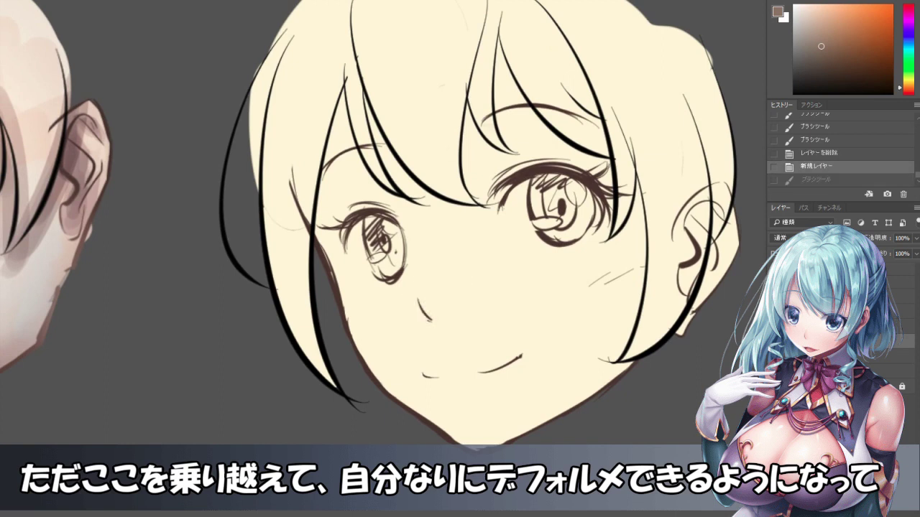
{"action": "left_click_drag", "start_coordinate": [454, 142], "coordinate": [431, 318]}
{"action": "key", "text": "ctrl+z"}
{"action": "mouse_move", "coordinate": [488, 137]}
{"action": "left_mouse_down"}
{"action": "mouse_move", "coordinate": [471, 183]}
{"action": "mouse_move", "coordinate": [525, 144]}
{"action": "left_mouse_up"}
{"action": "key", "text": "ctrl+z"}
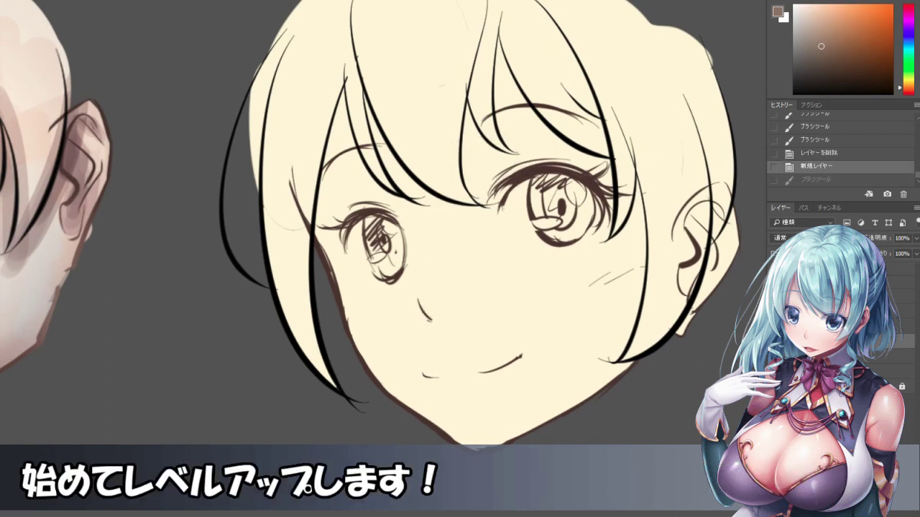
{"action": "left_click_drag", "start_coordinate": [467, 172], "coordinate": [546, 154]}
{"action": "key", "text": "ctrl+z"}
{"action": "left_click_drag", "start_coordinate": [503, 119], "coordinate": [441, 267]}
{"action": "key", "text": "ctrl+z"}
{"action": "key", "text": "ctrl+z"}
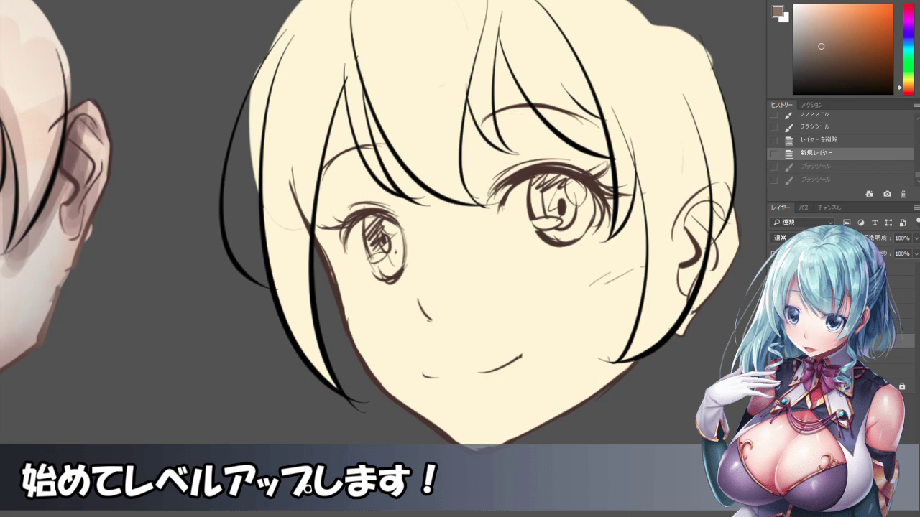
Brush a brown shadow from the near eyebrow down the side of the nose bridge.
{"action": "left_click_drag", "start_coordinate": [507, 115], "coordinate": [453, 248]}
{"action": "left_click_drag", "start_coordinate": [503, 140], "coordinate": [467, 238]}
{"action": "mouse_move", "coordinate": [528, 118]}
{"action": "left_mouse_down"}
{"action": "mouse_move", "coordinate": [487, 129]}
{"action": "mouse_move", "coordinate": [456, 216]}
{"action": "mouse_move", "coordinate": [452, 266]}
{"action": "left_mouse_up"}
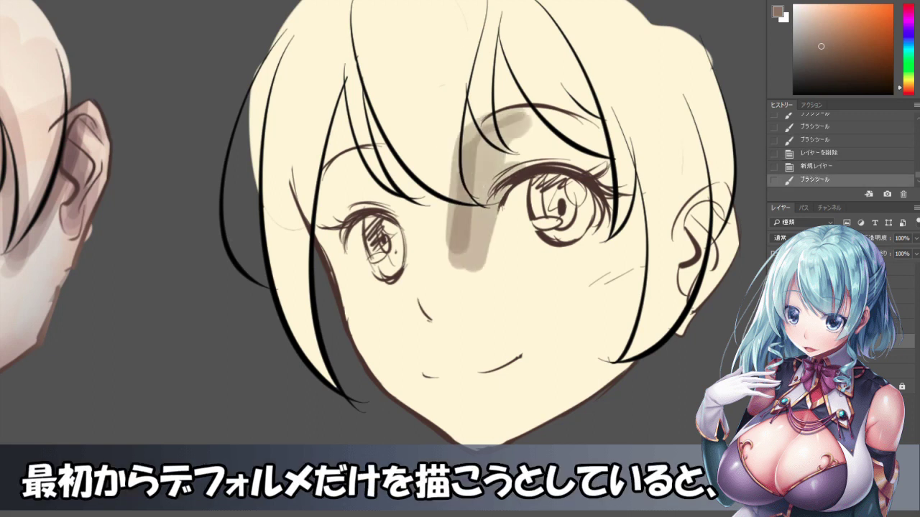
{"action": "left_click_drag", "start_coordinate": [460, 215], "coordinate": [478, 305]}
{"action": "key", "text": "ctrl+minus"}
{"action": "key", "text": "ctrl+minus"}
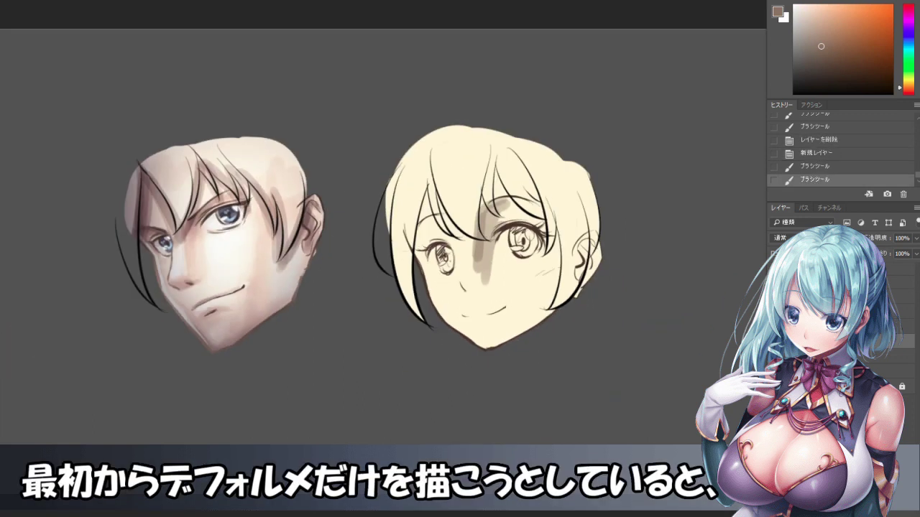
Undo the brown shadow strokes on the female face's nose bridge.
{"action": "key", "text": "ctrl+plus"}
{"action": "key", "text": "ctrl+alt+z"}
{"action": "key", "text": "ctrl+alt+z"}
{"action": "key", "text": "ctrl+alt+z"}
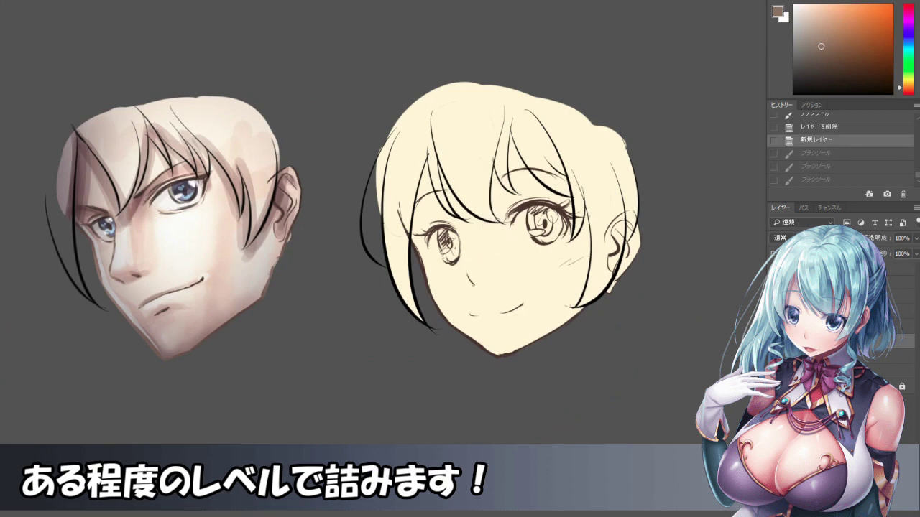
{"action": "key", "text": "ctrl+minus"}
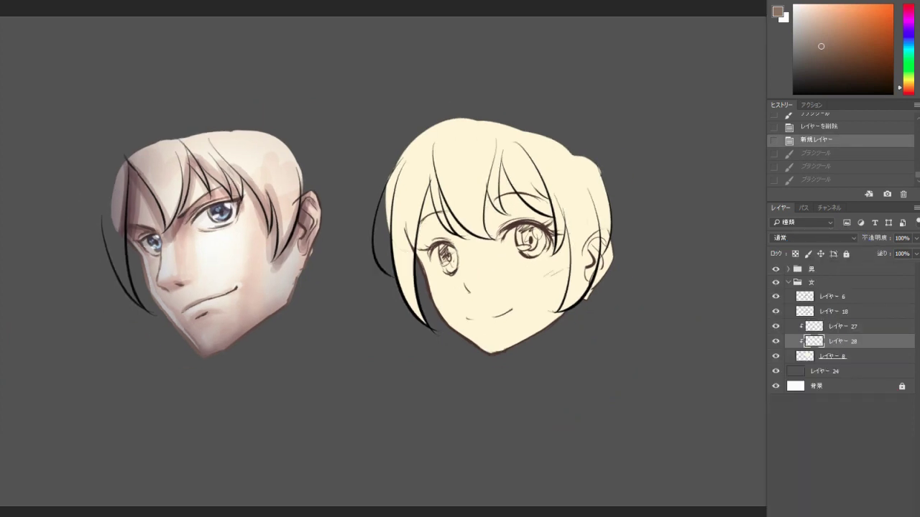
Paint a two-stroke brown shadow between the near eye and the nose bridge.
{"action": "mouse_move", "coordinate": [482, 204]}
{"action": "left_mouse_down"}
{"action": "mouse_move", "coordinate": [494, 224]}
{"action": "mouse_move", "coordinate": [475, 268]}
{"action": "mouse_move", "coordinate": [496, 244]}
{"action": "left_mouse_up"}
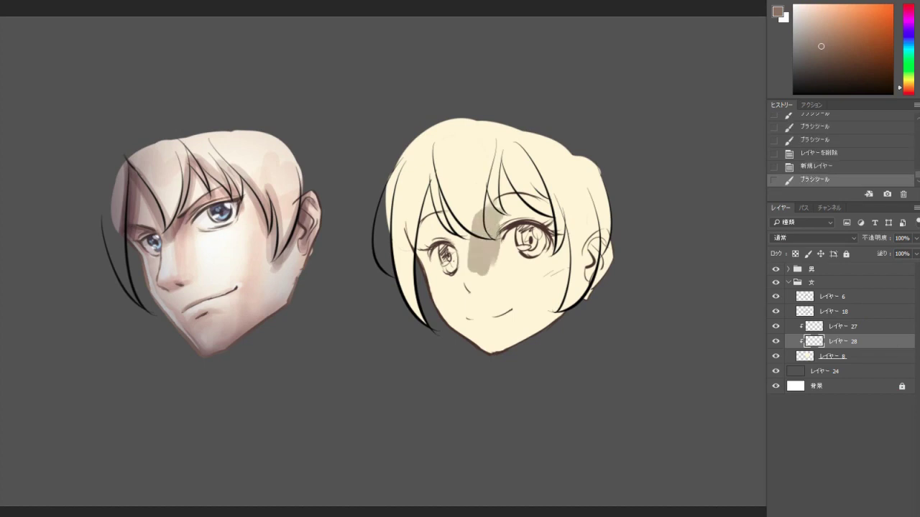
{"action": "mouse_move", "coordinate": [507, 205]}
{"action": "left_mouse_down"}
{"action": "mouse_move", "coordinate": [486, 210]}
{"action": "mouse_move", "coordinate": [496, 244]}
{"action": "left_mouse_up"}
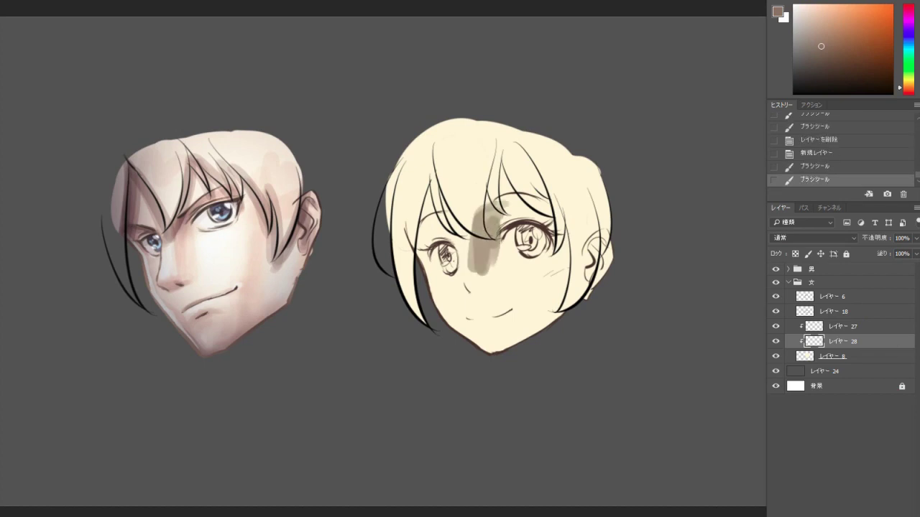
{"action": "key", "text": "ctrl+plus"}
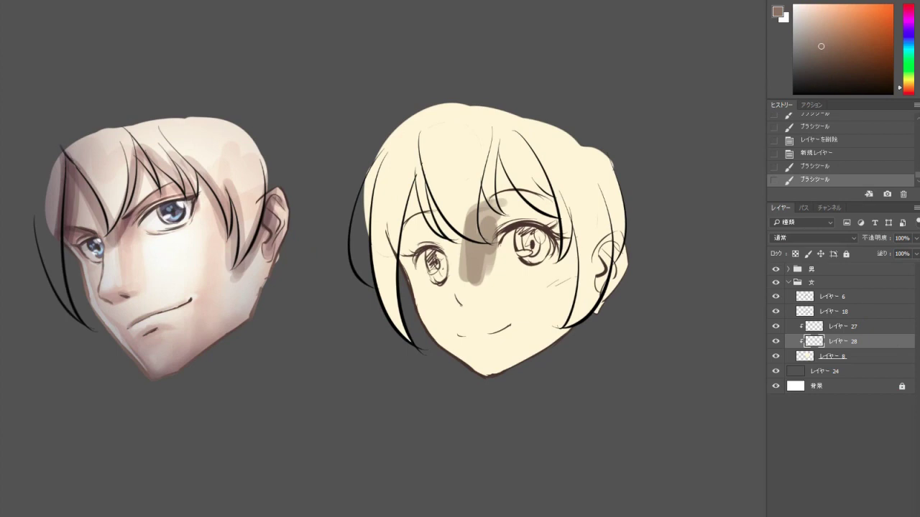
Delete layer 28 with its nose bridge shadow from the female face's group.
{"action": "key", "text": "Delete"}
{"action": "left_click_drag", "start_coordinate": [323, 244], "coordinate": [307, 254]}
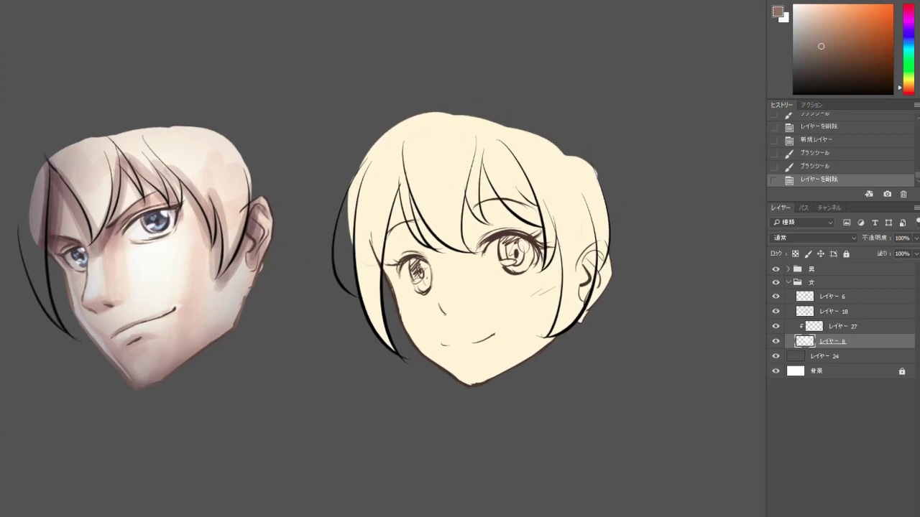
Add a new layer to the female face's group and a clipped layer above layer 26 in the male group.
{"action": "key", "text": "ctrl+shift+alt+n"}
{"action": "left_click_drag", "start_coordinate": [460, 259], "coordinate": [439, 244]}
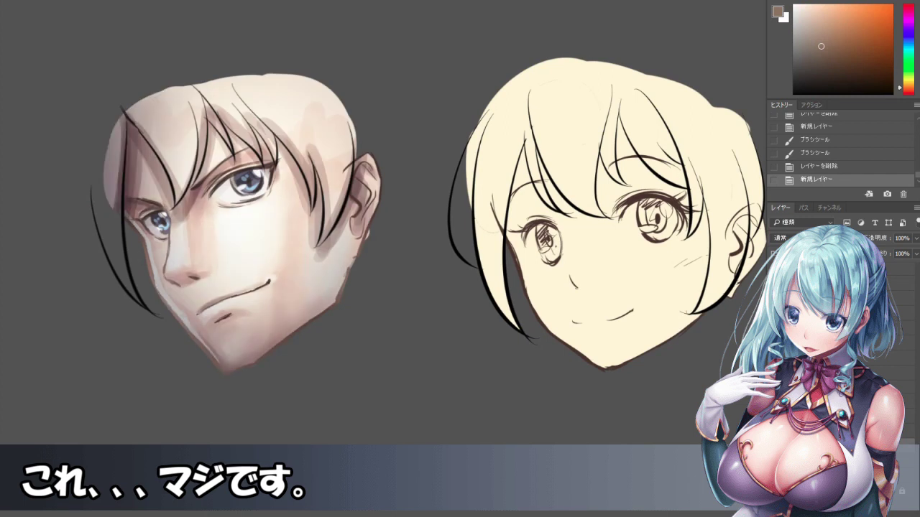
{"action": "left_click", "coordinate": [775, 343]}
{"action": "left_click", "coordinate": [840, 342]}
{"action": "key", "text": "ctrl+shift+alt+n"}
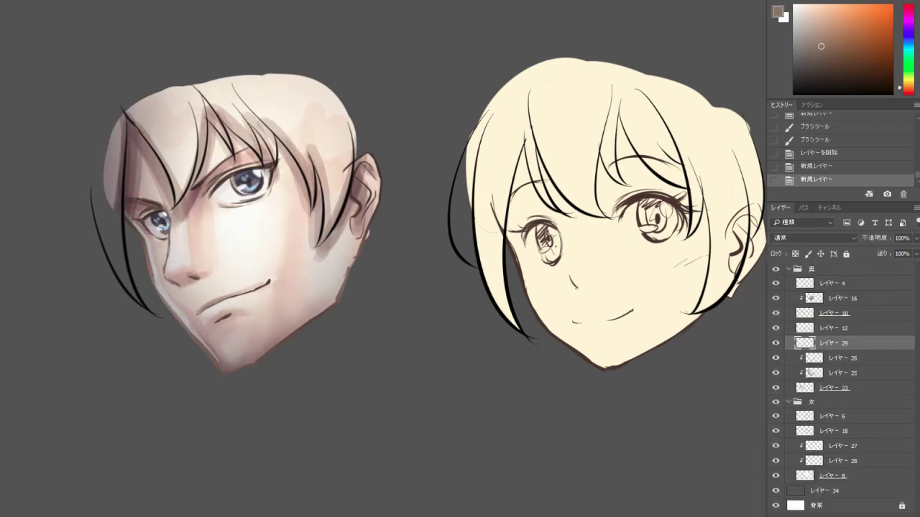
{"action": "key", "text": "ctrl+alt+g"}
{"action": "key", "text": "ctrl+plus"}
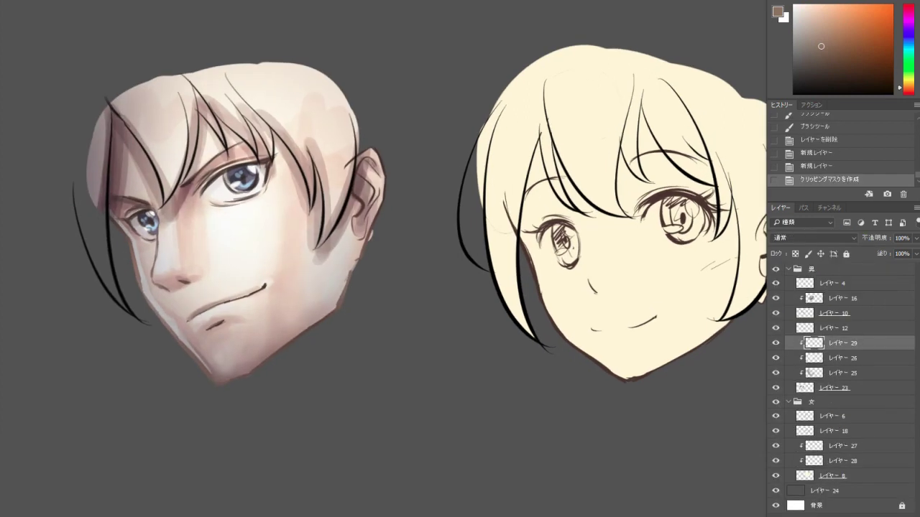
Paint pale blue reflected light along the male face's jaw edge with a hard 20 px brush, and choose the soft 100 px brush.
{"action": "right_click", "coordinate": [374, 211]}
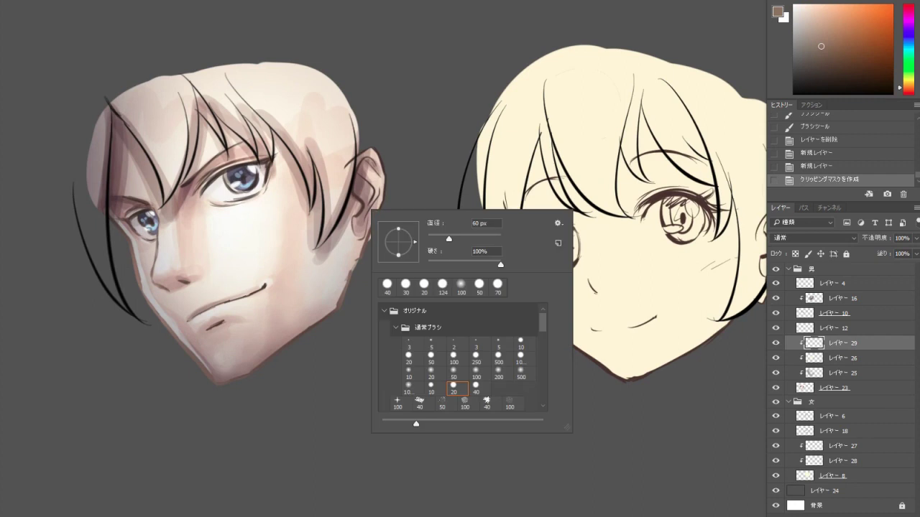
{"action": "left_click", "coordinate": [424, 286]}
{"action": "key", "text": "Return"}
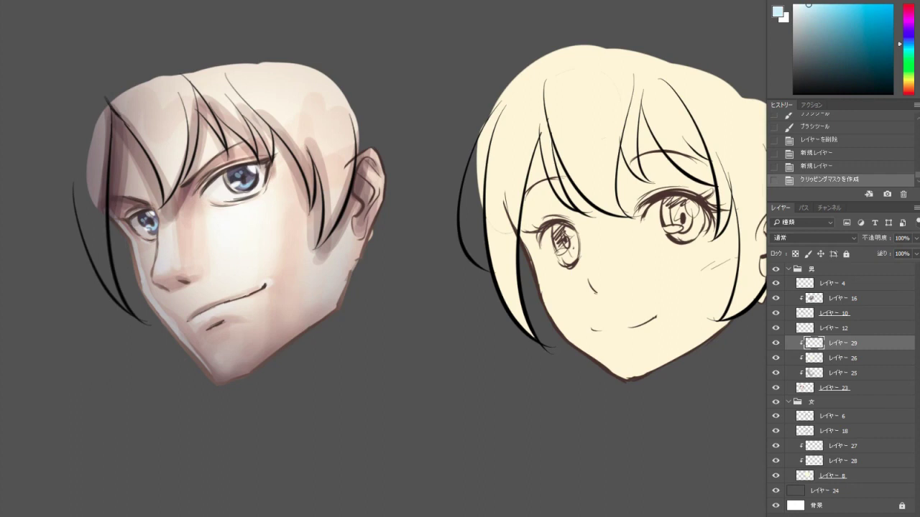
{"action": "left_click_drag", "start_coordinate": [259, 363], "coordinate": [339, 293]}
{"action": "left_click_drag", "start_coordinate": [234, 378], "coordinate": [256, 365]}
{"action": "right_click", "coordinate": [321, 240]}
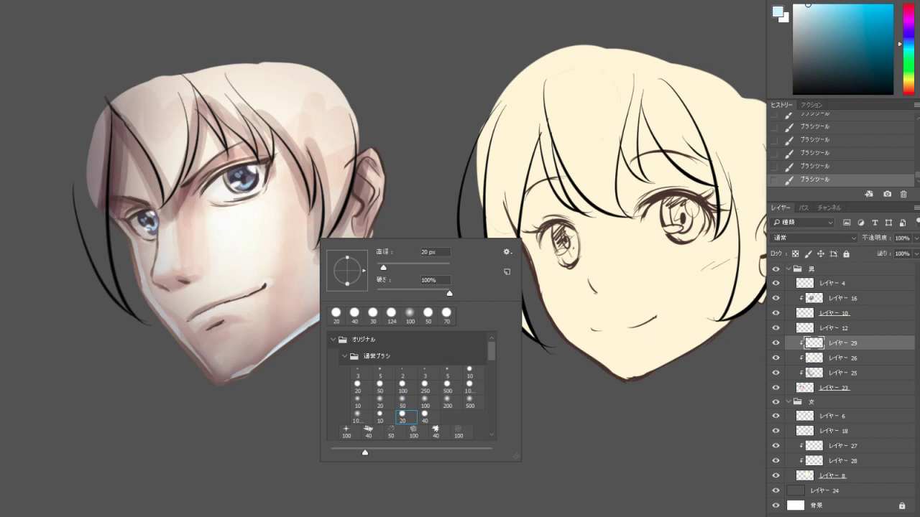
{"action": "left_click", "coordinate": [425, 401]}
{"action": "key", "text": "Return"}
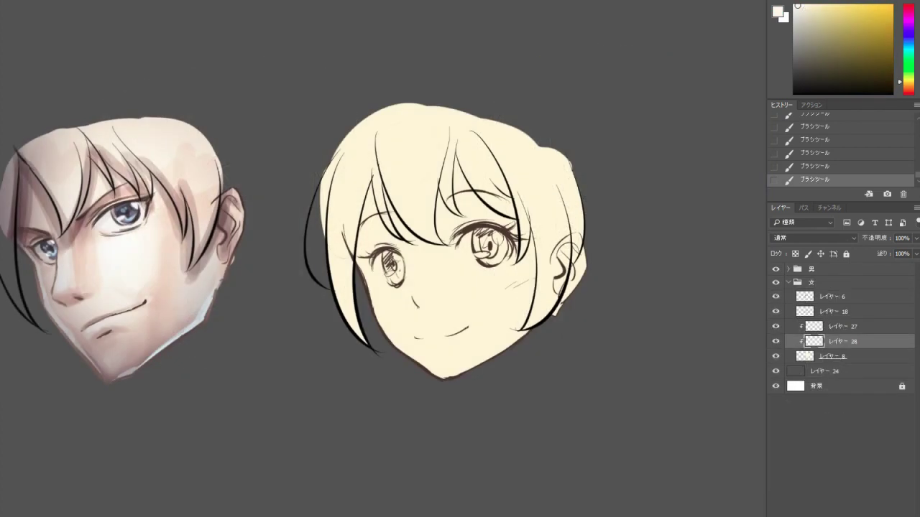
Paint mauve hair shadows on layer 28 beneath the bangs and side locks of the female face.
{"action": "key", "text": "ctrl+comma"}
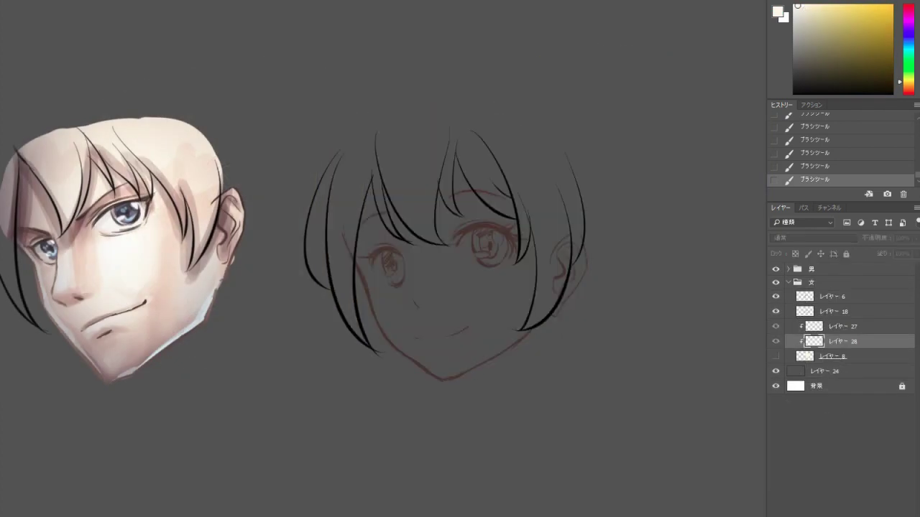
{"action": "key", "text": "ctrl+comma"}
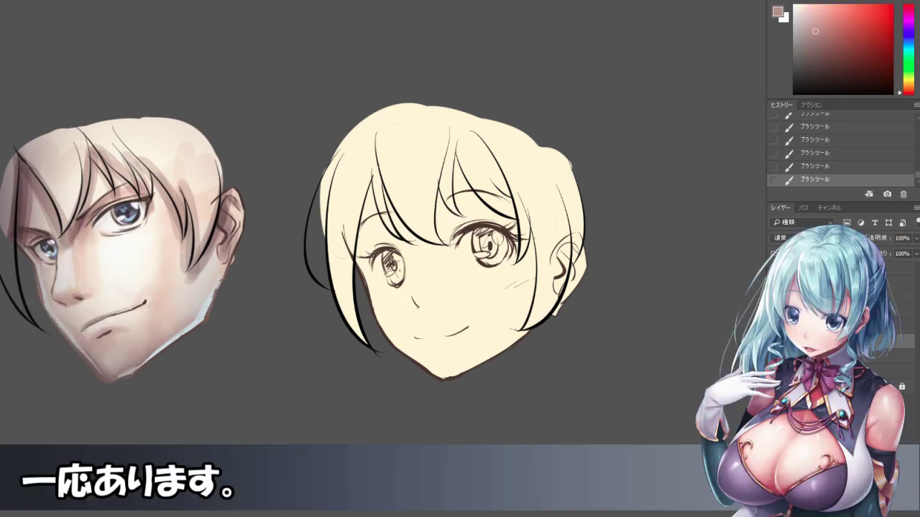
{"action": "mouse_move", "coordinate": [373, 172]}
{"action": "left_mouse_down"}
{"action": "mouse_move", "coordinate": [352, 287]}
{"action": "mouse_move", "coordinate": [363, 237]}
{"action": "left_mouse_up"}
{"action": "left_click_drag", "start_coordinate": [380, 189], "coordinate": [397, 243]}
{"action": "left_click_drag", "start_coordinate": [370, 172], "coordinate": [438, 252]}
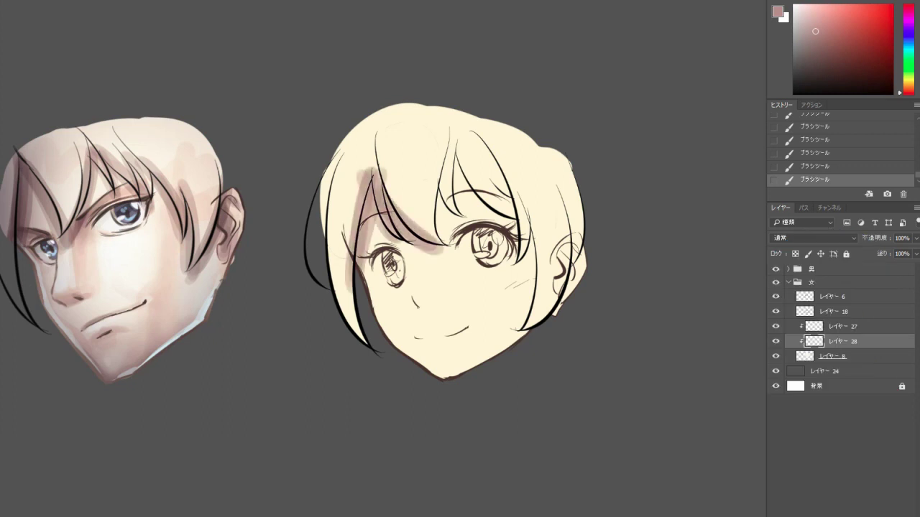
{"action": "left_click_drag", "start_coordinate": [398, 219], "coordinate": [446, 255]}
{"action": "mouse_move", "coordinate": [434, 188]}
{"action": "left_mouse_down"}
{"action": "mouse_move", "coordinate": [441, 256]}
{"action": "mouse_move", "coordinate": [468, 235]}
{"action": "left_mouse_up"}
{"action": "mouse_move", "coordinate": [460, 155]}
{"action": "left_mouse_down"}
{"action": "mouse_move", "coordinate": [463, 223]}
{"action": "mouse_move", "coordinate": [503, 219]}
{"action": "mouse_move", "coordinate": [535, 283]}
{"action": "left_mouse_up"}
{"action": "left_click_drag", "start_coordinate": [531, 244], "coordinate": [533, 291]}
{"action": "scroll", "coordinate": [618, 226], "scroll_direction": "down", "scroll_amount": 2}
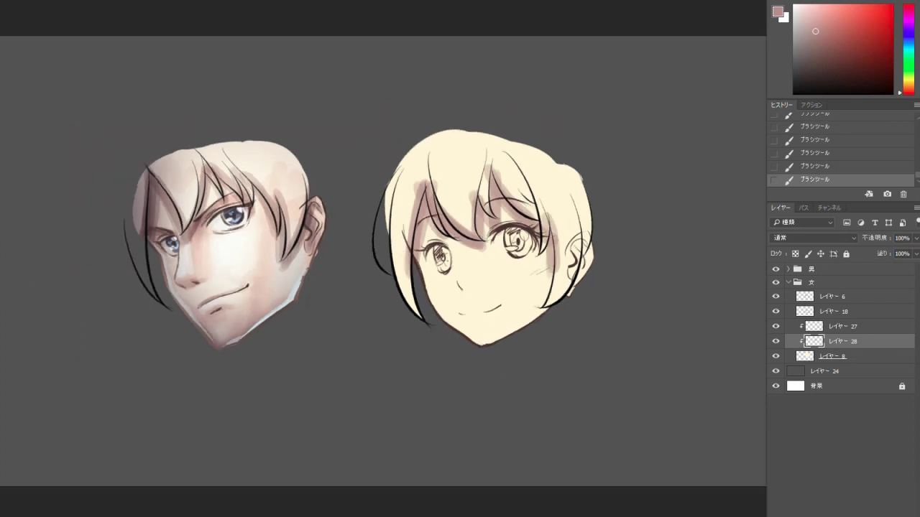
{"action": "scroll", "coordinate": [424, 334], "scroll_direction": "up", "scroll_amount": 2}
{"action": "left_click_drag", "start_coordinate": [460, 230], "coordinate": [474, 251]}
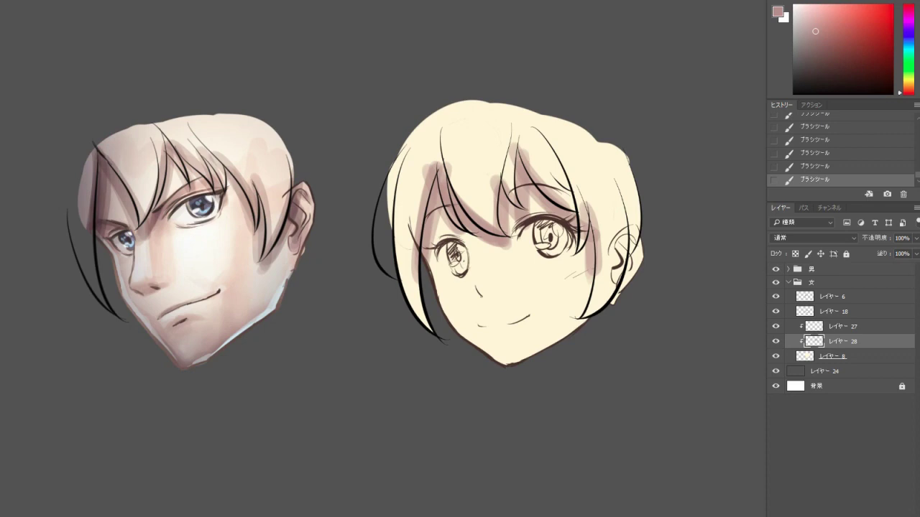
Hide layer 28 and fill a new clipped layer directly above layer 8 with peach.
{"action": "left_click", "coordinate": [775, 341]}
{"action": "left_click", "coordinate": [832, 356]}
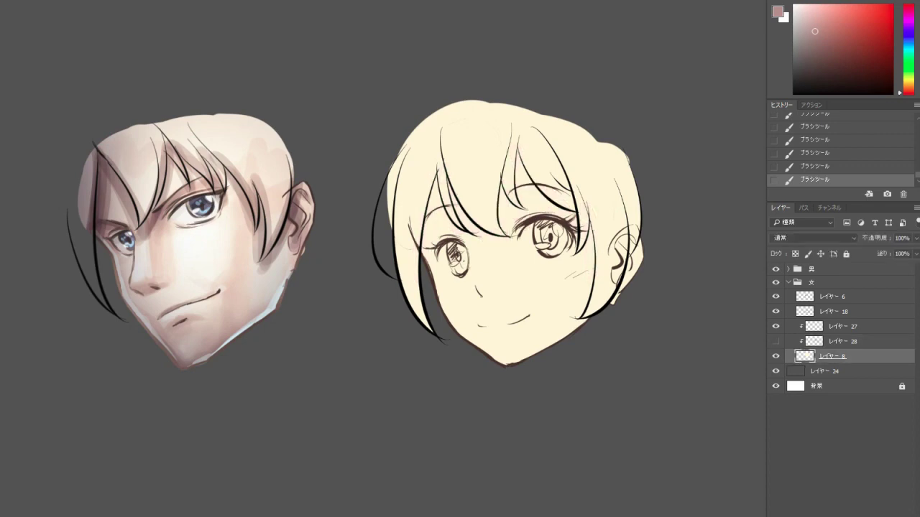
{"action": "key", "text": "ctrl+shift+alt+n"}
{"action": "scroll", "coordinate": [570, 277], "scroll_direction": "up", "scroll_amount": 2}
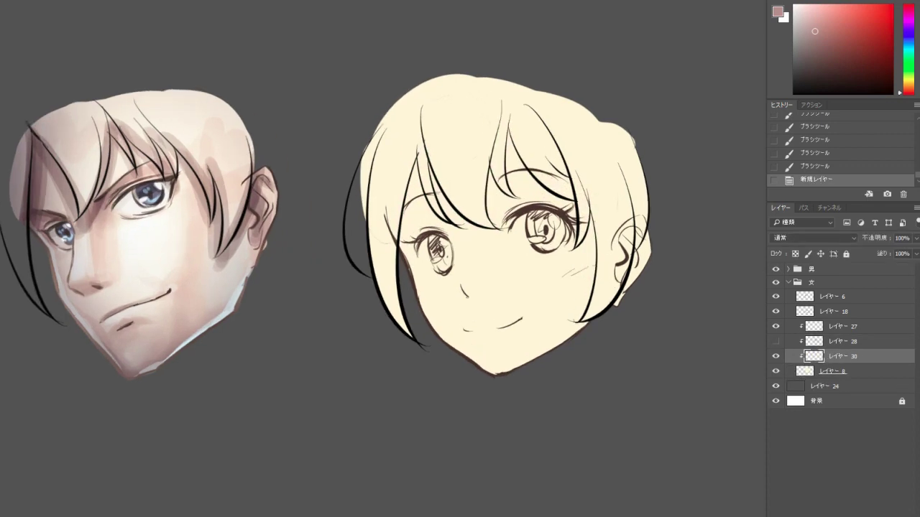
{"action": "scroll", "coordinate": [381, 259], "scroll_direction": "right", "scroll_amount": 2}
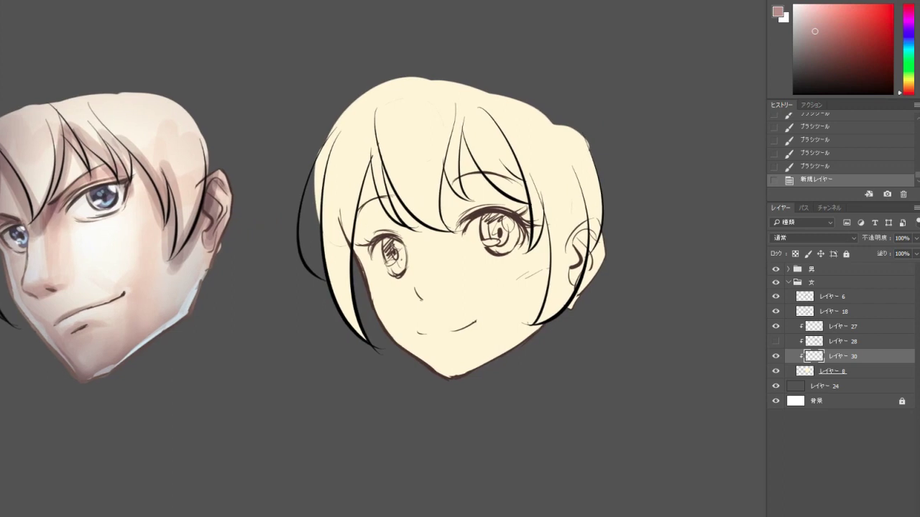
{"action": "scroll", "coordinate": [302, 223], "scroll_direction": "down", "scroll_amount": 1}
{"action": "scroll", "coordinate": [302, 223], "scroll_direction": "right", "scroll_amount": 1}
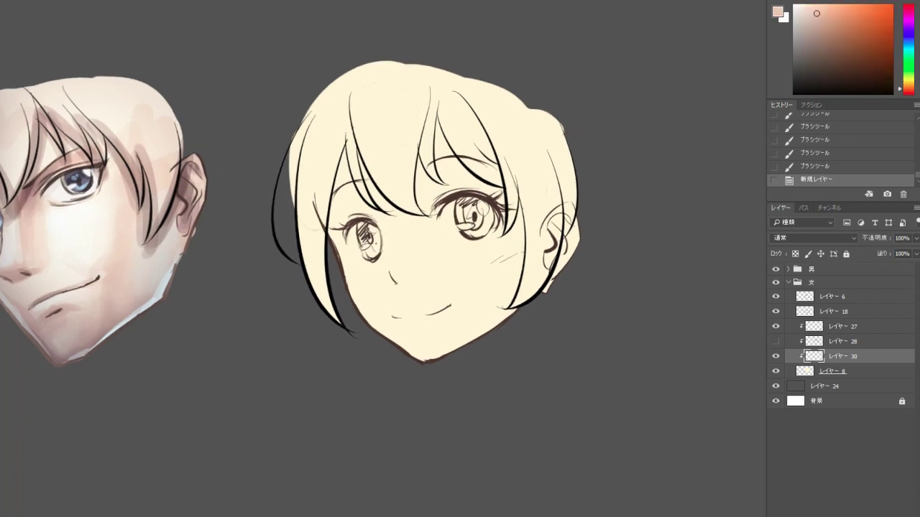
{"action": "key", "text": "alt+Delete"}
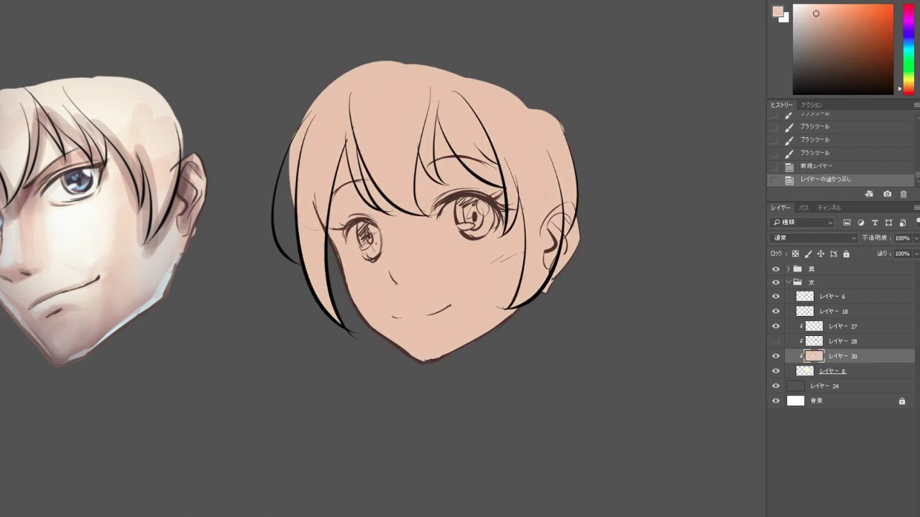
Softly erase the peach fill over the centre of the female face with a large soft eraser, leaving the edges tinted.
{"action": "mouse_move", "coordinate": [424, 212]}
{"action": "left_mouse_down"}
{"action": "mouse_move", "coordinate": [431, 203]}
{"action": "mouse_move", "coordinate": [431, 266]}
{"action": "left_mouse_up"}
{"action": "key", "text": "ctrl+z"}
{"action": "left_click_drag", "start_coordinate": [474, 180], "coordinate": [514, 216]}
{"action": "left_click_drag", "start_coordinate": [359, 252], "coordinate": [370, 265]}
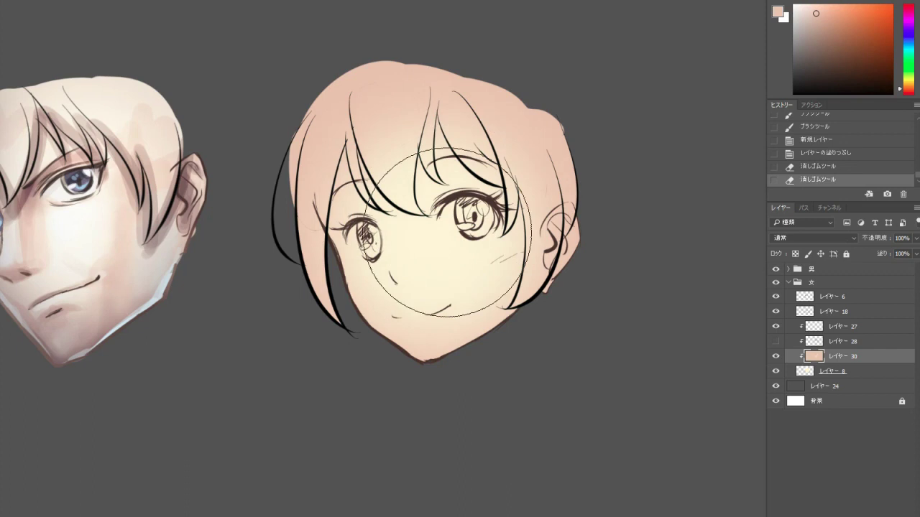
{"action": "left_click_drag", "start_coordinate": [459, 194], "coordinate": [474, 201]}
{"action": "left_click_drag", "start_coordinate": [546, 186], "coordinate": [564, 193]}
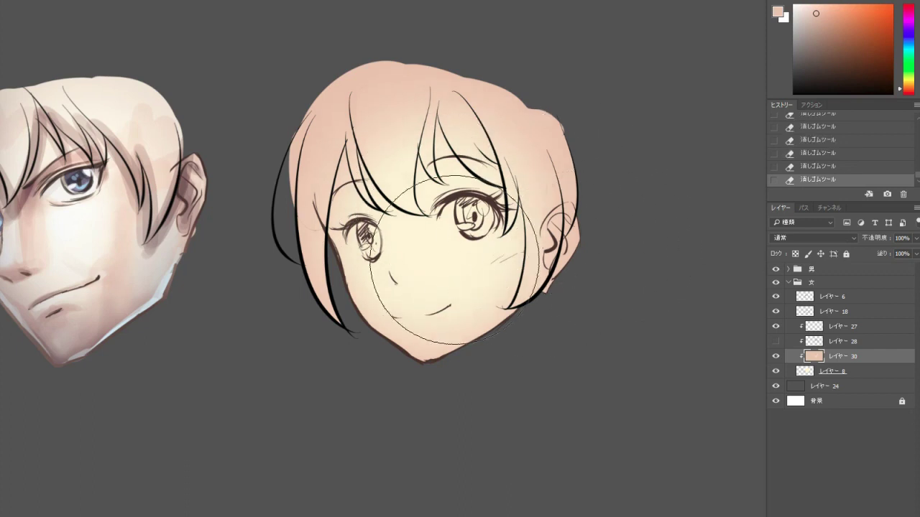
Step back and forward through the eraser strokes to compare the softened peach shading on the female face.
{"action": "key", "text": "ctrl+z"}
{"action": "key", "text": "ctrl+z"}
{"action": "key", "text": "ctrl+z"}
{"action": "key", "text": "ctrl+z"}
{"action": "key", "text": "ctrl+z"}
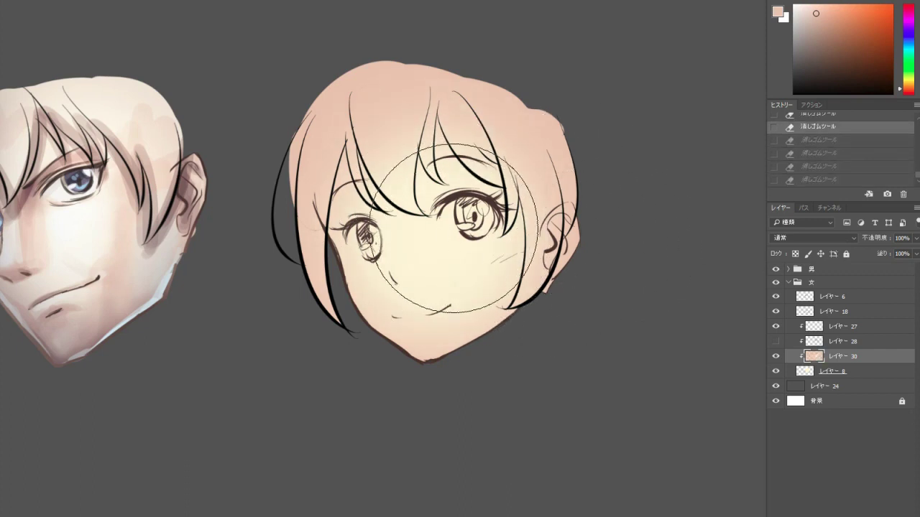
{"action": "key", "text": "ctrl+shift+z"}
{"action": "key", "text": "ctrl+shift+z"}
{"action": "key", "text": "ctrl+shift+z"}
{"action": "key", "text": "ctrl+shift+z"}
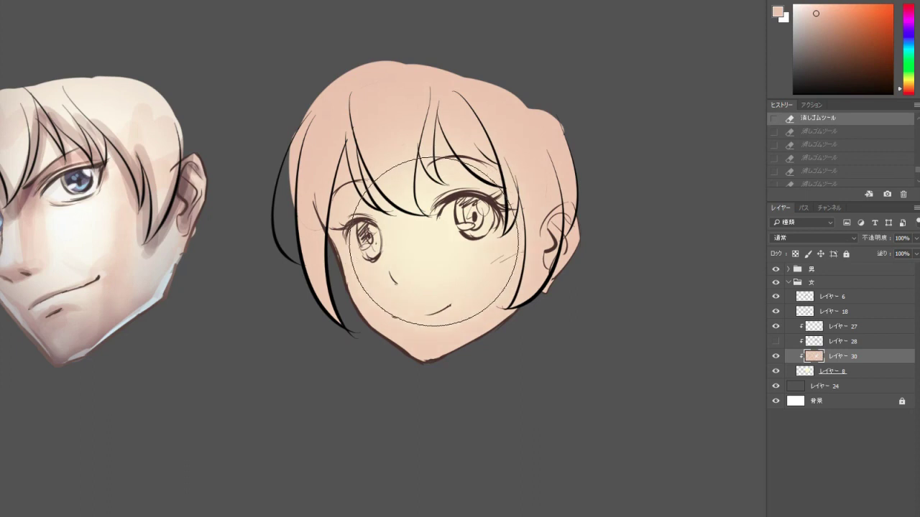
{"action": "mouse_move", "coordinate": [444, 255]}
{"action": "left_mouse_down"}
{"action": "mouse_move", "coordinate": [448, 236]}
{"action": "mouse_move", "coordinate": [481, 210]}
{"action": "mouse_move", "coordinate": [529, 209]}
{"action": "mouse_move", "coordinate": [424, 206]}
{"action": "left_mouse_up"}
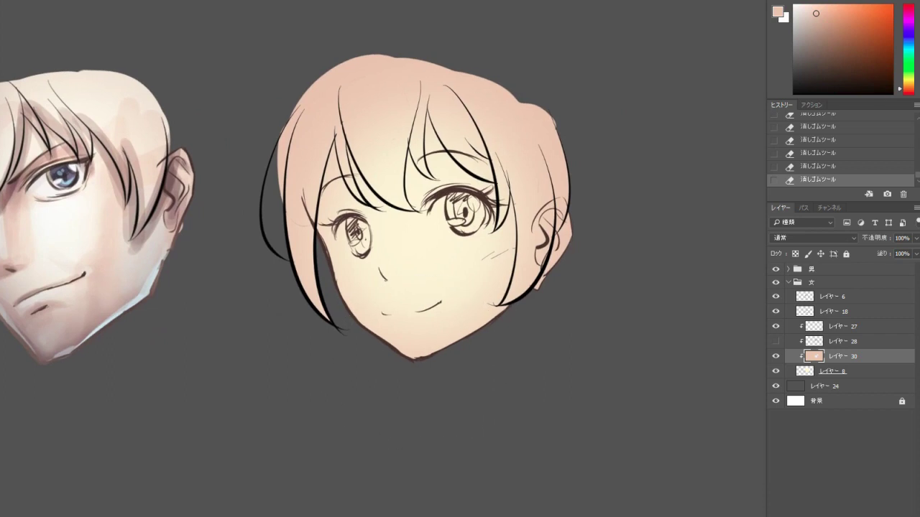
Brush peach over the female face's near cheek with the soft 200 px brush.
{"action": "right_click", "coordinate": [383, 151]}
{"action": "left_click", "coordinate": [510, 310]}
{"action": "left_click_drag", "start_coordinate": [483, 256], "coordinate": [505, 251]}
Add a clipped layer above the peach fill layer and set the hard round brush to 26 px.
{"action": "key", "text": "ctrl+shift+alt+n"}
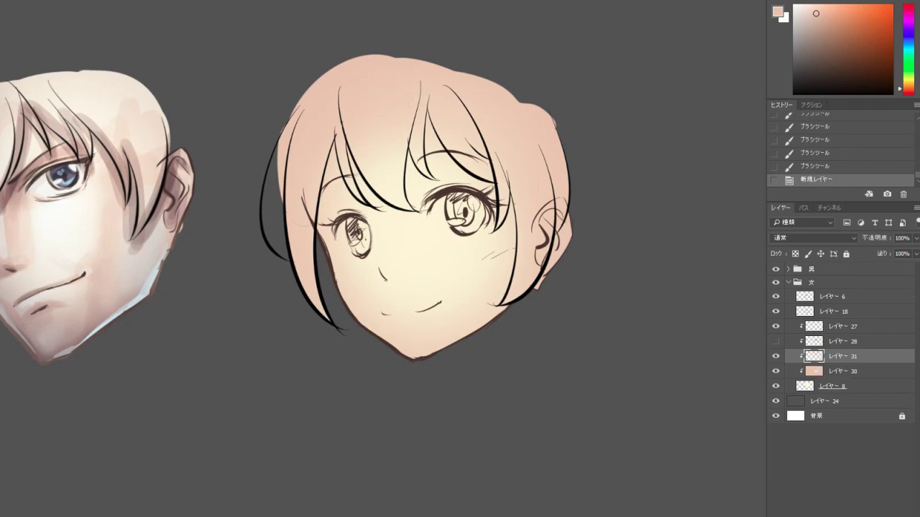
{"action": "scroll", "coordinate": [445, 184], "scroll_direction": "up", "scroll_amount": 2}
{"action": "scroll", "coordinate": [474, 129], "scroll_direction": "up", "scroll_amount": 3}
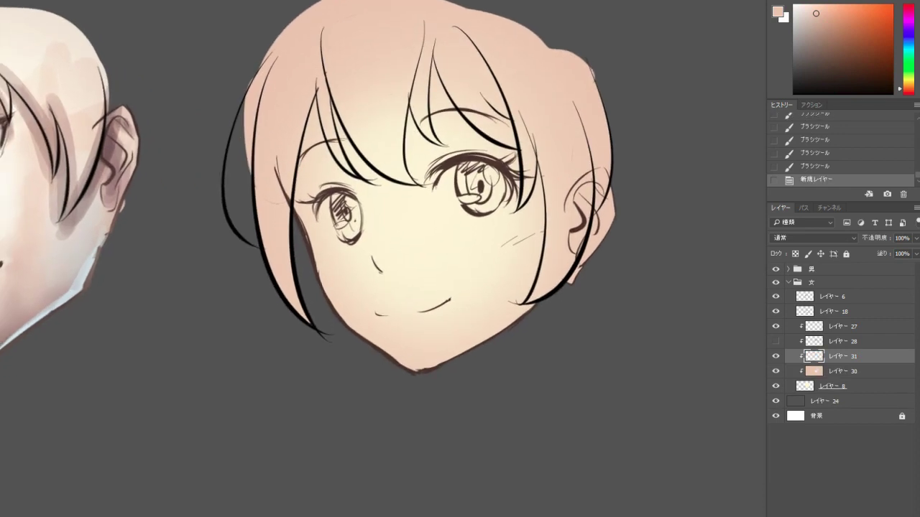
{"action": "right_click", "coordinate": [457, 134]}
{"action": "left_click", "coordinate": [607, 264]}
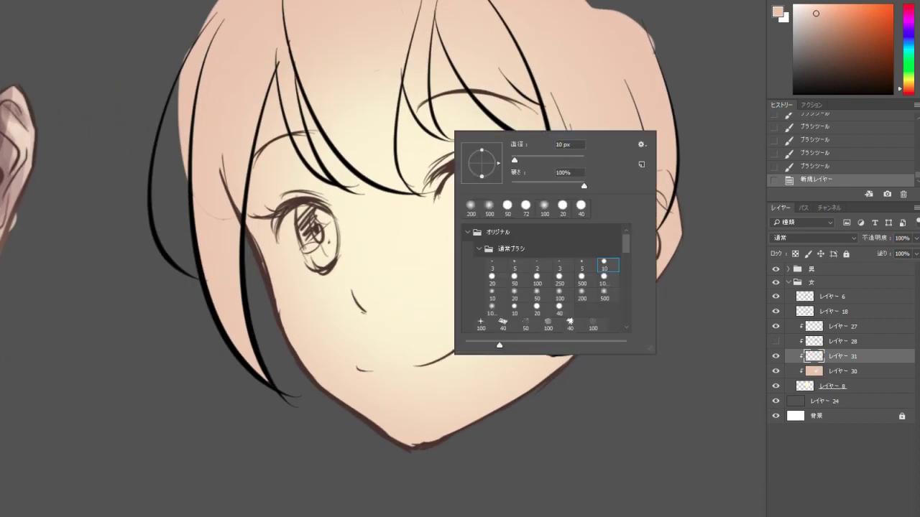
{"action": "type", "text": "26"}
{"action": "key", "text": "Return"}
{"action": "key", "text": "Return"}
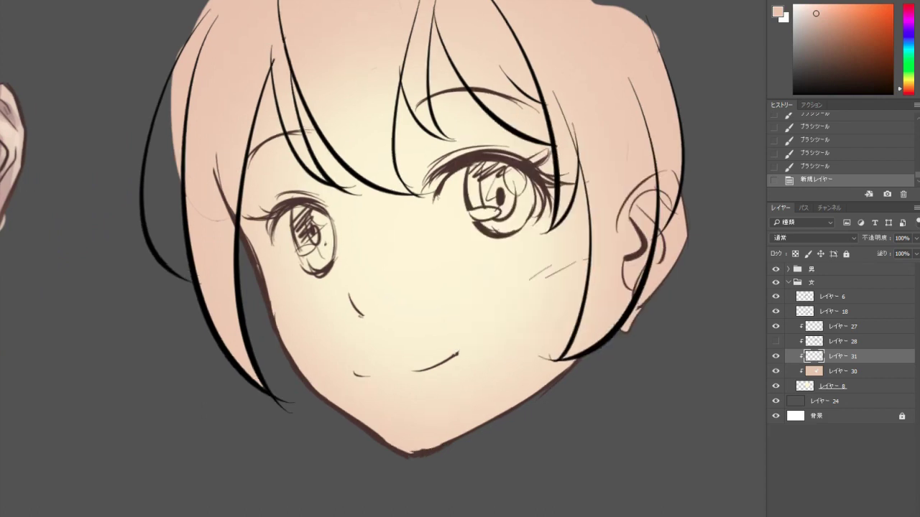
Paint thin pink shadows along the upper eyelids of both of the female face's eyes.
{"action": "scroll", "coordinate": [468, 161], "scroll_direction": "up", "scroll_amount": 2}
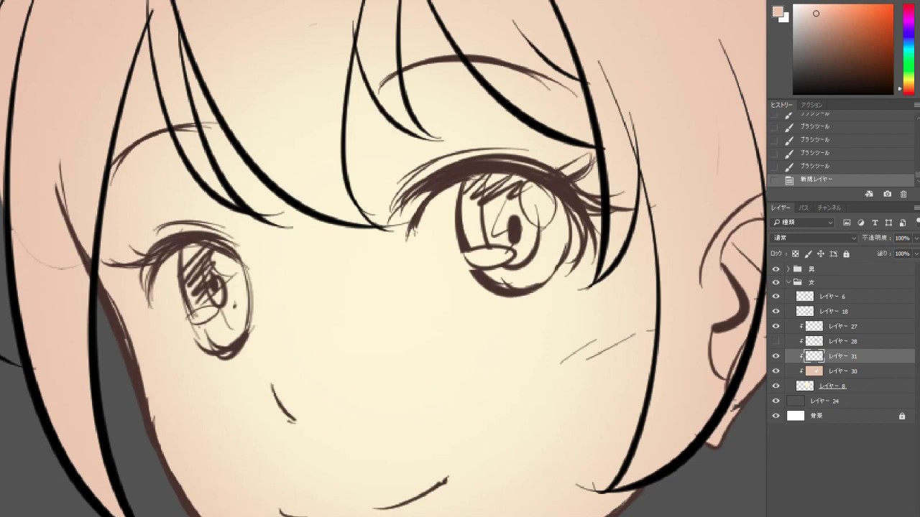
{"action": "key", "text": "x"}
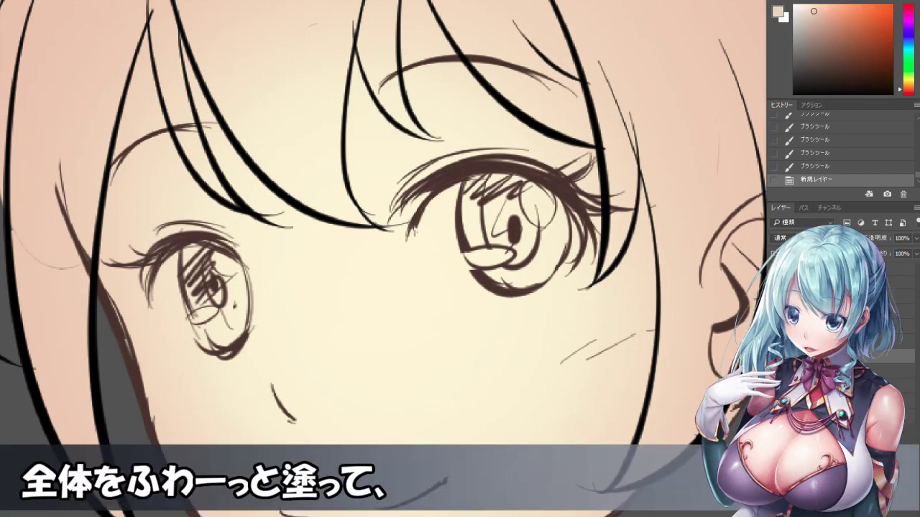
{"action": "left_click_drag", "start_coordinate": [421, 169], "coordinate": [397, 201]}
{"action": "mouse_move", "coordinate": [453, 155]}
{"action": "left_mouse_down"}
{"action": "mouse_move", "coordinate": [407, 173]}
{"action": "mouse_move", "coordinate": [545, 142]}
{"action": "mouse_move", "coordinate": [555, 151]}
{"action": "left_mouse_up"}
{"action": "left_click_drag", "start_coordinate": [136, 242], "coordinate": [215, 217]}
{"action": "left_click_drag", "start_coordinate": [151, 221], "coordinate": [227, 216]}
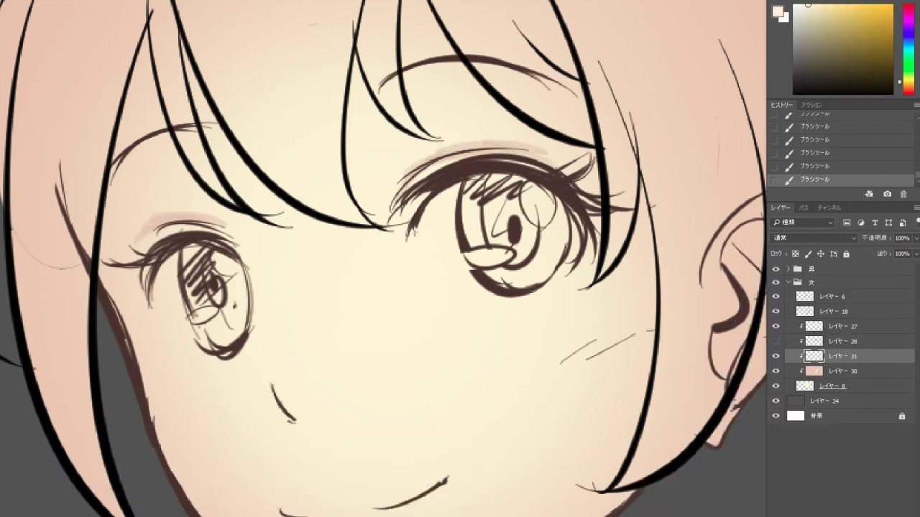
Paint a small pink shadow beside the female face's nose line and compare it by undoing and redoing the strokes.
{"action": "scroll", "coordinate": [384, 258], "scroll_direction": "down", "scroll_amount": 5}
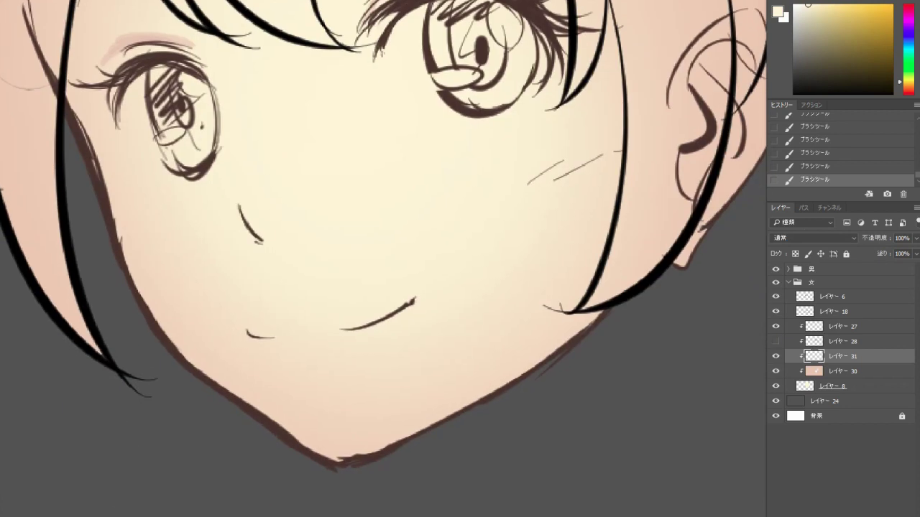
{"action": "key", "text": "ctrl+z"}
{"action": "scroll", "coordinate": [384, 258], "scroll_direction": "up", "scroll_amount": 3}
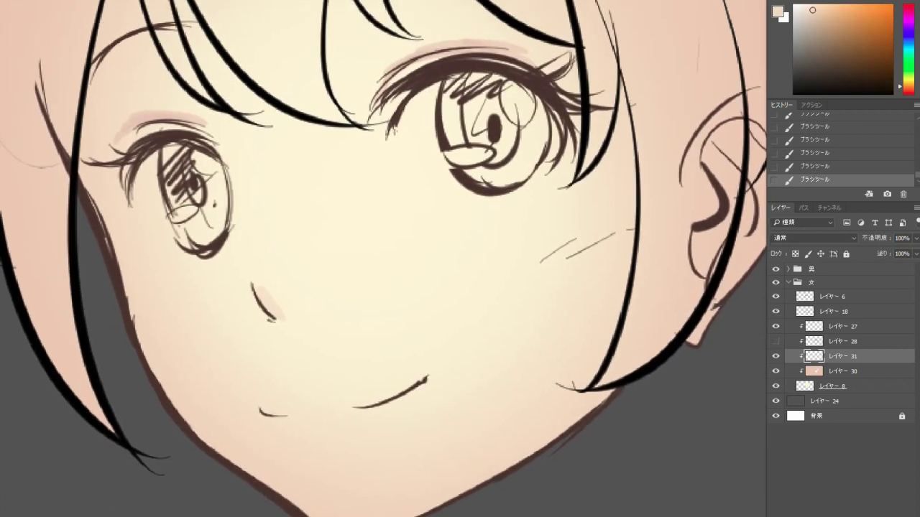
{"action": "left_click_drag", "start_coordinate": [266, 307], "coordinate": [297, 337]}
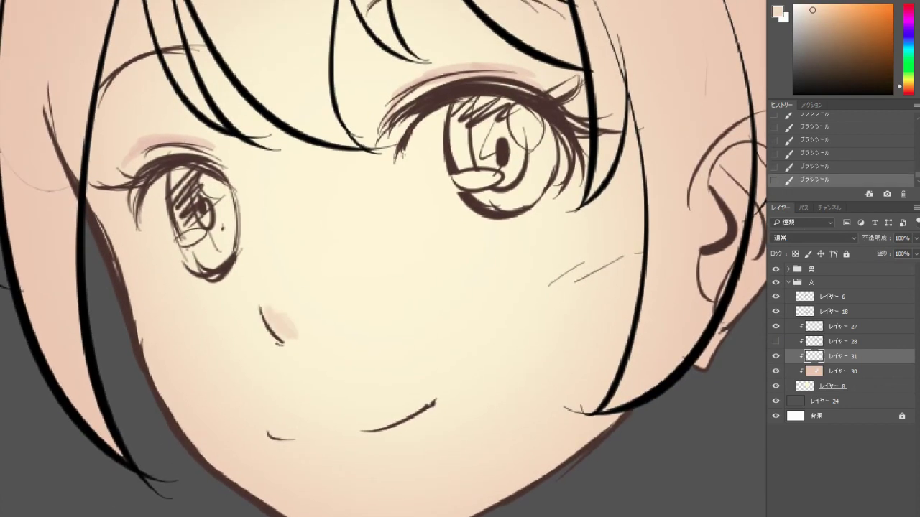
{"action": "scroll", "coordinate": [330, 228], "scroll_direction": "down", "scroll_amount": 1}
{"action": "key", "text": "ctrl+z"}
{"action": "key", "text": "ctrl+z"}
{"action": "key", "text": "ctrl+shift+z"}
{"action": "key", "text": "ctrl+shift+z"}
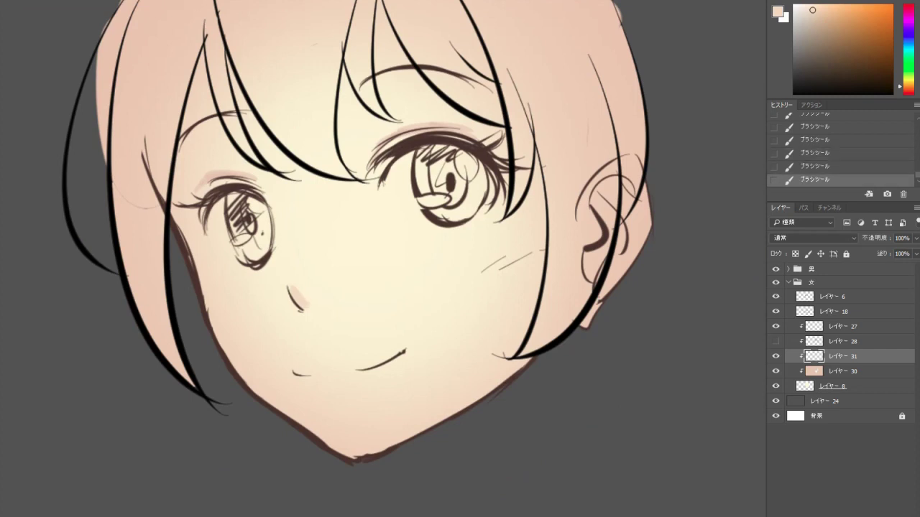
Try a larger wedge-shaped shadow running from the nose bridge down to the tip of the female face's nose.
{"action": "left_click_drag", "start_coordinate": [293, 255], "coordinate": [295, 286]}
{"action": "left_click_drag", "start_coordinate": [299, 234], "coordinate": [328, 289]}
{"action": "mouse_move", "coordinate": [309, 296]}
{"action": "left_mouse_down"}
{"action": "mouse_move", "coordinate": [297, 266]}
{"action": "mouse_move", "coordinate": [310, 278]}
{"action": "left_mouse_up"}
{"action": "scroll", "coordinate": [345, 259], "scroll_direction": "down", "scroll_amount": 2}
{"action": "scroll", "coordinate": [345, 259], "scroll_direction": "up", "scroll_amount": 3}
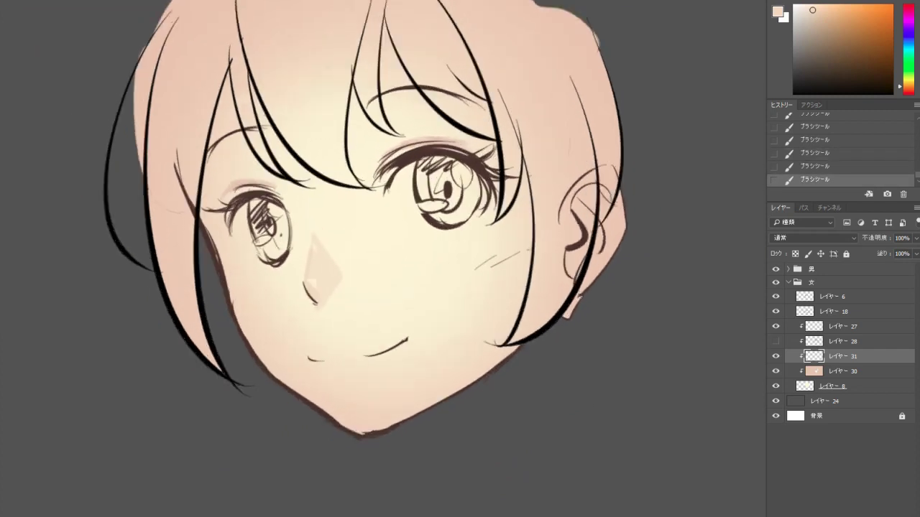
Undo the large nose shadow strokes and a further test stroke across the nose.
{"action": "key", "text": "ctrl+z"}
{"action": "key", "text": "ctrl+z"}
{"action": "key", "text": "ctrl+z"}
{"action": "key", "text": "ctrl+z"}
{"action": "mouse_move", "coordinate": [284, 311]}
{"action": "left_mouse_down"}
{"action": "mouse_move", "coordinate": [295, 249]}
{"action": "mouse_move", "coordinate": [327, 310]}
{"action": "mouse_move", "coordinate": [296, 309]}
{"action": "mouse_move", "coordinate": [296, 295]}
{"action": "mouse_move", "coordinate": [325, 301]}
{"action": "left_mouse_up"}
{"action": "key", "text": "ctrl+z"}
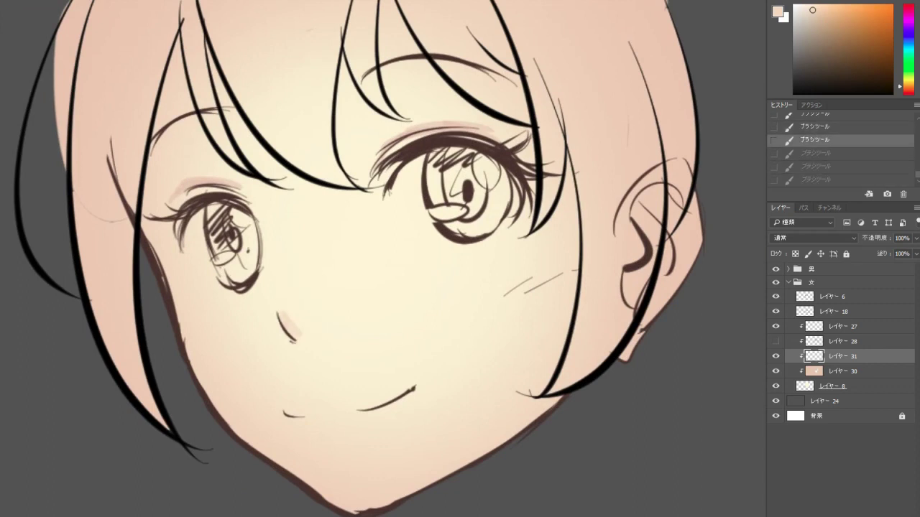
Sketch a dark guide line along the female face's nose bridge and underside on a new layer above レイヤー 6.
{"action": "left_click", "coordinate": [834, 296]}
{"action": "key", "text": "ctrl+shift+alt+n"}
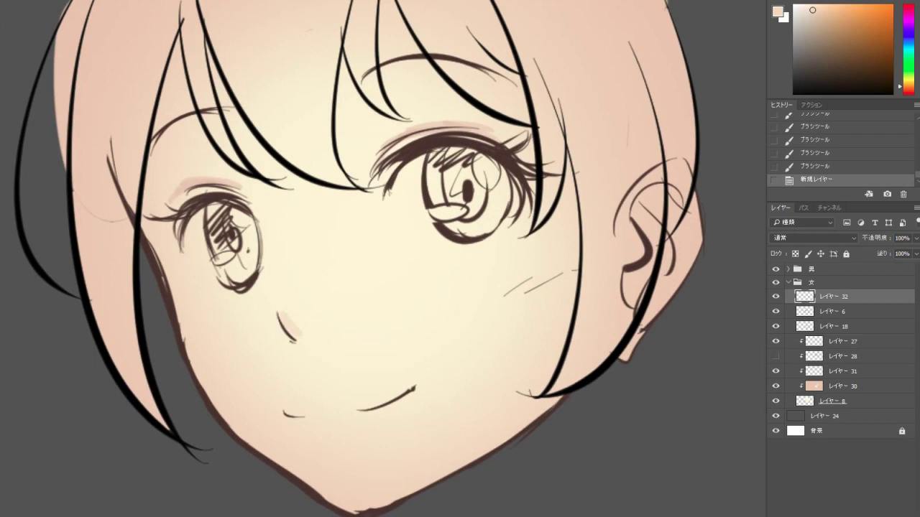
{"action": "key", "text": "d"}
{"action": "mouse_move", "coordinate": [279, 318]}
{"action": "left_mouse_down"}
{"action": "mouse_move", "coordinate": [298, 220]}
{"action": "mouse_move", "coordinate": [280, 299]}
{"action": "mouse_move", "coordinate": [293, 338]}
{"action": "left_mouse_up"}
{"action": "key", "text": "ctrl+z"}
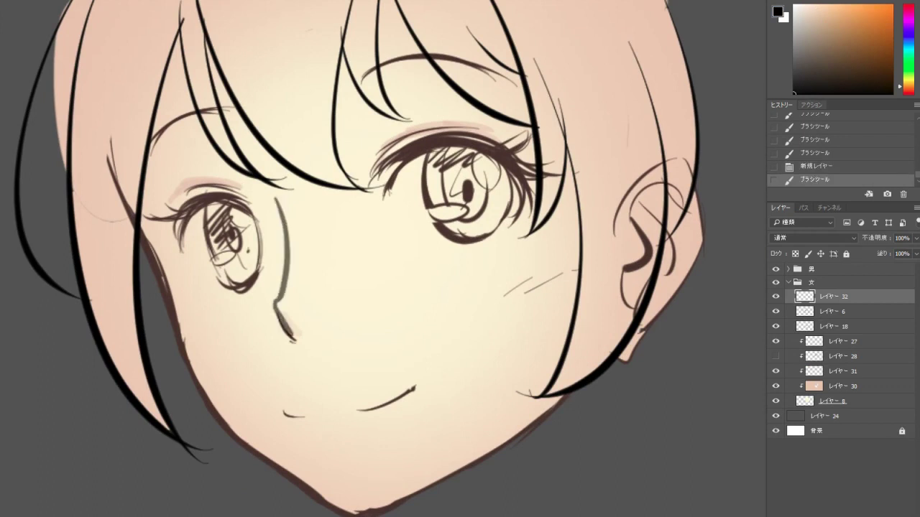
{"action": "left_click_drag", "start_coordinate": [274, 299], "coordinate": [278, 308]}
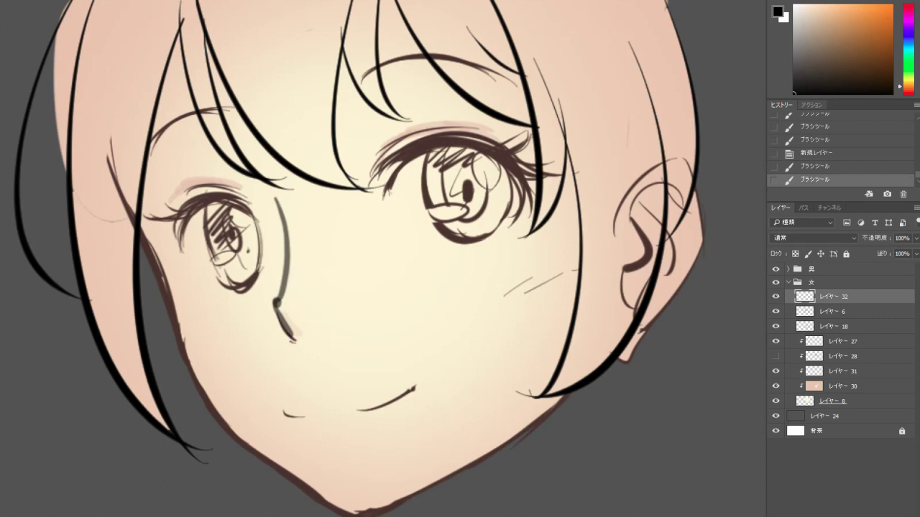
Try extra guide strokes around the female face's nose, outlining it as a wedge, and undo the misplaced ones.
{"action": "left_click_drag", "start_coordinate": [161, 225], "coordinate": [234, 283]}
{"action": "left_click_drag", "start_coordinate": [232, 277], "coordinate": [329, 329]}
{"action": "key", "text": "ctrl+z"}
{"action": "key", "text": "ctrl+z"}
{"action": "left_click_drag", "start_coordinate": [278, 197], "coordinate": [325, 316]}
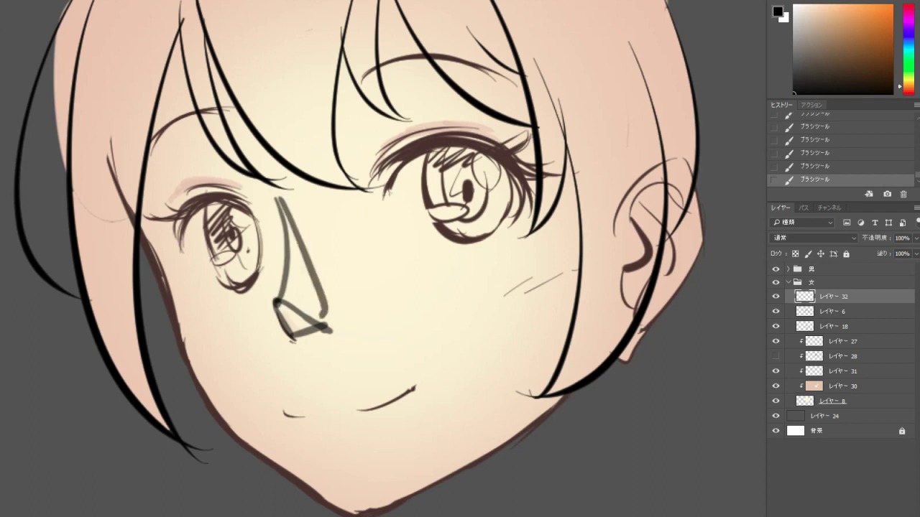
{"action": "key", "text": "ctrl+z"}
Fill the nose wedge with dark strokes to show the shadow shape, and delete the sketch layer.
{"action": "mouse_move", "coordinate": [277, 199]}
{"action": "left_mouse_down"}
{"action": "mouse_move", "coordinate": [303, 297]}
{"action": "mouse_move", "coordinate": [296, 339]}
{"action": "left_mouse_up"}
{"action": "mouse_move", "coordinate": [288, 230]}
{"action": "left_mouse_down"}
{"action": "mouse_move", "coordinate": [294, 330]}
{"action": "mouse_move", "coordinate": [291, 294]}
{"action": "mouse_move", "coordinate": [285, 308]}
{"action": "mouse_move", "coordinate": [325, 328]}
{"action": "left_mouse_up"}
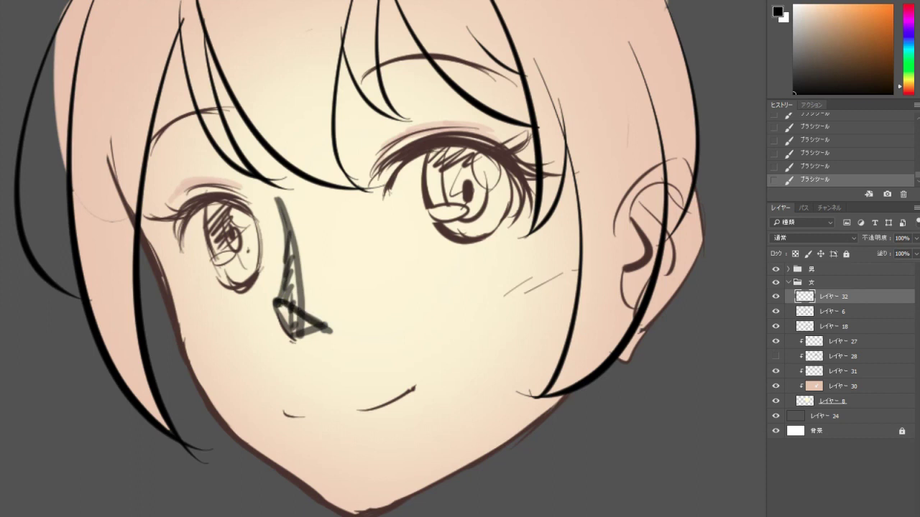
{"action": "mouse_move", "coordinate": [280, 203]}
{"action": "left_mouse_down"}
{"action": "mouse_move", "coordinate": [335, 316]}
{"action": "mouse_move", "coordinate": [303, 336]}
{"action": "left_mouse_up"}
{"action": "mouse_move", "coordinate": [303, 255]}
{"action": "left_mouse_down"}
{"action": "mouse_move", "coordinate": [315, 313]}
{"action": "mouse_move", "coordinate": [323, 308]}
{"action": "left_mouse_up"}
{"action": "scroll", "coordinate": [466, 208], "scroll_direction": "down", "scroll_amount": 2}
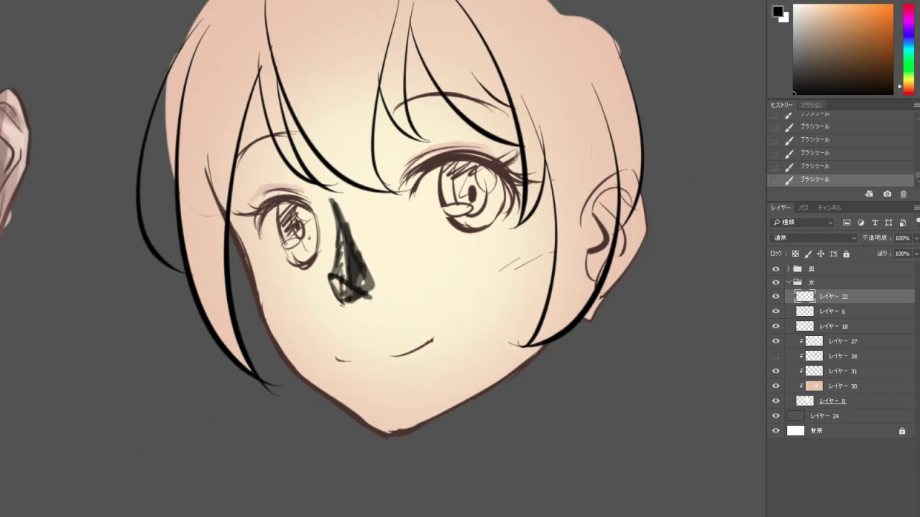
{"action": "key", "text": "Delete"}
Paint a pink diamond-shaped shadow over the female face's nose on レイヤー 31.
{"action": "left_click", "coordinate": [775, 355]}
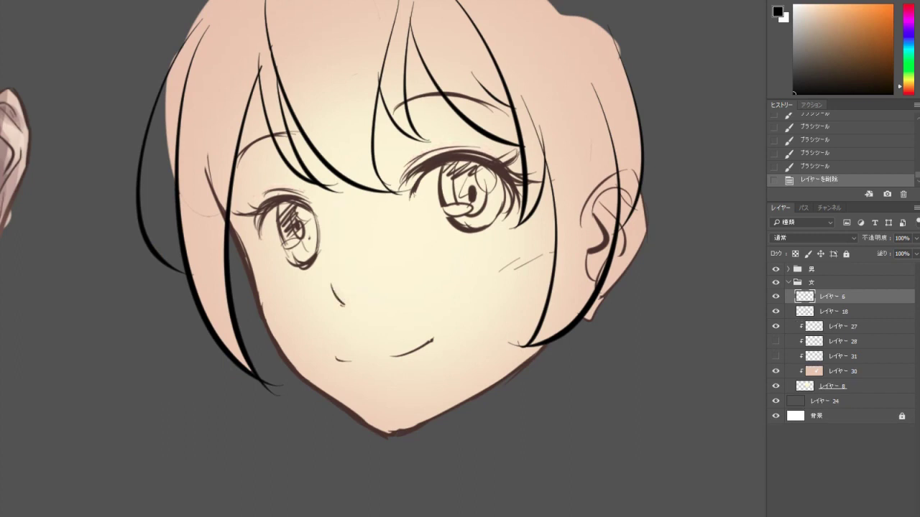
{"action": "left_click", "coordinate": [775, 356]}
{"action": "left_click", "coordinate": [833, 356]}
{"action": "scroll", "coordinate": [350, 215], "scroll_direction": "up", "scroll_amount": 2}
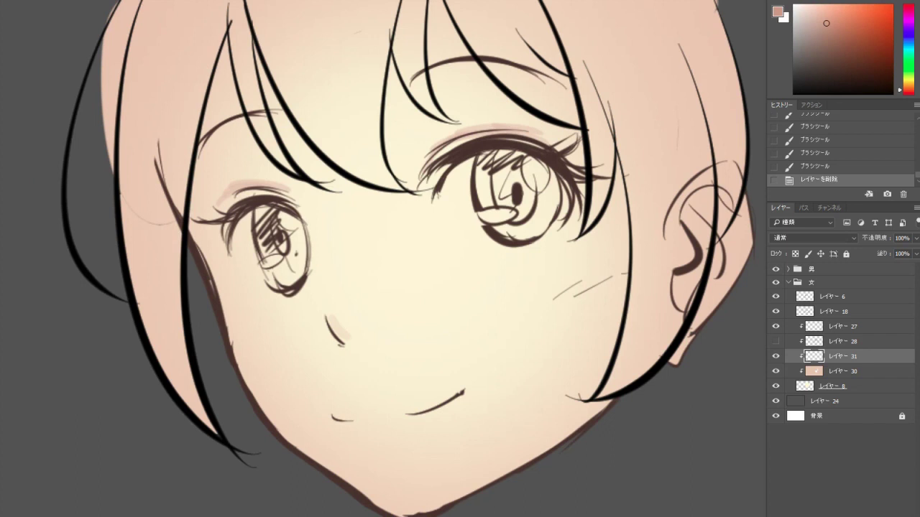
{"action": "mouse_move", "coordinate": [328, 316]}
{"action": "left_mouse_down"}
{"action": "mouse_move", "coordinate": [372, 330]}
{"action": "mouse_move", "coordinate": [345, 256]}
{"action": "mouse_move", "coordinate": [352, 336]}
{"action": "left_mouse_up"}
{"action": "key", "text": "ctrl+z"}
{"action": "mouse_move", "coordinate": [345, 262]}
{"action": "left_mouse_down"}
{"action": "mouse_move", "coordinate": [337, 316]}
{"action": "mouse_move", "coordinate": [365, 327]}
{"action": "mouse_move", "coordinate": [349, 271]}
{"action": "mouse_move", "coordinate": [335, 323]}
{"action": "mouse_move", "coordinate": [345, 338]}
{"action": "mouse_move", "coordinate": [372, 313]}
{"action": "left_mouse_up"}
{"action": "key", "text": "r"}
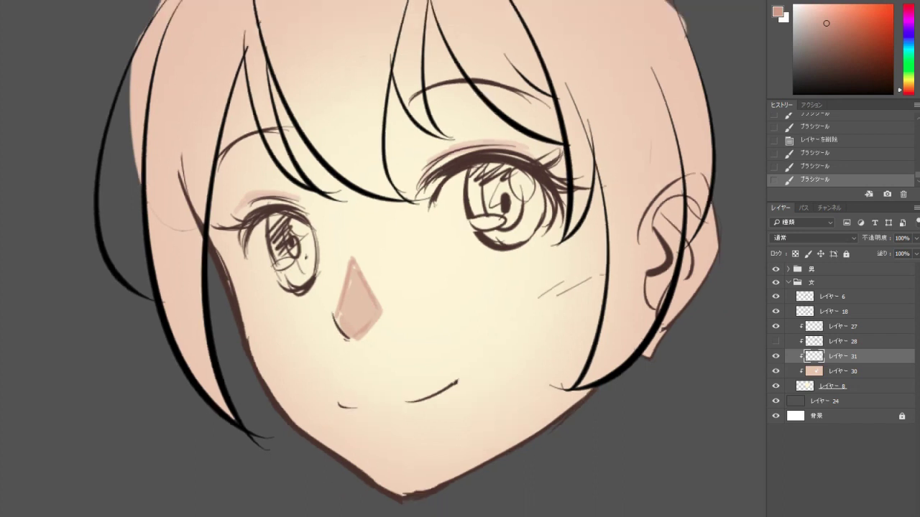
Soften the nose shadow by lightly erasing its cheek-side part and repainting the edge toward the nose line.
{"action": "key", "text": "ctrl+minus"}
{"action": "key", "text": "ctrl+plus"}
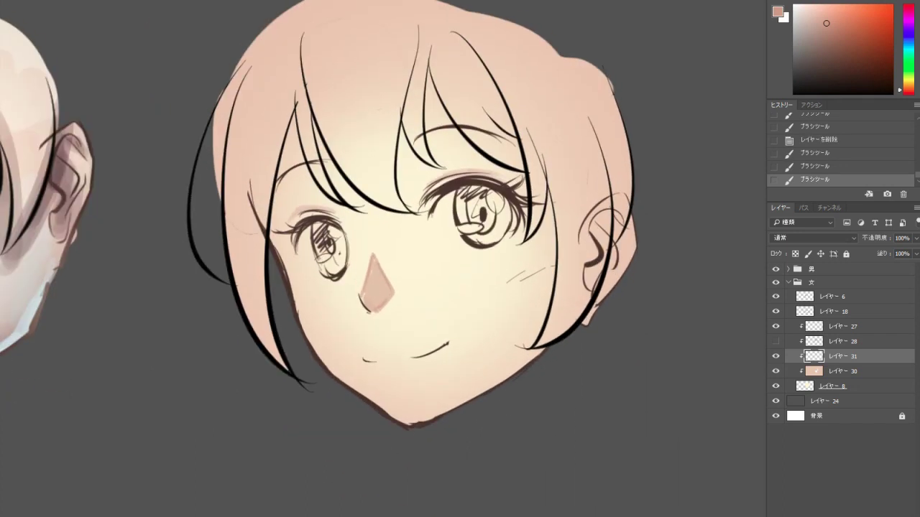
{"action": "key", "text": "ctrl+plus"}
{"action": "key", "text": "ctrl+plus"}
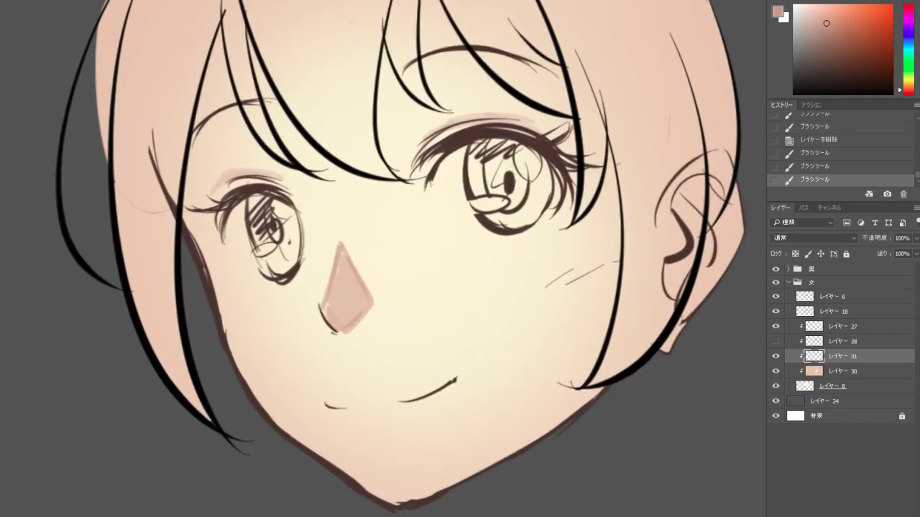
{"action": "right_click", "coordinate": [405, 219]}
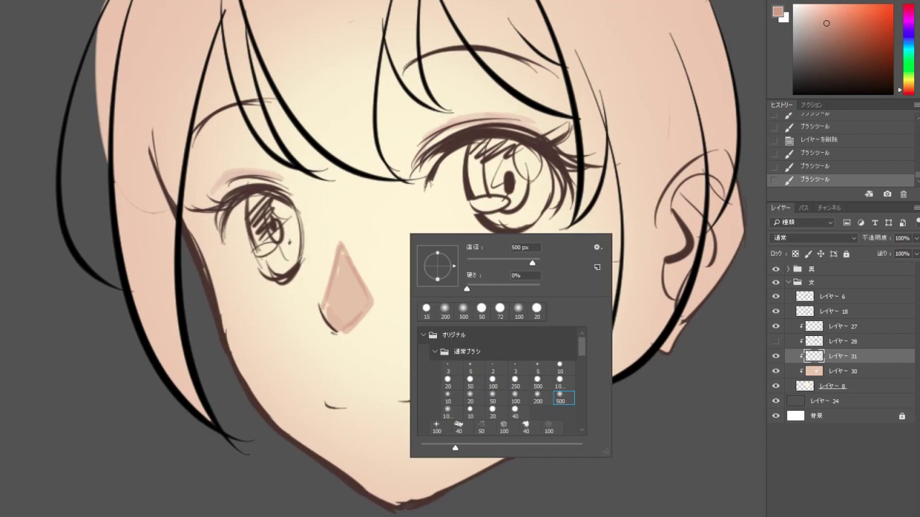
{"action": "key", "text": "Return"}
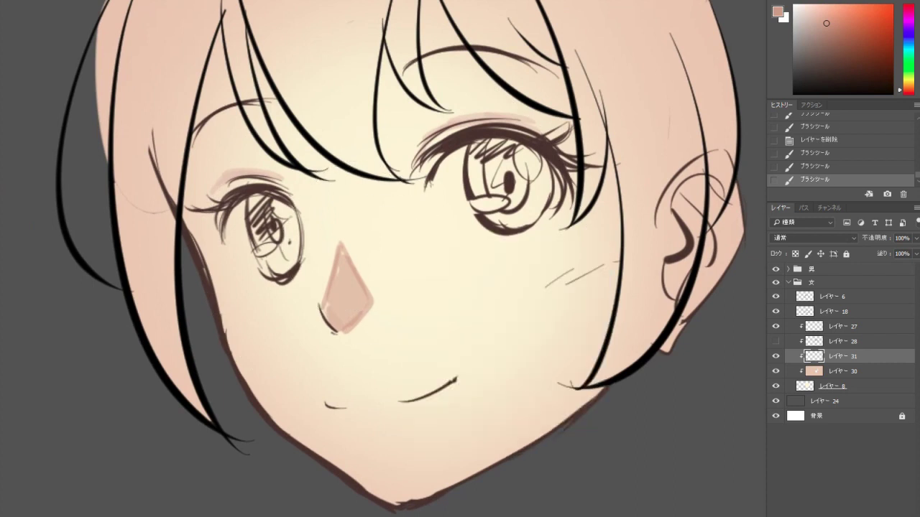
{"action": "key", "text": "e"}
{"action": "left_click_drag", "start_coordinate": [357, 264], "coordinate": [370, 302]}
{"action": "left_click_drag", "start_coordinate": [362, 280], "coordinate": [365, 309]}
{"action": "key", "text": "b"}
{"action": "left_click_drag", "start_coordinate": [338, 250], "coordinate": [335, 281]}
{"action": "left_click_drag", "start_coordinate": [334, 279], "coordinate": [324, 315]}
Shade the female face's mouth line in pink and add small white highlights below it, comparing by undoing and redoing.
{"action": "scroll", "coordinate": [395, 259], "scroll_direction": "down", "scroll_amount": 4}
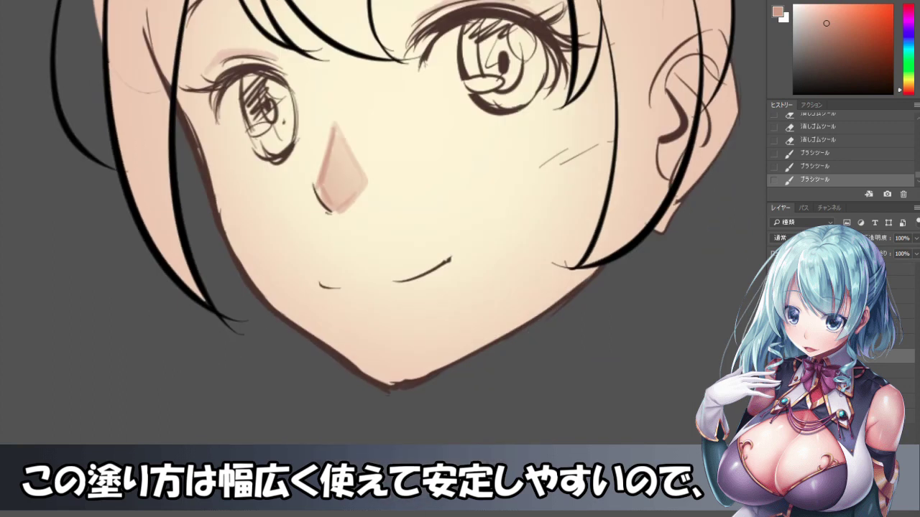
{"action": "mouse_move", "coordinate": [319, 282]}
{"action": "left_mouse_down"}
{"action": "mouse_move", "coordinate": [342, 288]}
{"action": "mouse_move", "coordinate": [449, 260]}
{"action": "left_mouse_up"}
{"action": "key", "text": "x"}
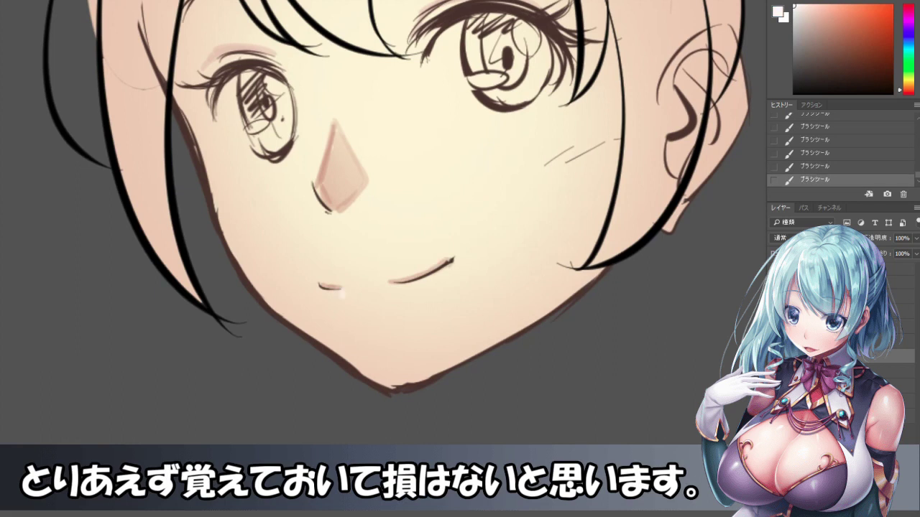
{"action": "left_click_drag", "start_coordinate": [345, 296], "coordinate": [380, 295]}
{"action": "key", "text": "ctrl+alt+z"}
{"action": "key", "text": "ctrl+alt+z"}
{"action": "key", "text": "ctrl+alt+z"}
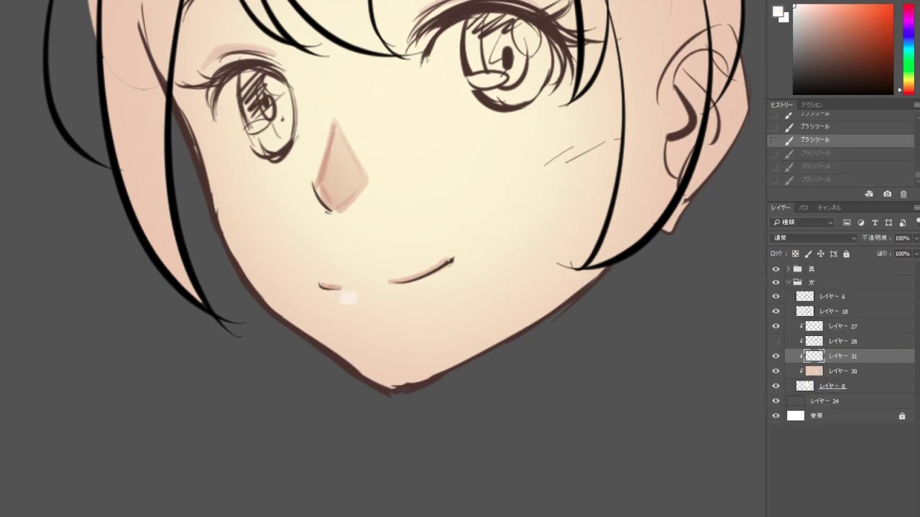
{"action": "key", "text": "ctrl+shift+z"}
{"action": "key", "text": "ctrl+shift+z"}
{"action": "key", "text": "ctrl+shift+z"}
Paint a soft white highlight on the female face's cheek below the larger eye.
{"action": "key", "text": "ctrl+minus"}
{"action": "key", "text": "ctrl+minus"}
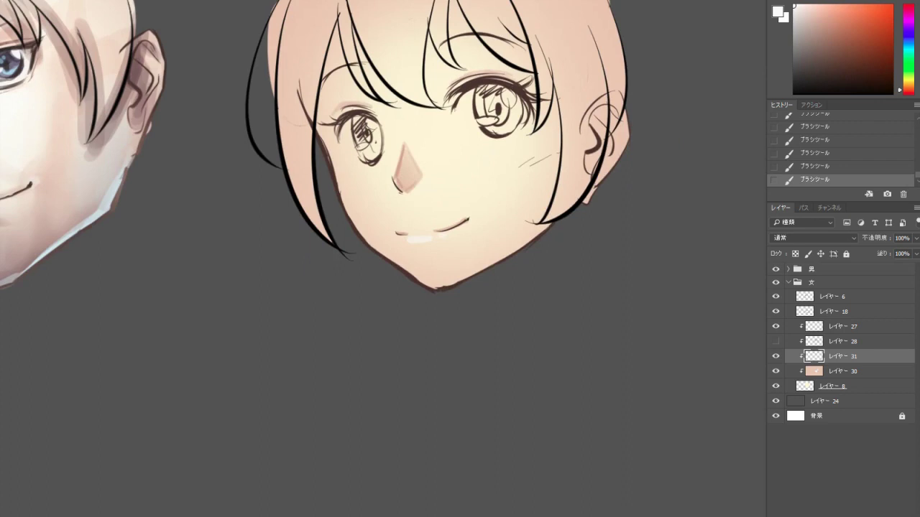
{"action": "key", "text": "ctrl+plus"}
{"action": "left_click_drag", "start_coordinate": [460, 203], "coordinate": [659, 425]}
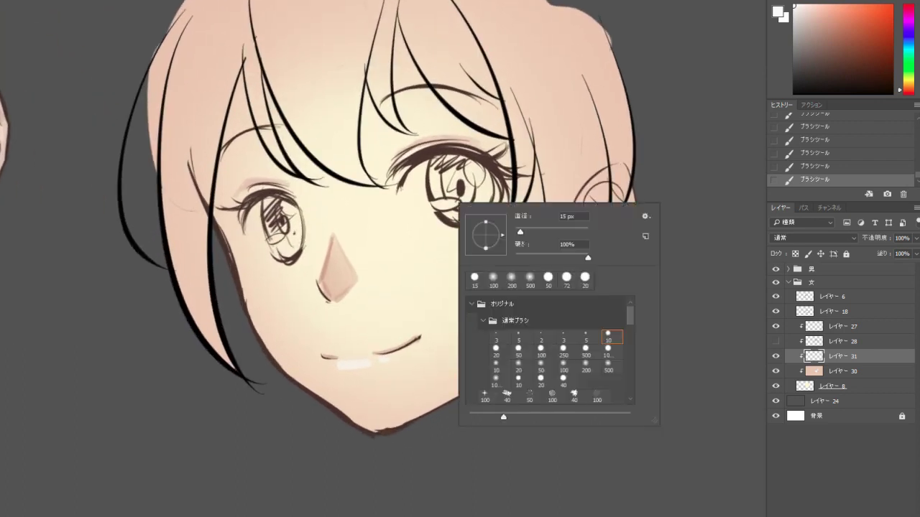
{"action": "key", "text": "Return"}
{"action": "left_click_drag", "start_coordinate": [488, 266], "coordinate": [541, 249]}
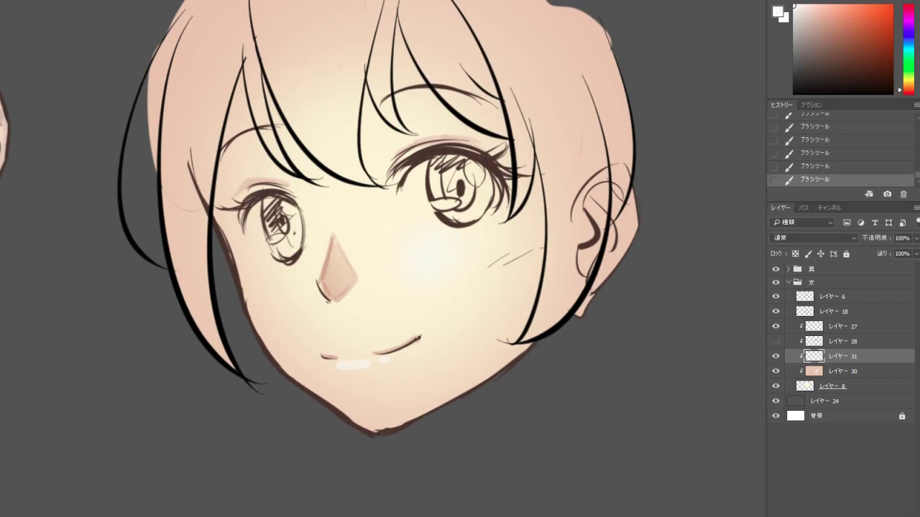
{"action": "scroll", "coordinate": [380, 216], "scroll_direction": "down", "scroll_amount": 3}
{"action": "scroll", "coordinate": [381, 216], "scroll_direction": "up", "scroll_amount": 3}
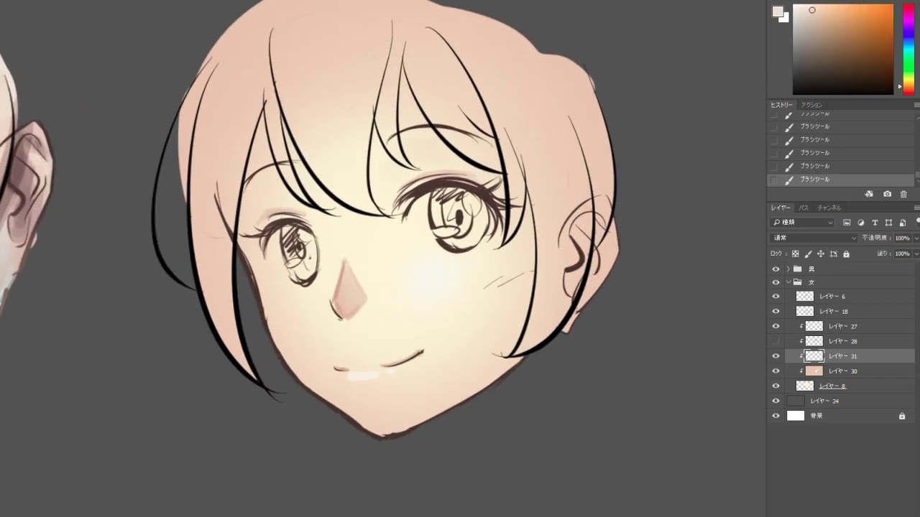
Collapse the 女 layer group and expand the 男 group to work on the male face.
{"action": "scroll", "coordinate": [384, 223], "scroll_direction": "left", "scroll_amount": 6}
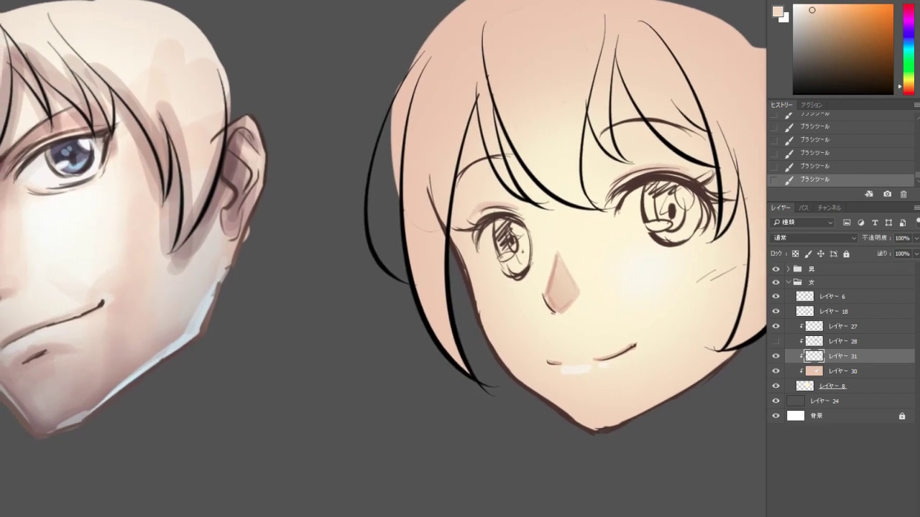
{"action": "scroll", "coordinate": [384, 219], "scroll_direction": "left", "scroll_amount": 3}
{"action": "left_click", "coordinate": [788, 282]}
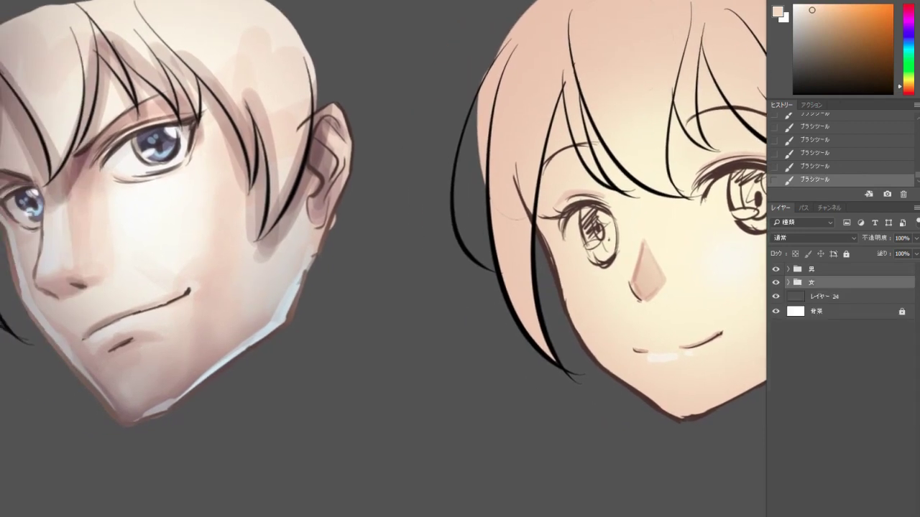
{"action": "left_click", "coordinate": [788, 269]}
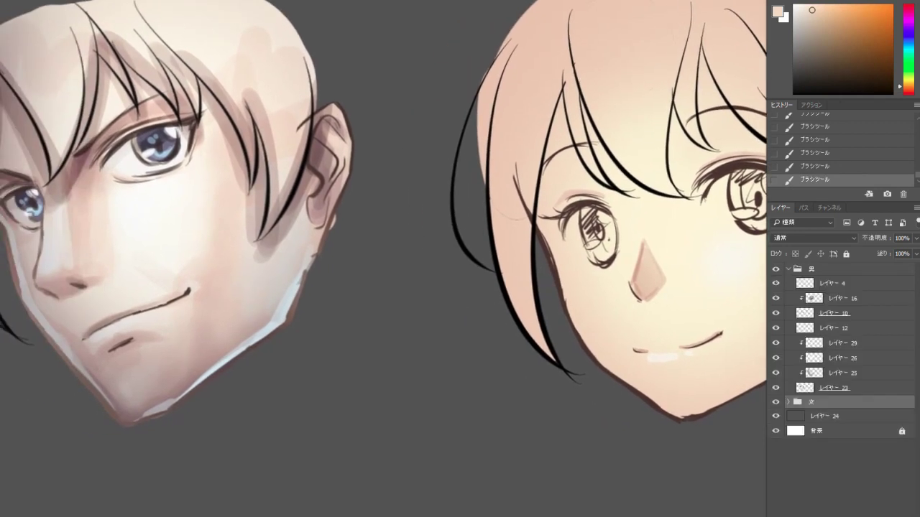
Check what レイヤー 23 contains by toggling its visibility, and hide the clipped layers 29, 26 and 25 above it.
{"action": "left_click", "coordinate": [776, 388]}
{"action": "left_click", "coordinate": [833, 373]}
{"action": "left_click", "coordinate": [775, 387]}
{"action": "left_click", "coordinate": [775, 388]}
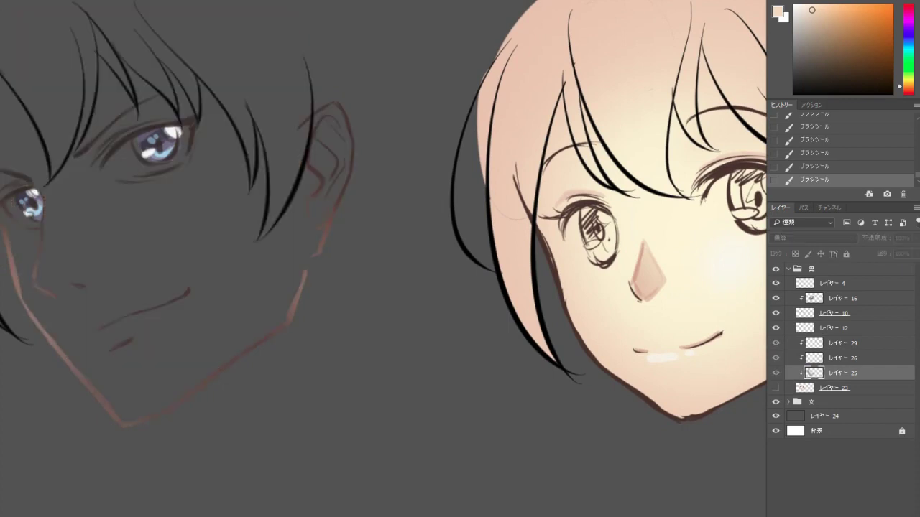
{"action": "left_click", "coordinate": [776, 387]}
{"action": "left_click", "coordinate": [776, 343]}
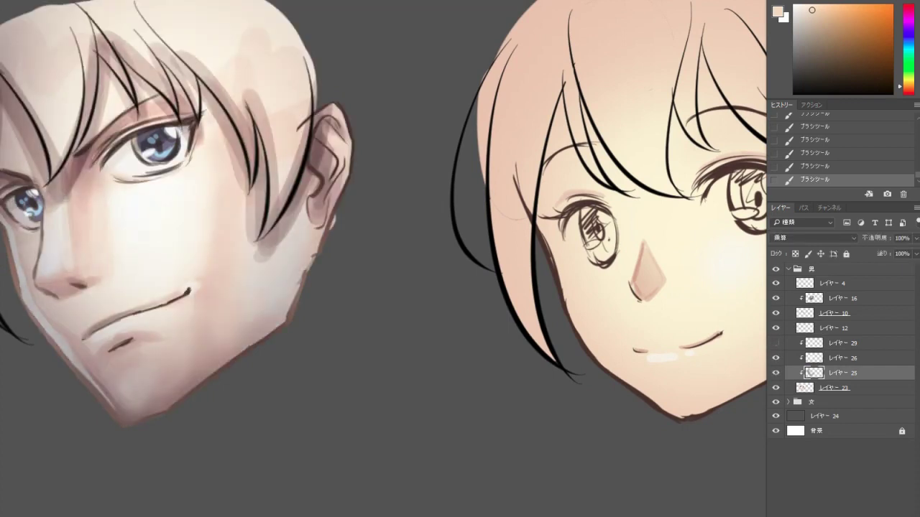
{"action": "left_click", "coordinate": [776, 358]}
{"action": "left_click", "coordinate": [775, 373]}
{"action": "left_click", "coordinate": [833, 388]}
Paint over the reddish shadow above the male face's larger eye on レイヤー 23 with a sampled muted brown tone.
{"action": "scroll", "coordinate": [179, 168], "scroll_direction": "up", "scroll_amount": 3}
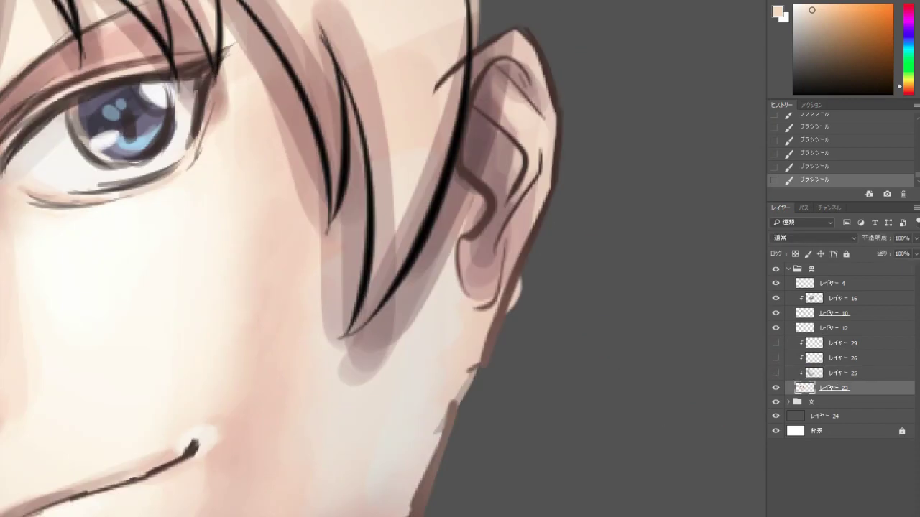
{"action": "left_click_drag", "start_coordinate": [287, 215], "coordinate": [525, 259]}
{"action": "right_click", "coordinate": [462, 139]}
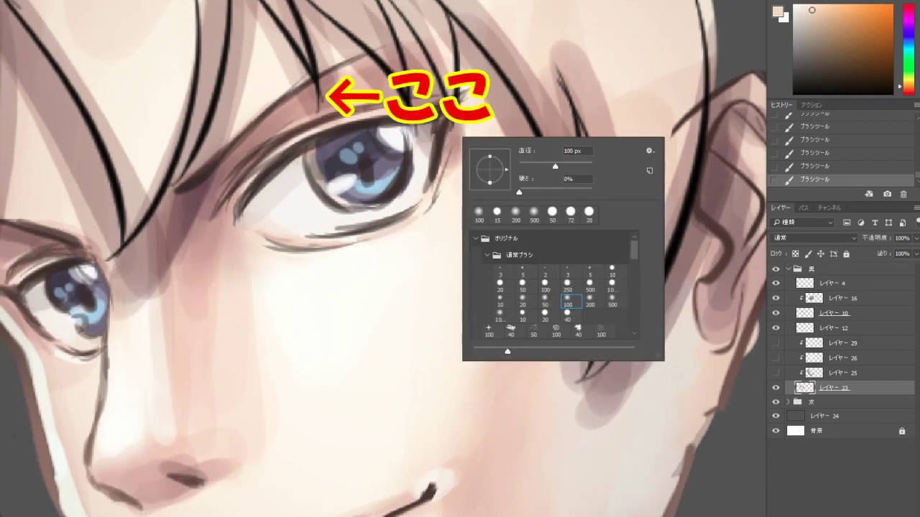
{"action": "key", "text": "Escape"}
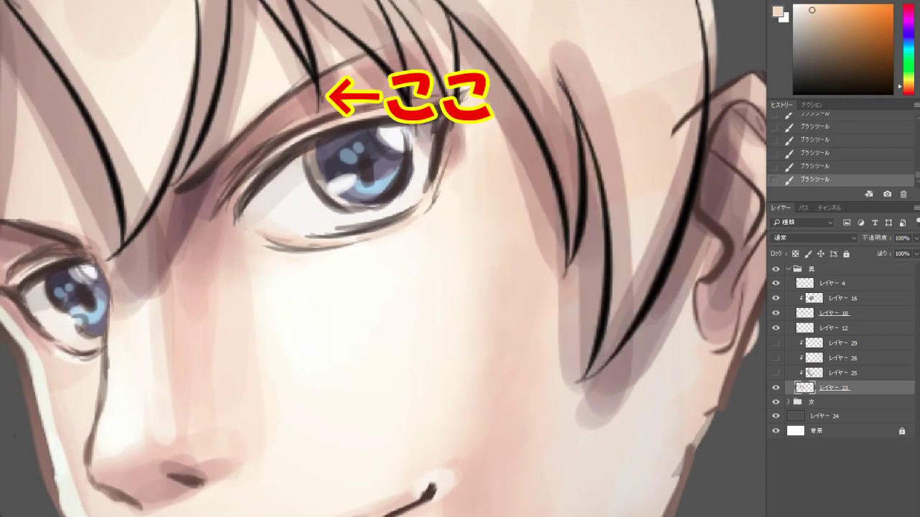
{"action": "left_click", "coordinate": [287, 123], "text": "alt"}
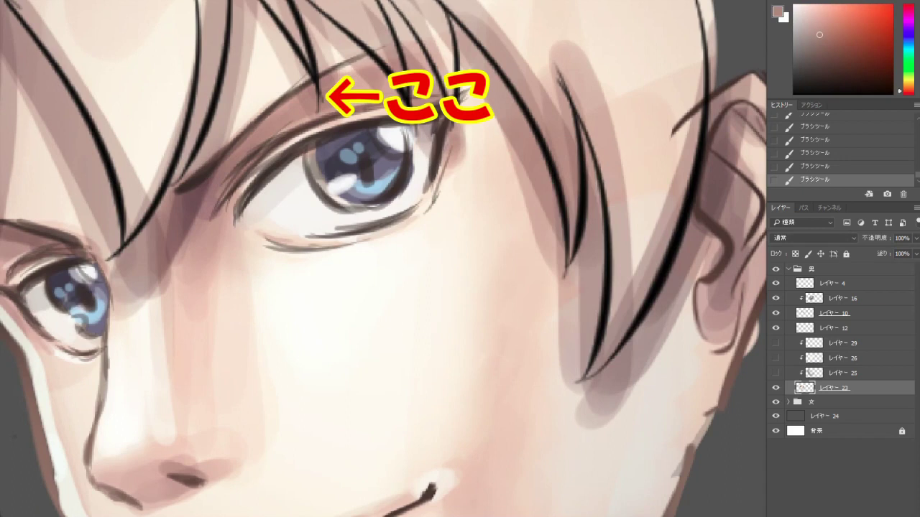
{"action": "left_click_drag", "start_coordinate": [299, 122], "coordinate": [310, 120]}
{"action": "left_click", "coordinate": [290, 118], "text": "alt"}
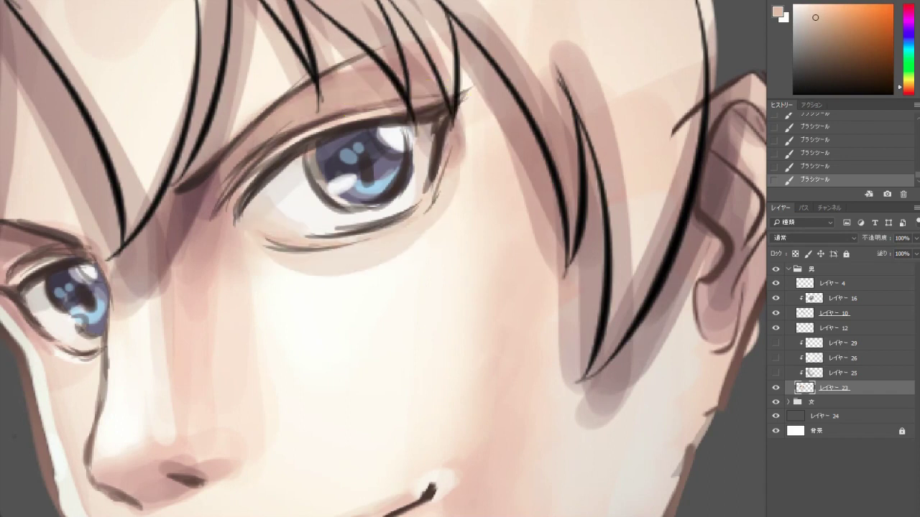
Compare the test shadow strokes beneath the male face's larger eye by undoing and redoing them.
{"action": "key", "text": "ctrl+alt+z"}
{"action": "key", "text": "ctrl+alt+z"}
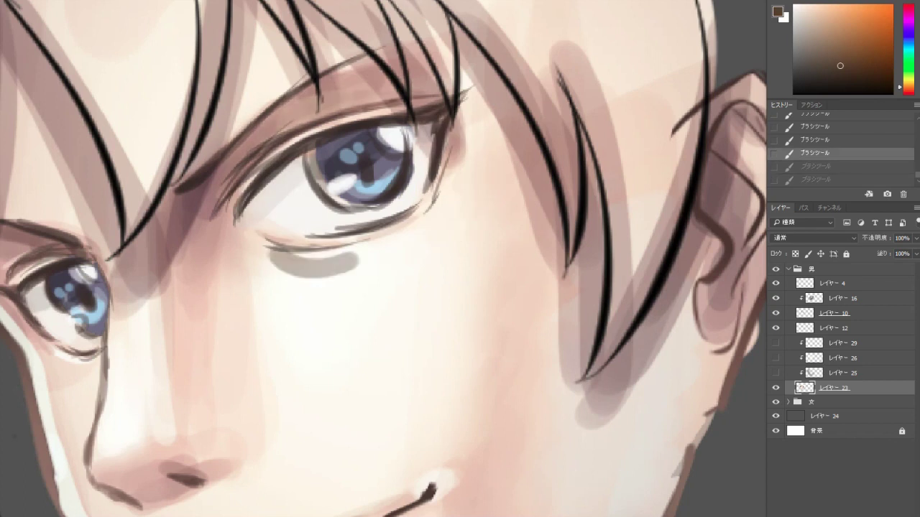
{"action": "key", "text": "ctrl+shift+z"}
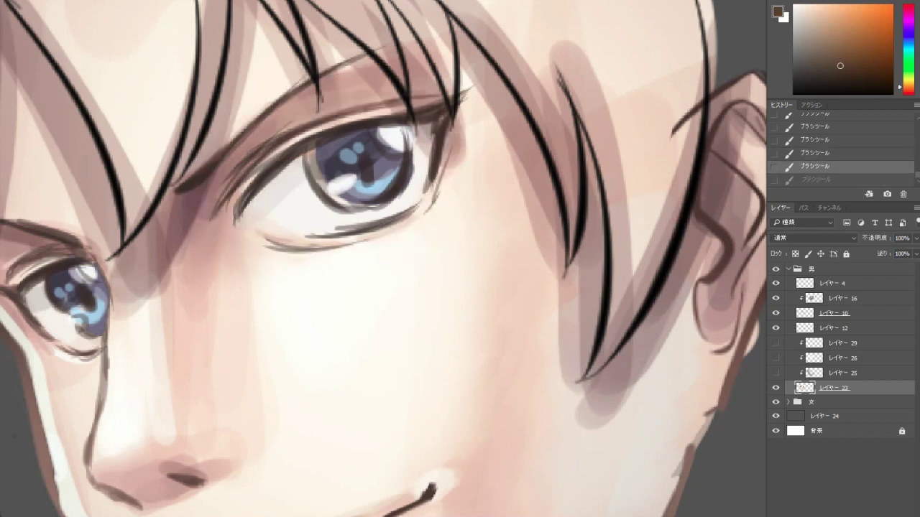
{"action": "key", "text": "ctrl+shift+z"}
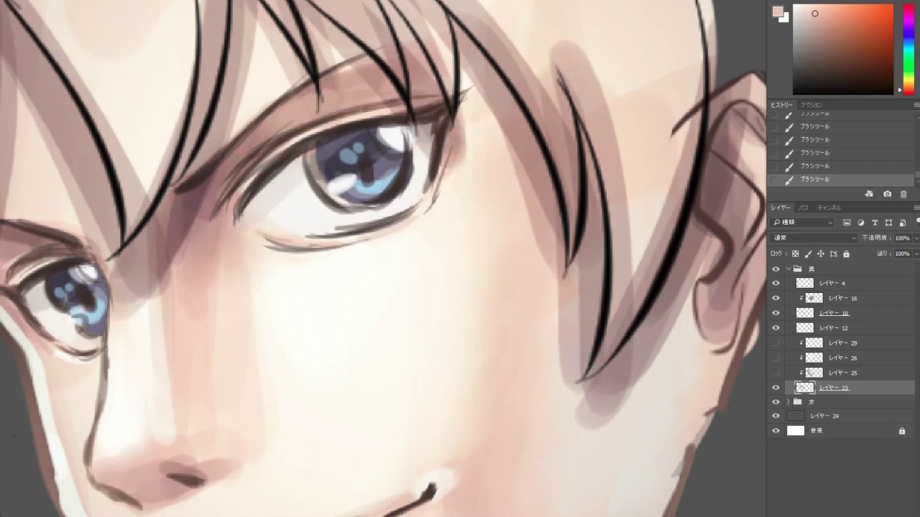
Sample the shadow tones above the male face's larger eye to examine their hues, and compare both faces side by side.
{"action": "left_click", "coordinate": [248, 143], "text": "alt"}
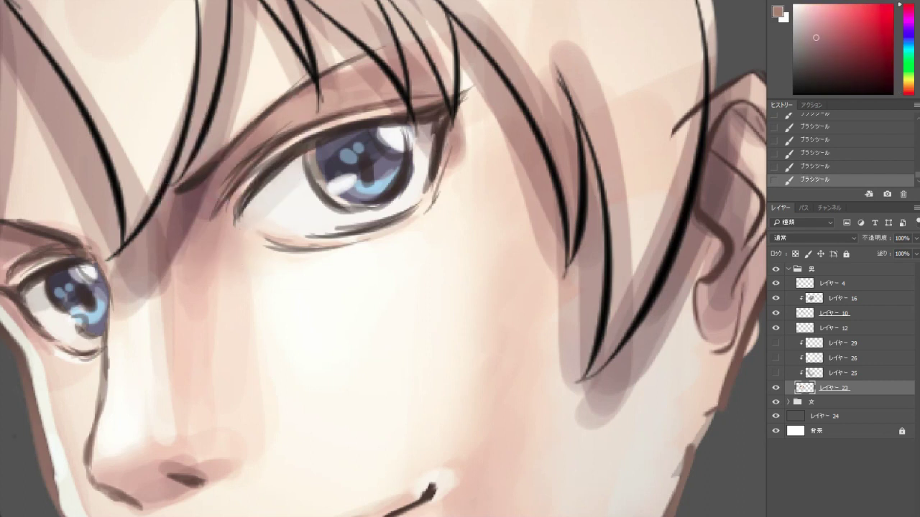
{"action": "left_click", "coordinate": [249, 144], "text": "alt"}
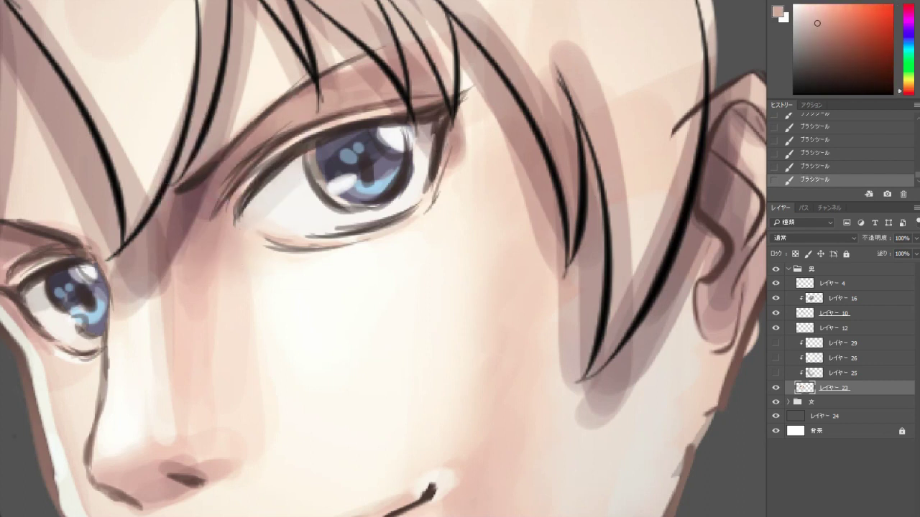
{"action": "key", "text": "ctrl+minus"}
{"action": "key", "text": "ctrl+minus"}
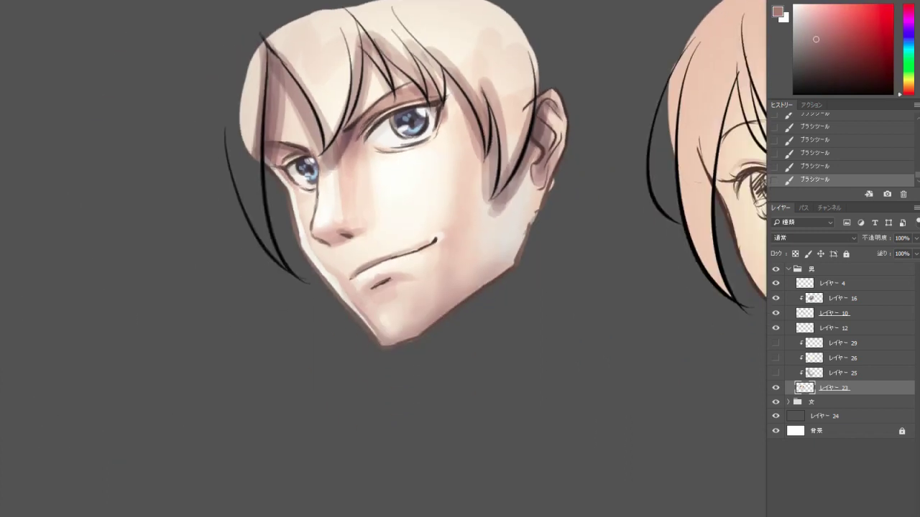
{"action": "key", "text": "ctrl+plus"}
{"action": "key", "text": "ctrl+plus"}
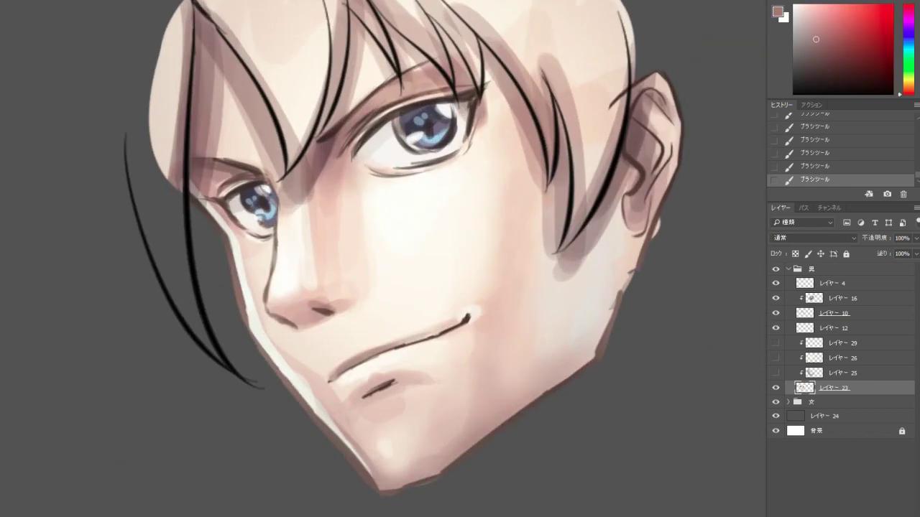
{"action": "left_click", "coordinate": [327, 132], "text": "alt"}
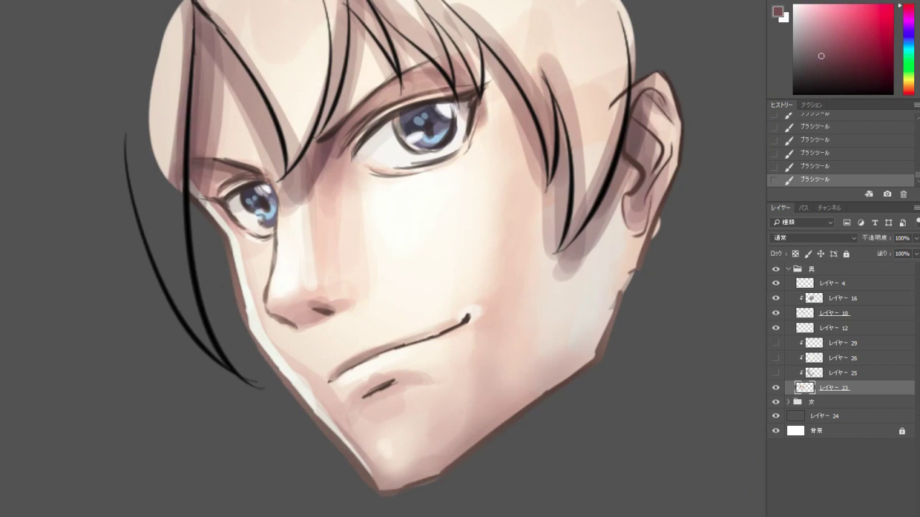
{"action": "key", "text": "ctrl+minus"}
{"action": "key", "text": "ctrl+minus"}
{"action": "key", "text": "ctrl+minus"}
{"action": "key", "text": "ctrl+plus"}
{"action": "key", "text": "ctrl+plus"}
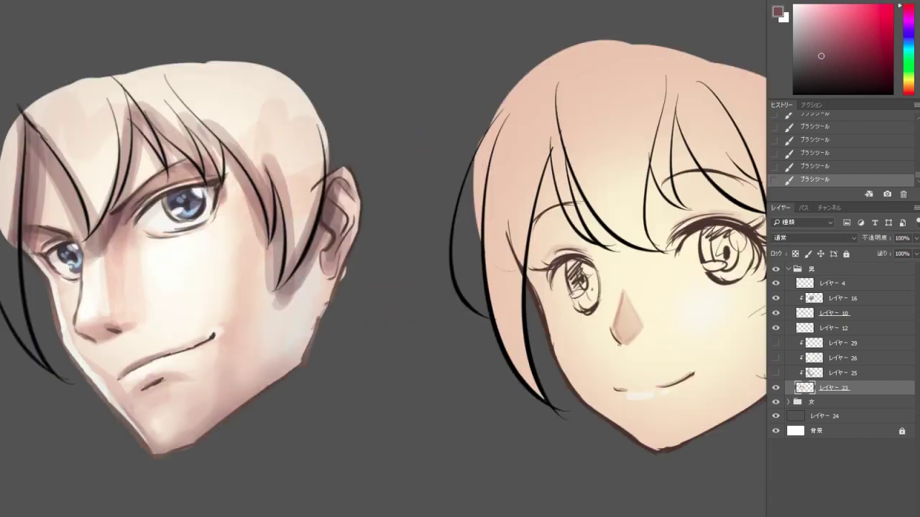
{"action": "key", "text": "ctrl+minus"}
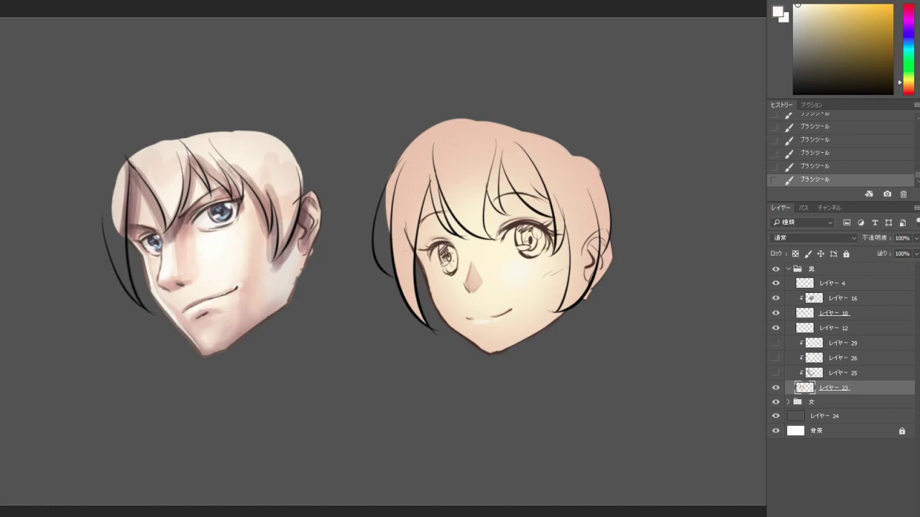
Undo the last brush stroke and paint along the male face's larger upper eyelid with a sampled near-white tone.
{"action": "key", "text": "ctrl+z"}
{"action": "key", "text": "ctrl+plus"}
{"action": "key", "text": "ctrl+plus"}
{"action": "key", "text": "ctrl+plus"}
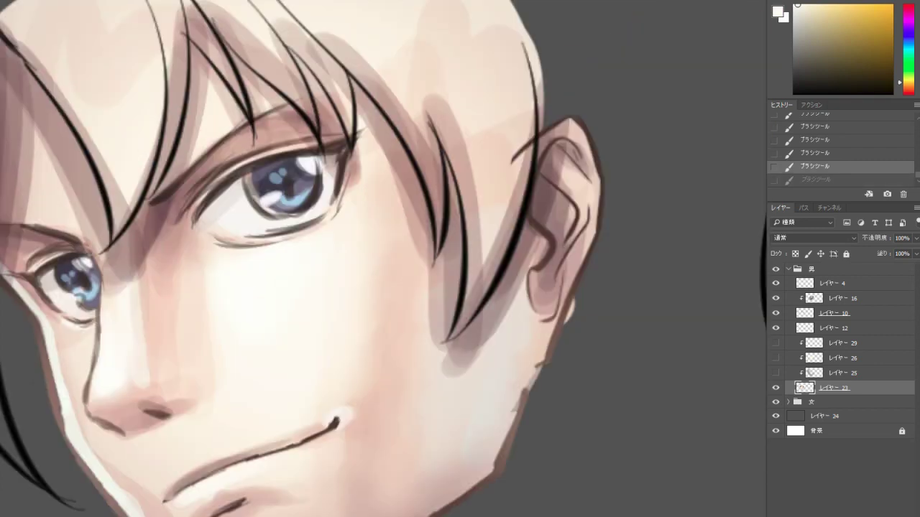
{"action": "left_click", "coordinate": [219, 154], "text": "alt"}
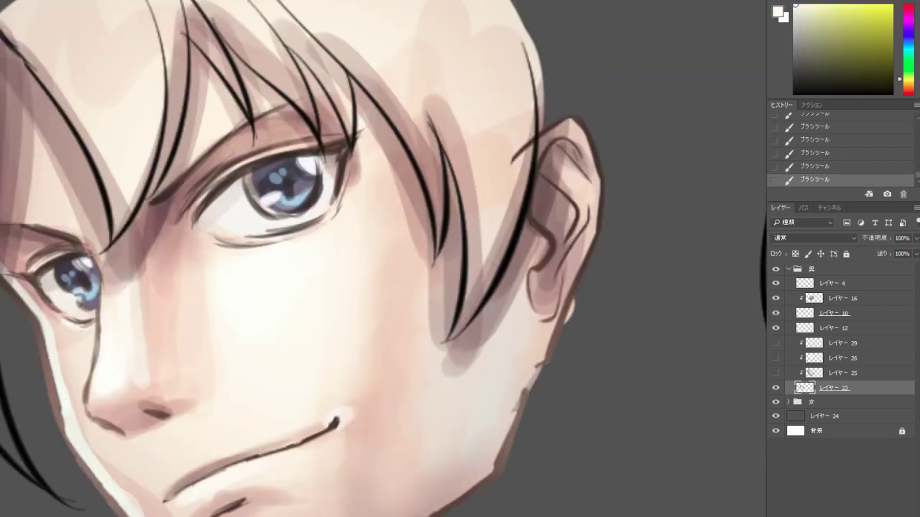
{"action": "left_click_drag", "start_coordinate": [216, 154], "coordinate": [244, 147]}
Show the clipped layers 29, 26 and 25 again, and switch from the 男 layer group to the expanded 女 group.
{"action": "key", "text": "ctrl+minus"}
{"action": "key", "text": "ctrl+minus"}
{"action": "key", "text": "ctrl+minus"}
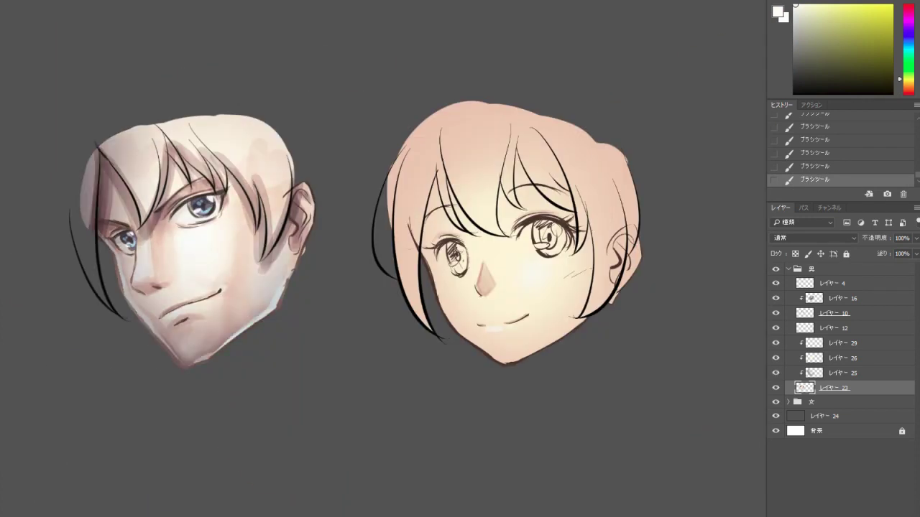
{"action": "left_click", "coordinate": [812, 269]}
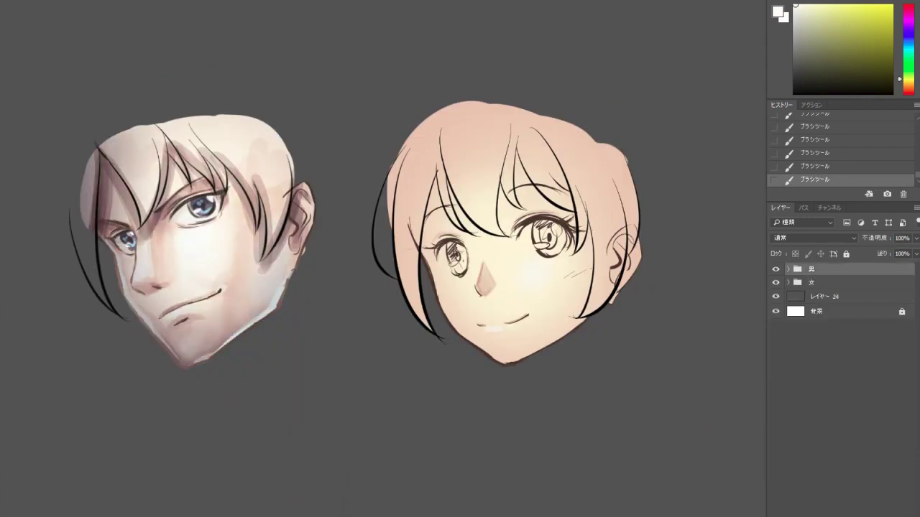
{"action": "left_click", "coordinate": [789, 282]}
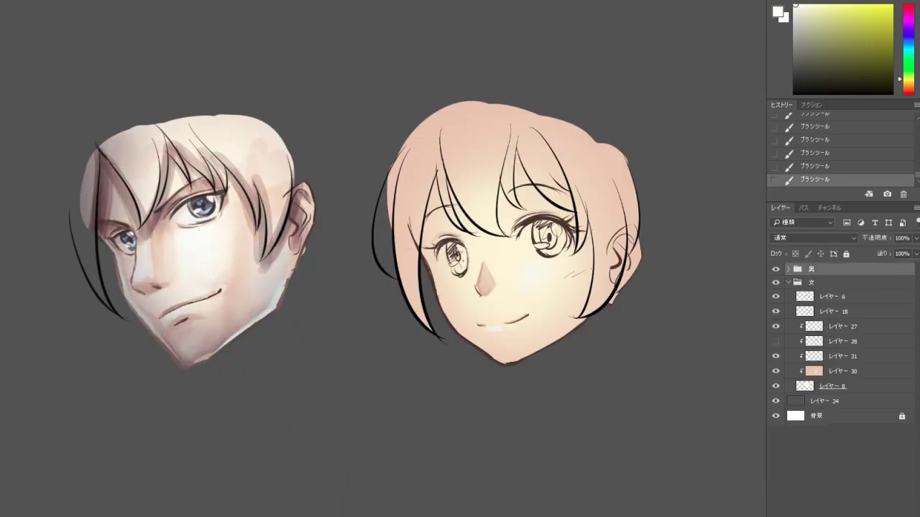
Check what レイヤー 30 and レイヤー 31 contribute to the female face by toggling their visibility, and select レイヤー 31.
{"action": "left_click", "coordinate": [775, 371]}
{"action": "left_click", "coordinate": [775, 370]}
{"action": "left_click", "coordinate": [775, 355]}
{"action": "left_click", "coordinate": [775, 356]}
{"action": "left_click", "coordinate": [838, 356]}
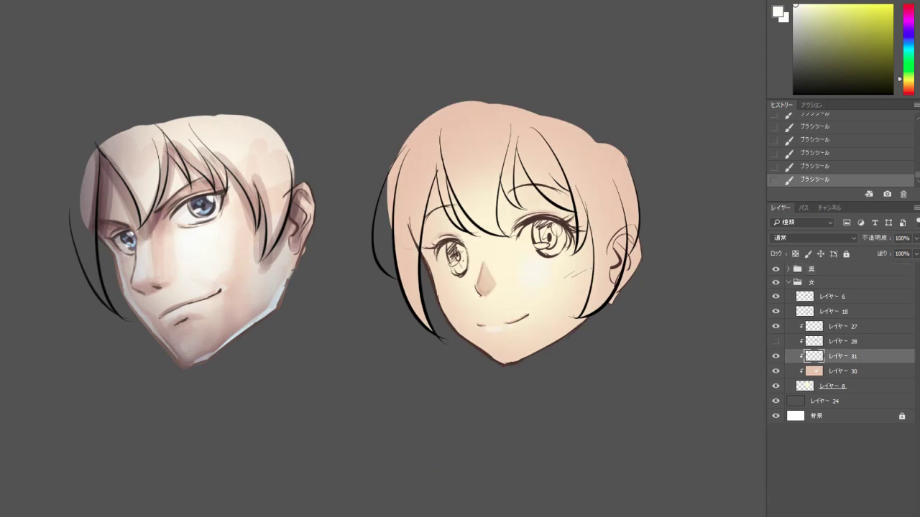
Sample the pale cream skin tone from the female face's forehead between the bangs.
{"action": "scroll", "coordinate": [342, 263], "scroll_direction": "up", "scroll_amount": 1}
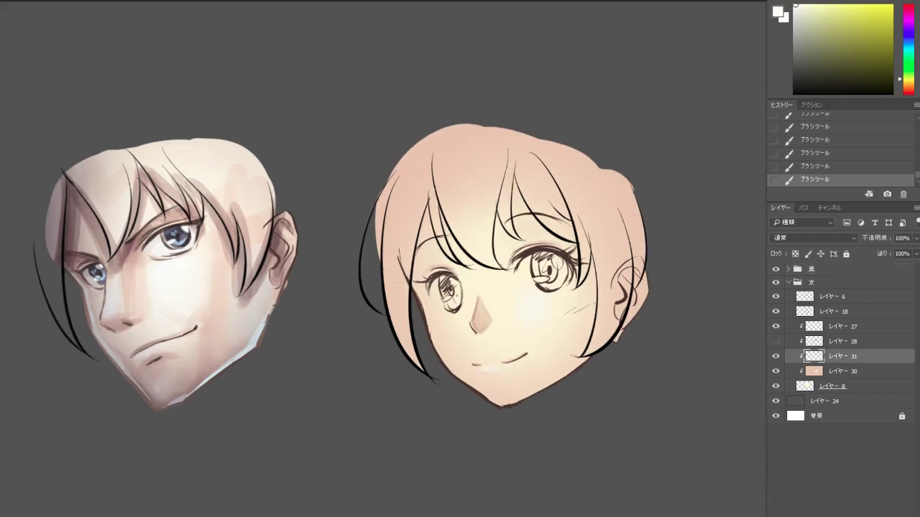
{"action": "scroll", "coordinate": [459, 287], "scroll_direction": "up", "scroll_amount": 1}
{"action": "scroll", "coordinate": [460, 287], "scroll_direction": "up", "scroll_amount": 1}
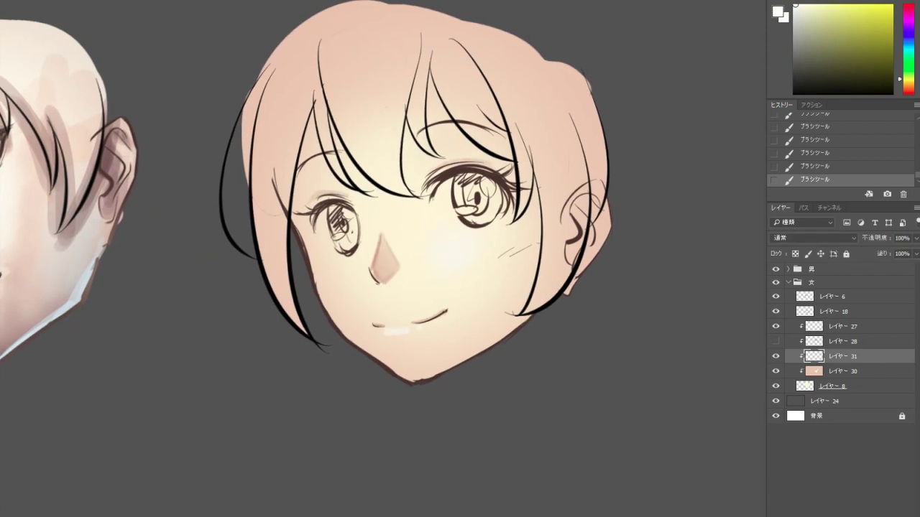
{"action": "right_click", "coordinate": [495, 129]}
{"action": "key", "text": "Escape"}
{"action": "left_click", "coordinate": [461, 83], "text": "alt"}
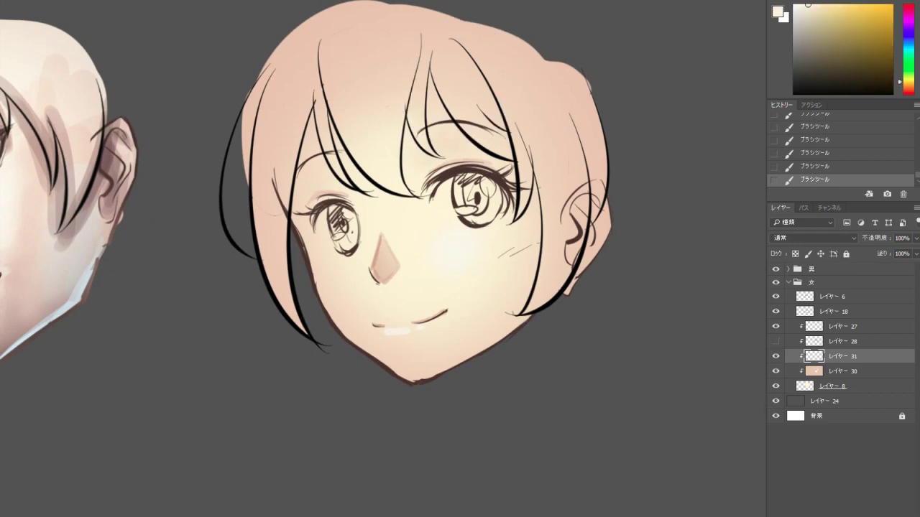
{"action": "scroll", "coordinate": [503, 280], "scroll_direction": "up", "scroll_amount": 2}
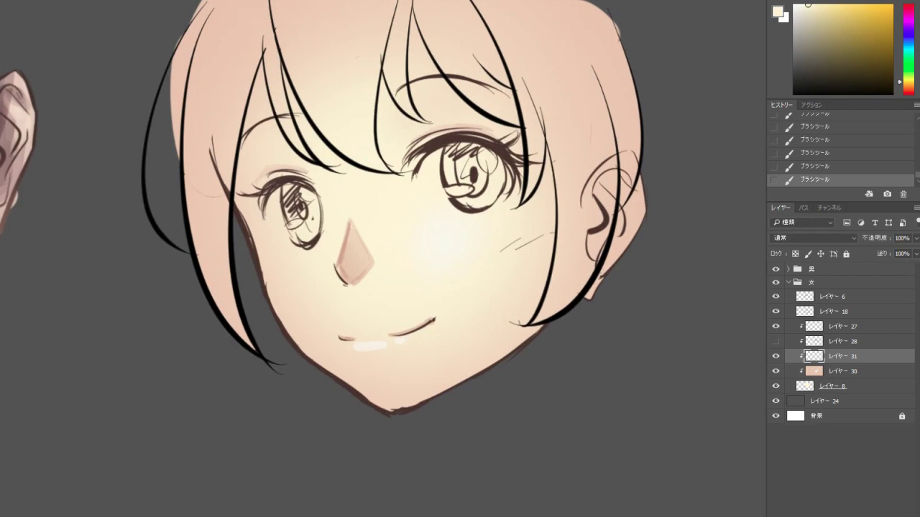
Check the hair shadows on レイヤー 28 and the shading on レイヤー 31 by toggling their visibility, undoing a clipping mask release.
{"action": "left_click", "coordinate": [775, 341]}
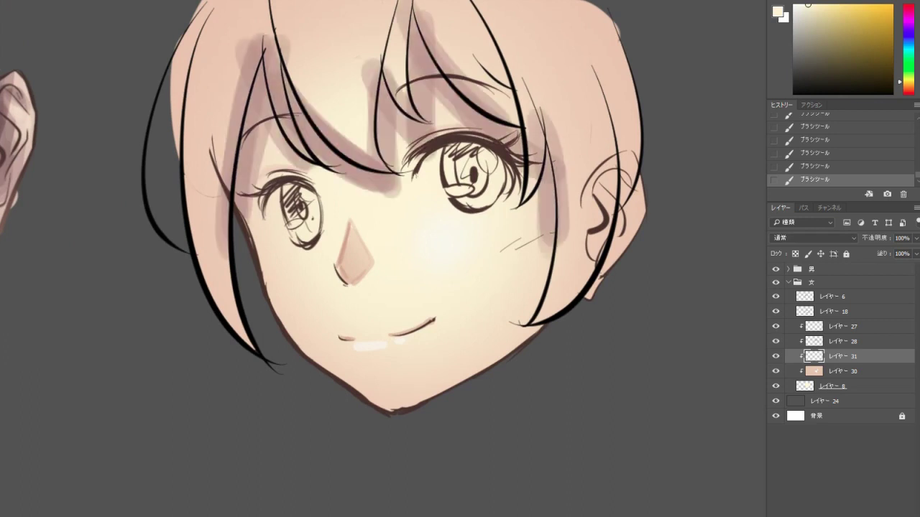
{"action": "left_click", "coordinate": [833, 341]}
{"action": "key", "text": "ctrl+alt+g"}
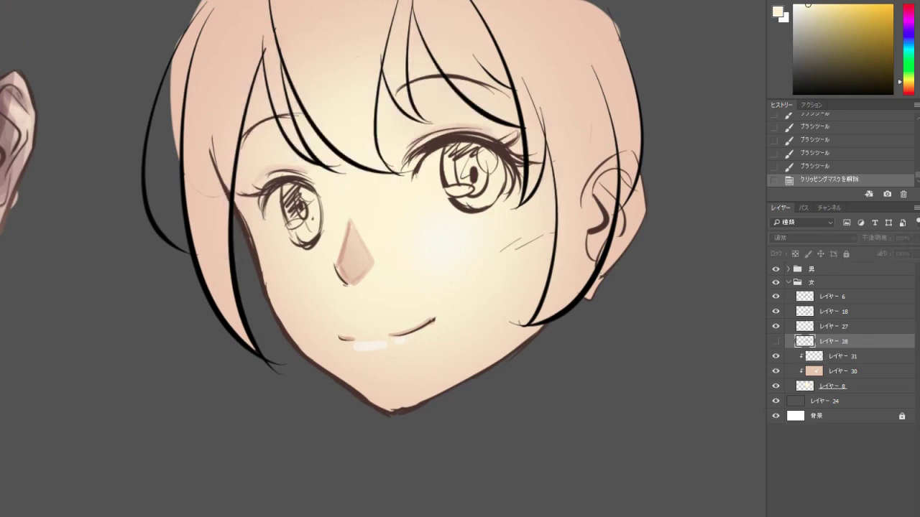
{"action": "key", "text": "ctrl+z"}
{"action": "left_click_drag", "start_coordinate": [775, 341], "coordinate": [776, 356]}
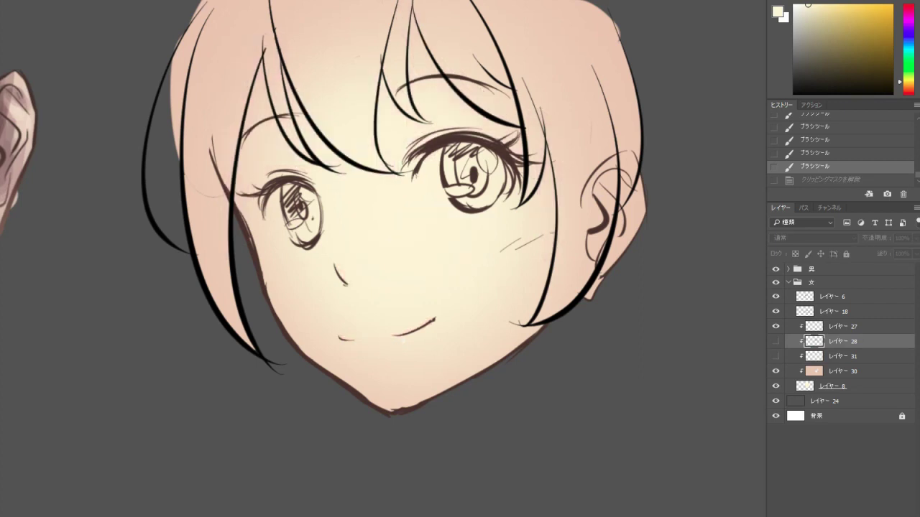
{"action": "left_click", "coordinate": [775, 356]}
Erase the triangular nose shadow on レイヤー 31 of the female face.
{"action": "left_click", "coordinate": [840, 356]}
{"action": "key", "text": "ctrl+plus"}
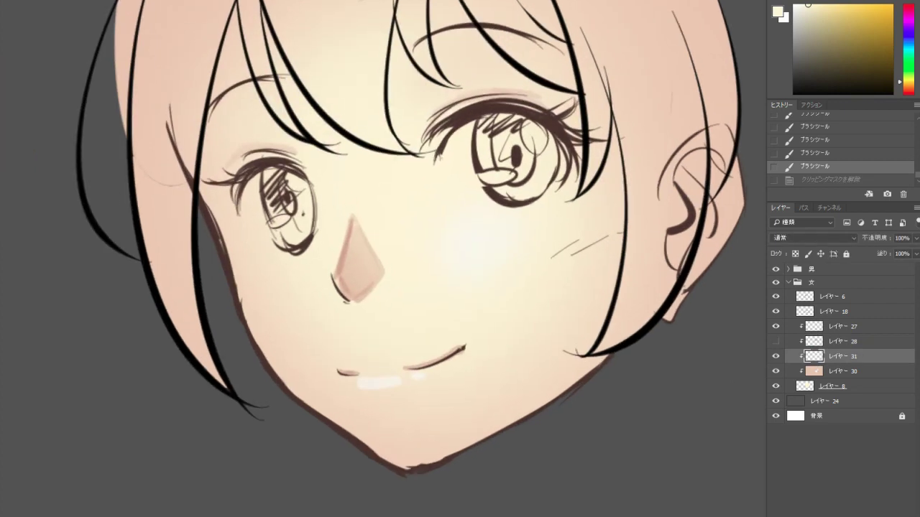
{"action": "key", "text": "e"}
{"action": "mouse_move", "coordinate": [346, 221]}
{"action": "left_mouse_down"}
{"action": "mouse_move", "coordinate": [381, 288]}
{"action": "mouse_move", "coordinate": [349, 248]}
{"action": "mouse_move", "coordinate": [343, 286]}
{"action": "mouse_move", "coordinate": [355, 298]}
{"action": "left_mouse_up"}
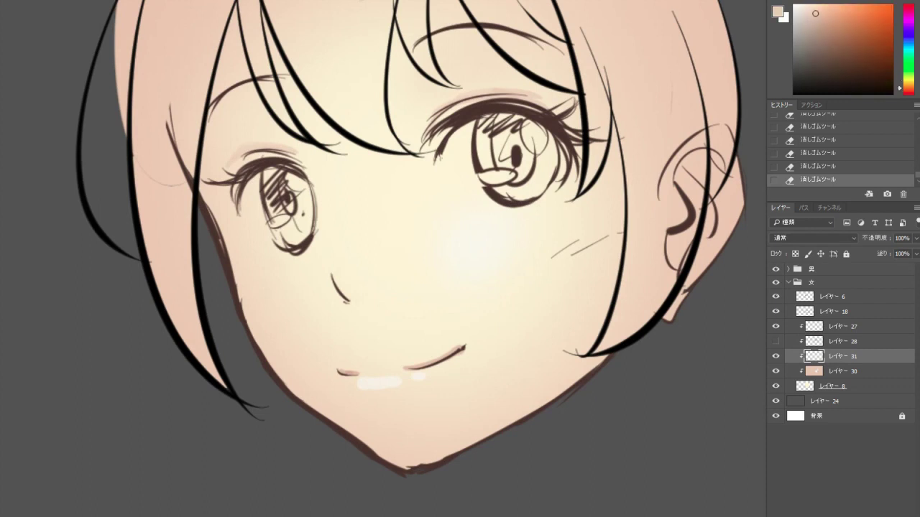
Undo the test brush stroke and paint a soft, round pinkish shade beside the female face's nose line on レイヤー 31.
{"action": "key", "text": "ctrl+z"}
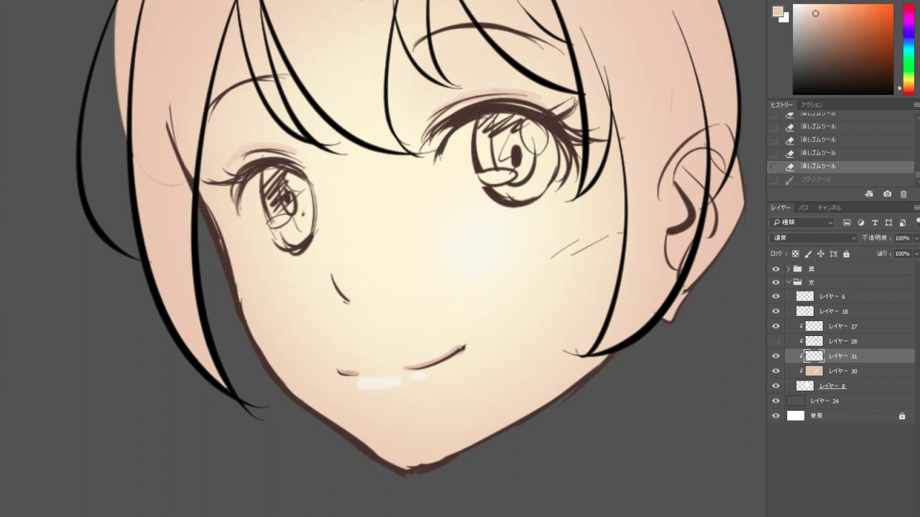
{"action": "left_click_drag", "start_coordinate": [351, 260], "coordinate": [355, 279]}
{"action": "left_click_drag", "start_coordinate": [350, 263], "coordinate": [355, 279]}
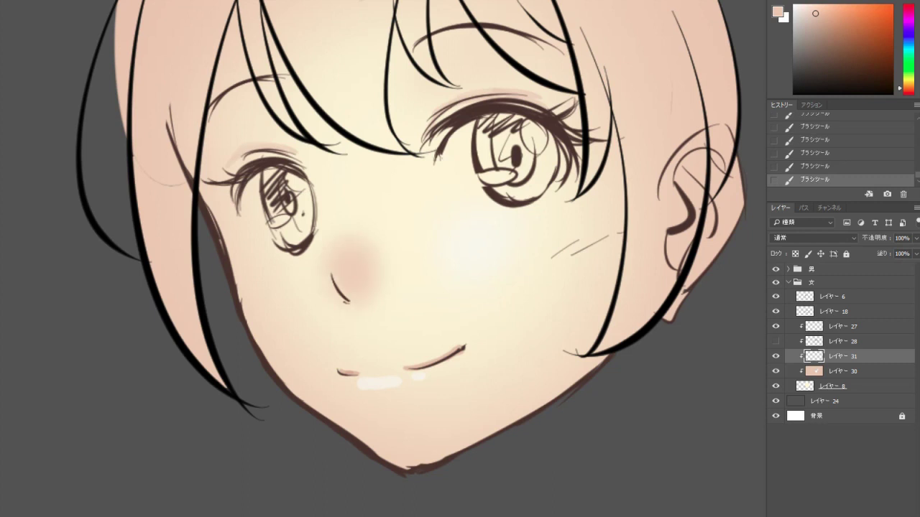
Erase a small round highlight at the nose tip out of the soft pinkish nose shade.
{"action": "scroll", "coordinate": [383, 259], "scroll_direction": "up", "scroll_amount": 2}
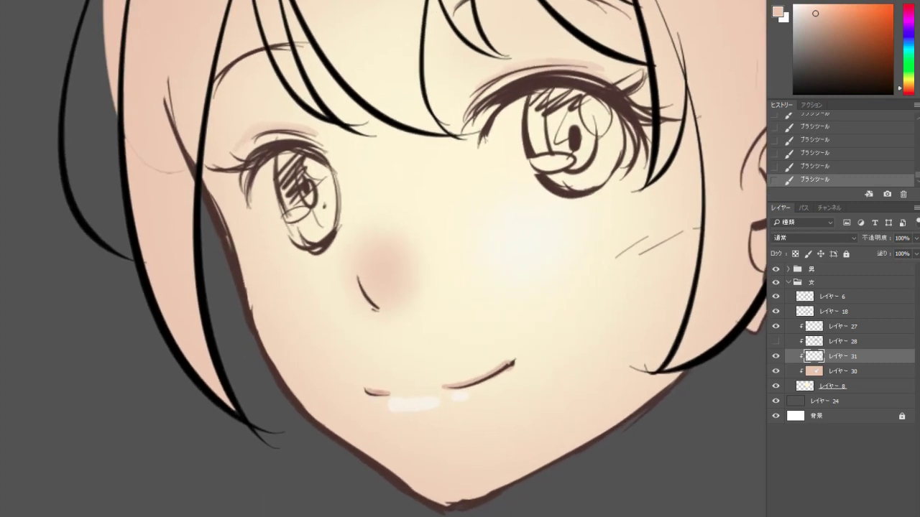
{"action": "right_click", "coordinate": [441, 153]}
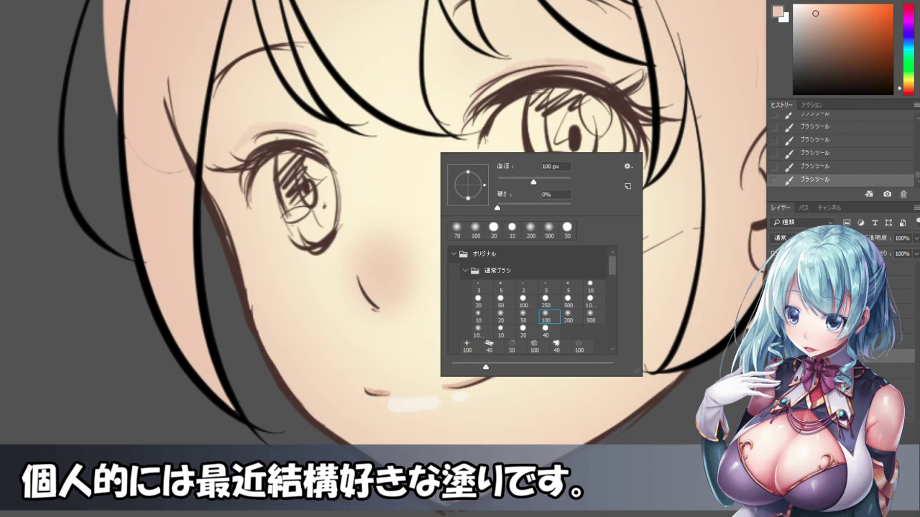
{"action": "key", "text": "Escape"}
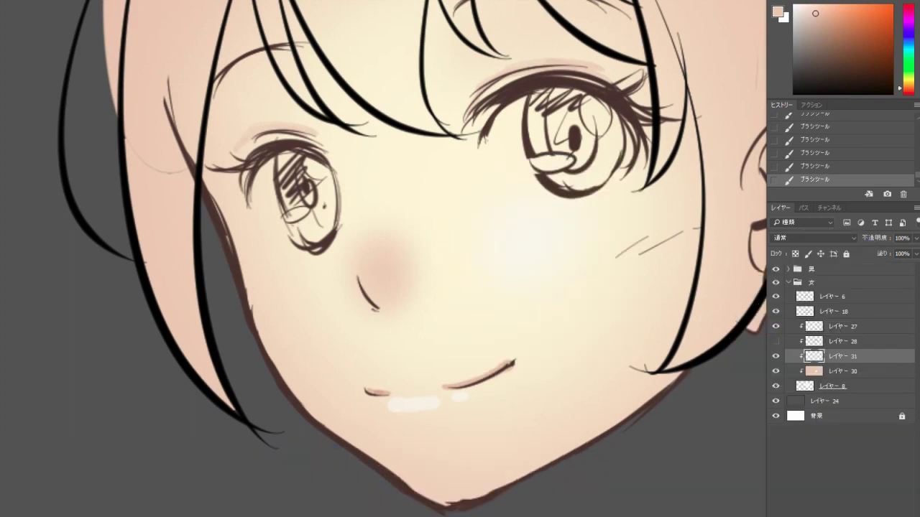
{"action": "key", "text": "e"}
{"action": "left_click", "coordinate": [372, 271]}
{"action": "left_click", "coordinate": [372, 270]}
{"action": "left_click", "coordinate": [372, 270]}
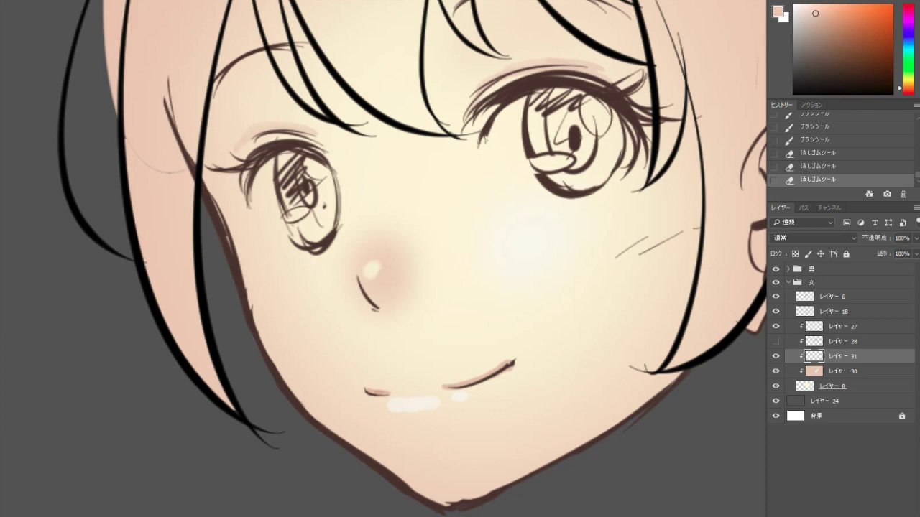
{"action": "left_click", "coordinate": [371, 270]}
{"action": "left_click", "coordinate": [371, 270]}
{"action": "left_click", "coordinate": [372, 270]}
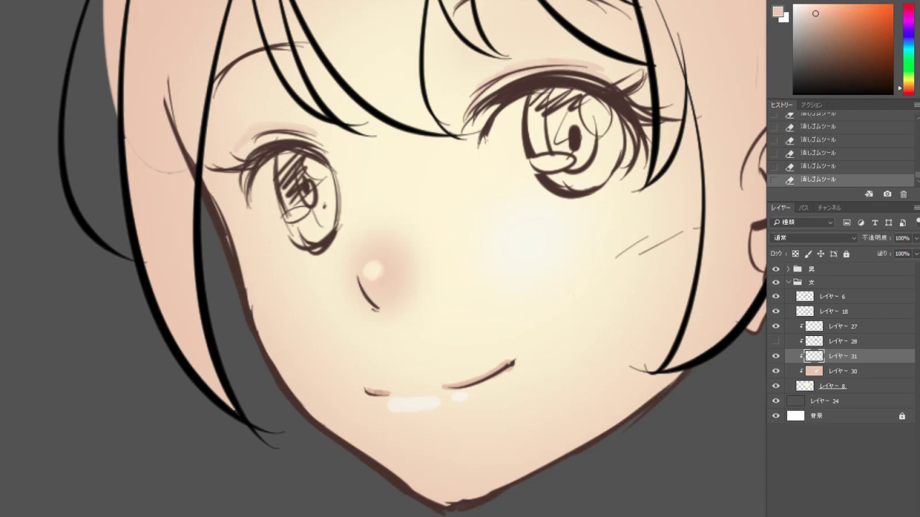
{"action": "right_click", "coordinate": [410, 191]}
{"action": "key", "text": "Escape"}
Compare the reworked female nose with the male face, collapse the 女 layer group and return to the male face.
{"action": "key", "text": "ctrl+minus"}
{"action": "key", "text": "ctrl+minus"}
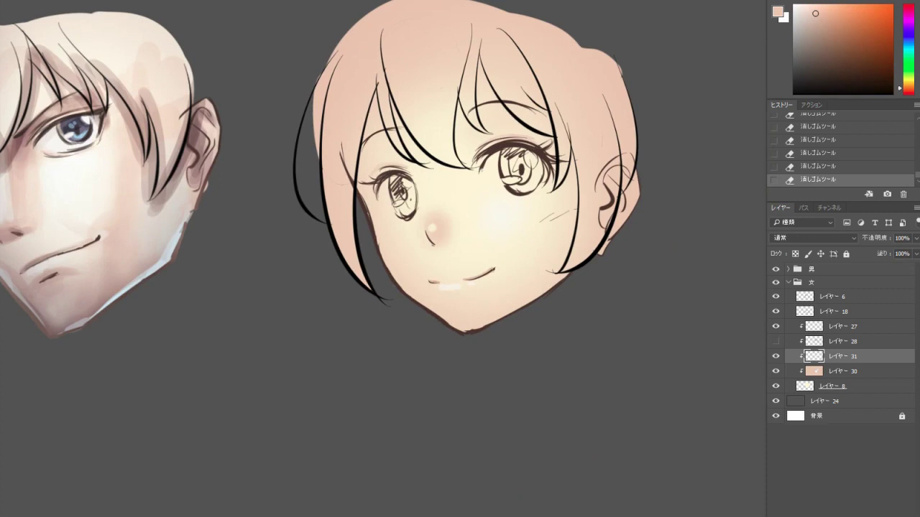
{"action": "scroll", "coordinate": [380, 173], "scroll_direction": "left", "scroll_amount": 2}
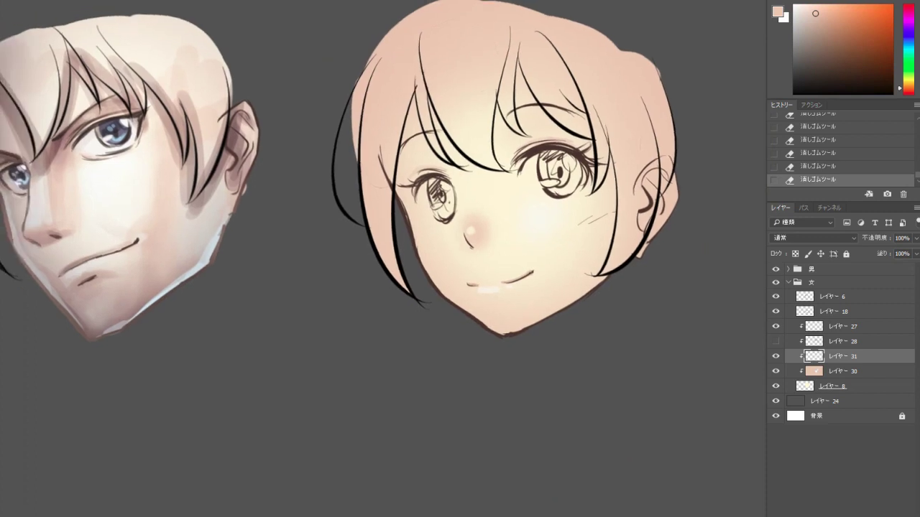
{"action": "key", "text": "ctrl+plus"}
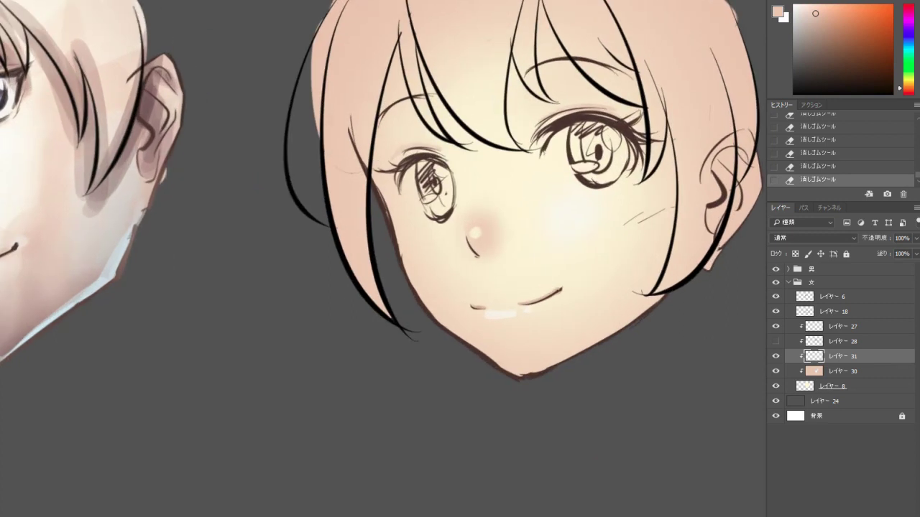
{"action": "scroll", "coordinate": [381, 216], "scroll_direction": "left", "scroll_amount": 10}
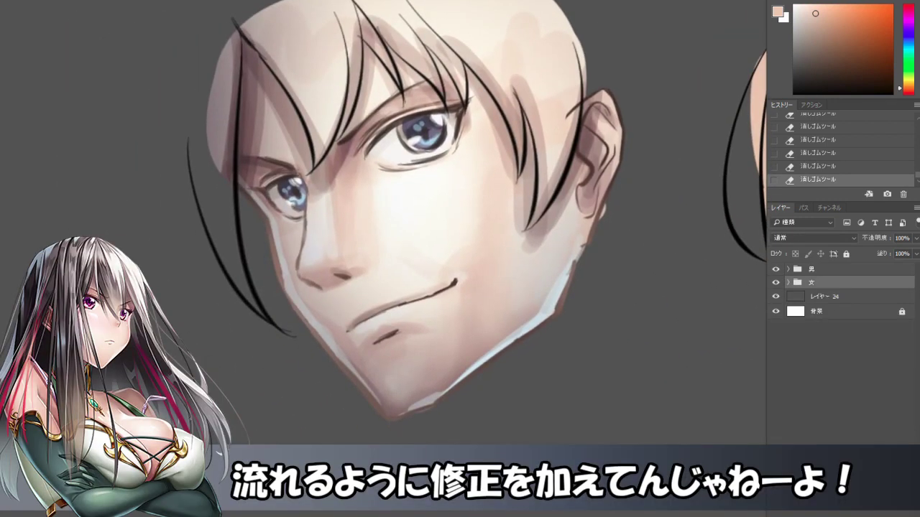
Expand the 男 layer group and add a new clipped layer directly above レイヤー 29.
{"action": "left_click_drag", "start_coordinate": [775, 343], "coordinate": [775, 373]}
{"action": "left_click", "coordinate": [834, 388]}
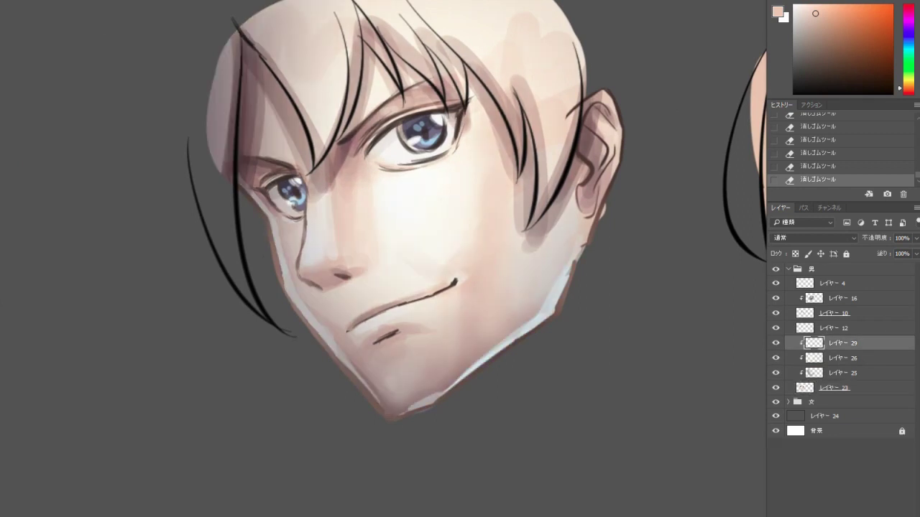
{"action": "key", "text": "ctrl+shift+alt+n"}
{"action": "key", "text": "ctrl+alt+g"}
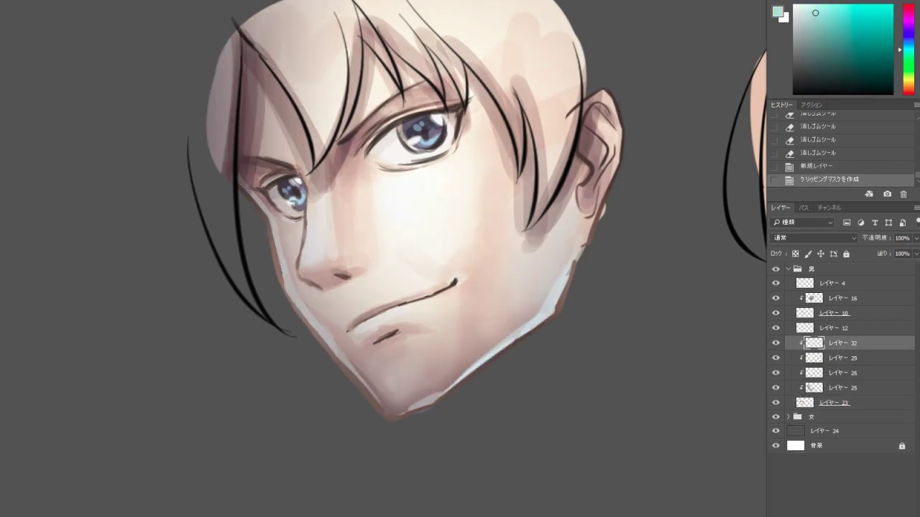
Paint pale bluish-white rim light along the male face's nose bridge and cheek outline with a smaller soft brush on レイヤー 32.
{"action": "right_click", "coordinate": [366, 162]}
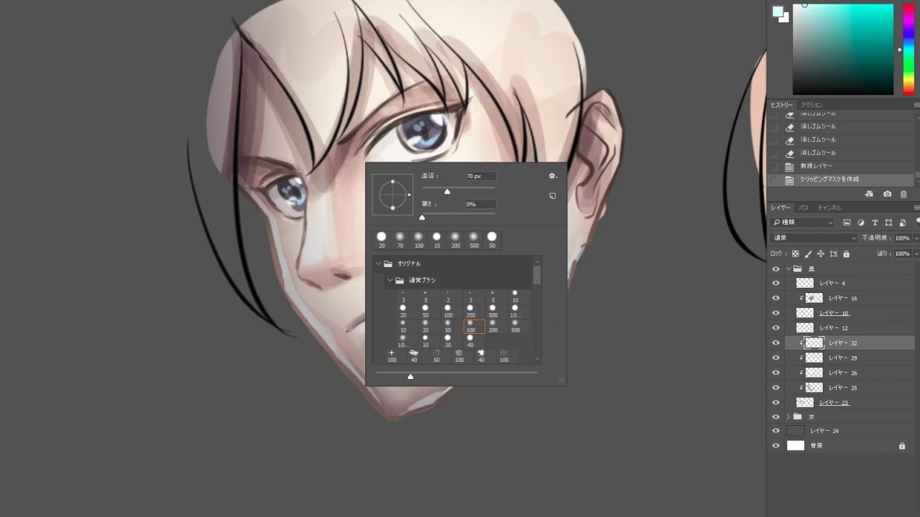
{"action": "left_click", "coordinate": [425, 339]}
{"action": "key", "text": "Return"}
{"action": "left_click_drag", "start_coordinate": [310, 181], "coordinate": [304, 260]}
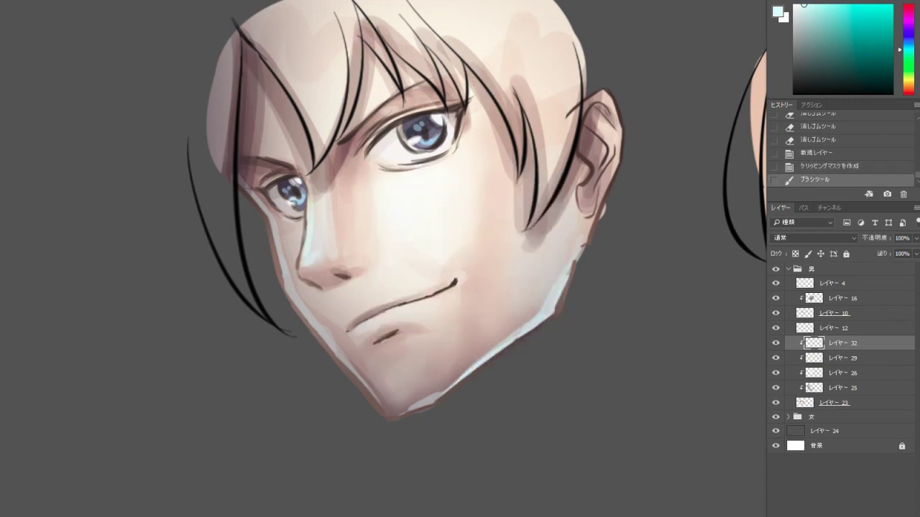
{"action": "left_click_drag", "start_coordinate": [277, 234], "coordinate": [295, 298]}
{"action": "scroll", "coordinate": [412, 343], "scroll_direction": "down", "scroll_amount": 1}
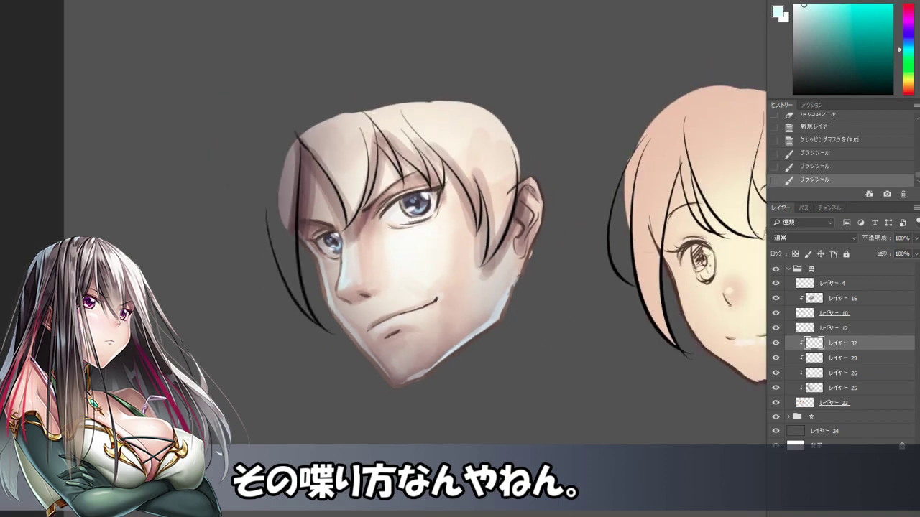
Collapse the 男 group, expand the 女 group and add a new clipped layer directly above レイヤー 28.
{"action": "left_click", "coordinate": [789, 269]}
{"action": "left_click", "coordinate": [789, 282]}
{"action": "left_click_drag", "start_coordinate": [460, 259], "coordinate": [211, 222]}
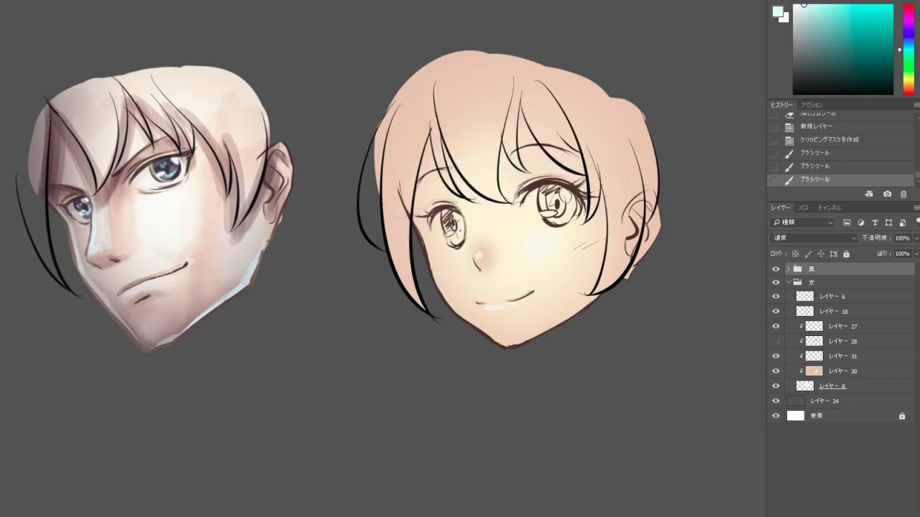
{"action": "left_click_drag", "start_coordinate": [459, 259], "coordinate": [388, 260]}
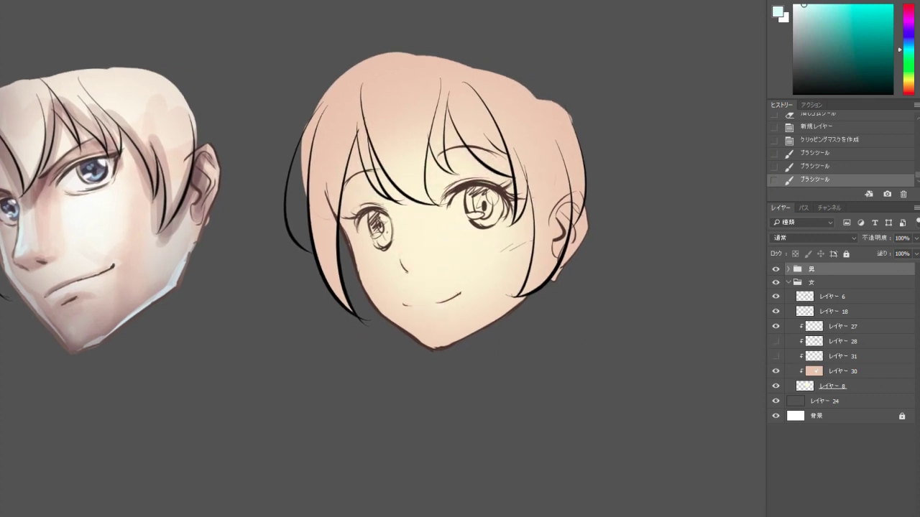
{"action": "left_click", "coordinate": [844, 355]}
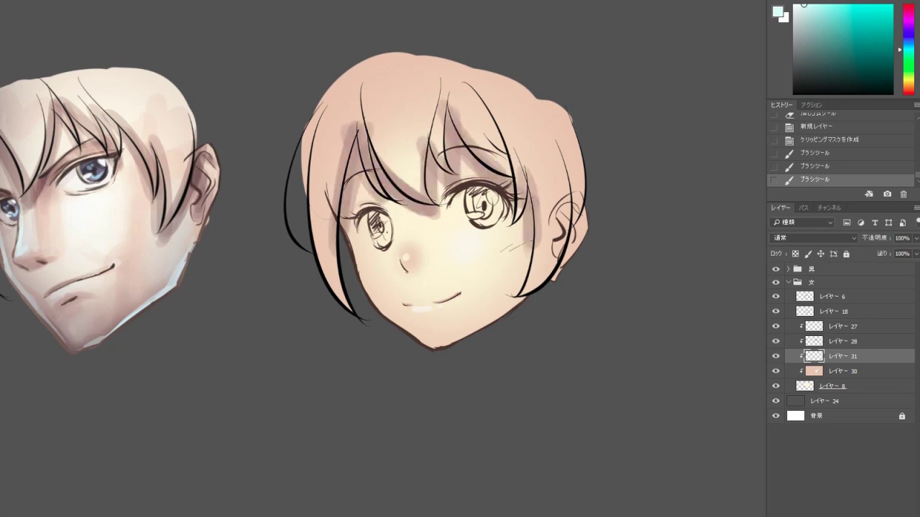
{"action": "key", "text": "ctrl+shift+alt+n"}
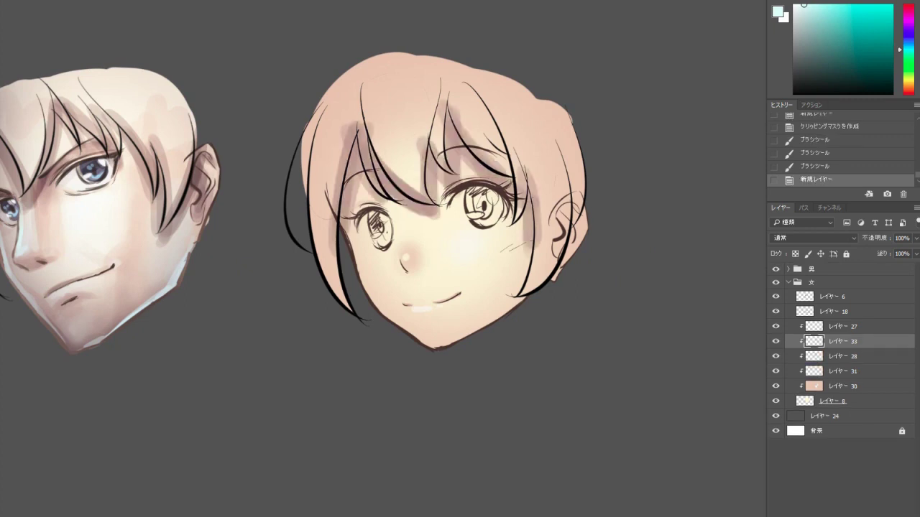
Paint a thin whitish rim light along the female face's outer cheek and jaw outline on レイヤー 33.
{"action": "key", "text": "ctrl+plus"}
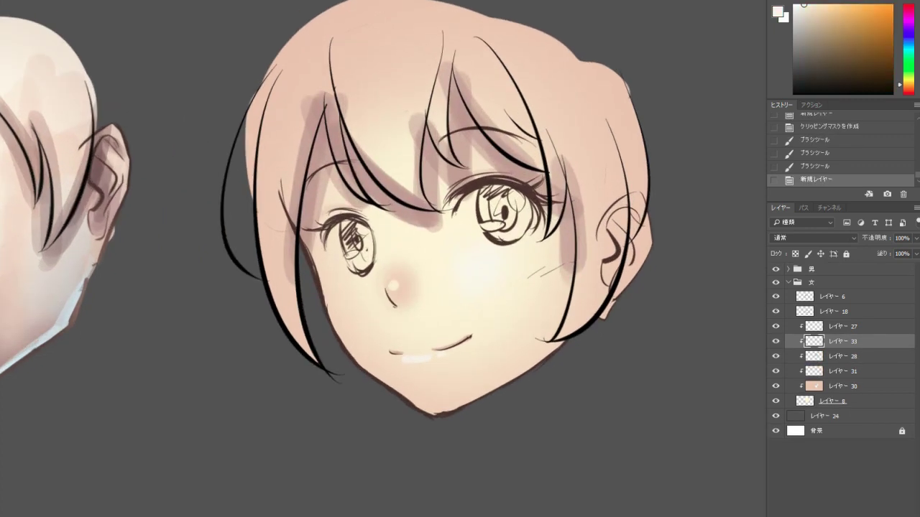
{"action": "left_click_drag", "start_coordinate": [323, 291], "coordinate": [336, 329]}
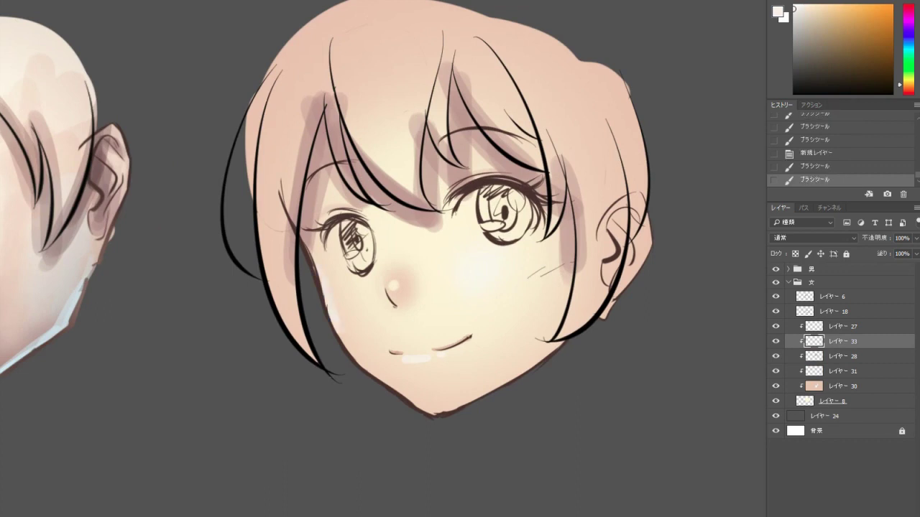
{"action": "left_click_drag", "start_coordinate": [357, 361], "coordinate": [368, 370]}
{"action": "left_click_drag", "start_coordinate": [338, 332], "coordinate": [356, 359]}
{"action": "left_click_drag", "start_coordinate": [327, 301], "coordinate": [334, 323]}
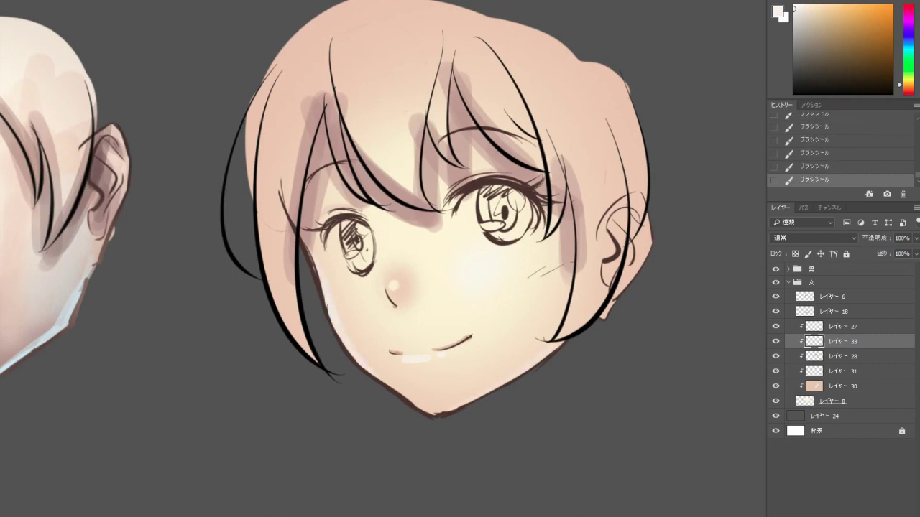
{"action": "key", "text": "ctrl+0"}
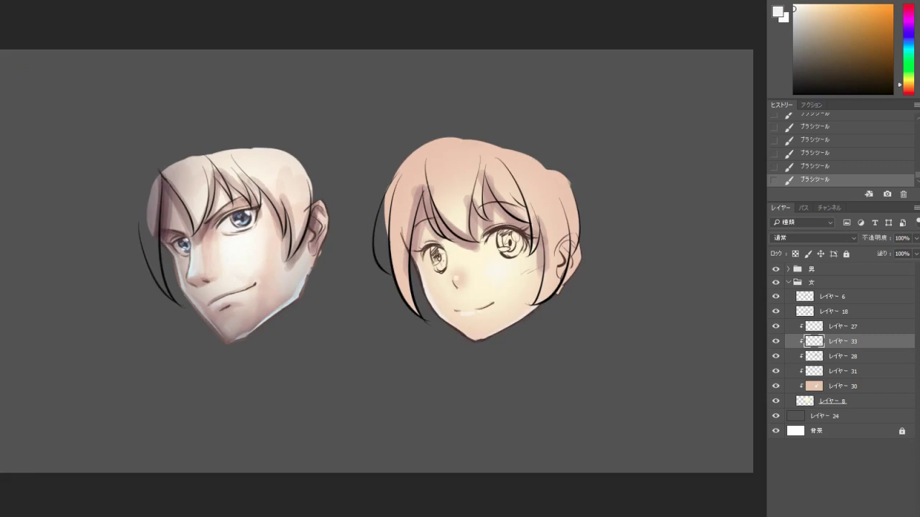
Add a new clipped layer above レイヤー 33 and fill the female face's larger iris with dark brown.
{"action": "scroll", "coordinate": [488, 268], "scroll_direction": "up", "scroll_amount": 2}
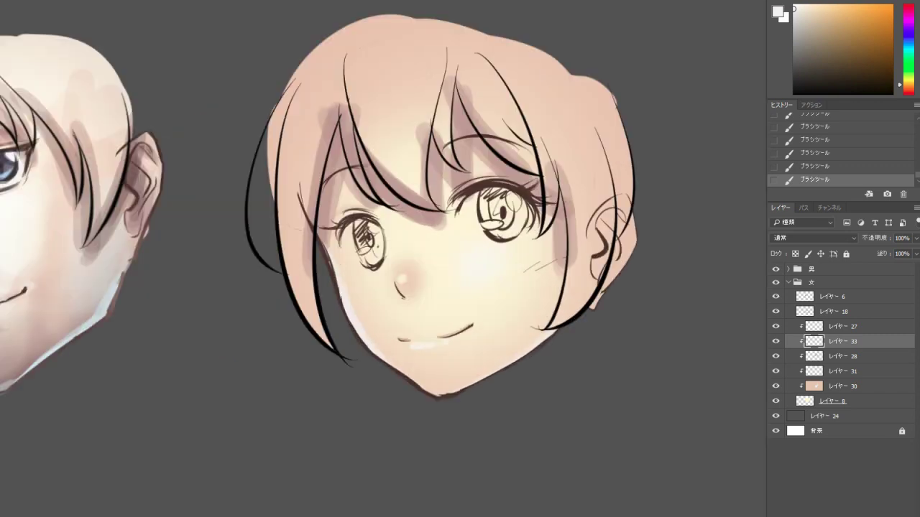
{"action": "key", "text": "ctrl+shift+alt+n"}
{"action": "scroll", "coordinate": [503, 151], "scroll_direction": "up", "scroll_amount": 1}
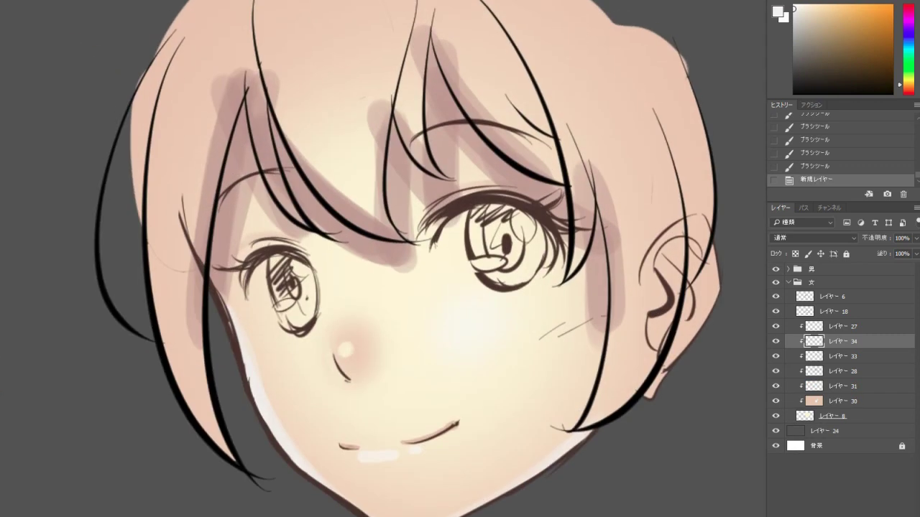
{"action": "left_click", "coordinate": [827, 89]}
{"action": "mouse_move", "coordinate": [479, 209]}
{"action": "left_mouse_down"}
{"action": "mouse_move", "coordinate": [485, 248]}
{"action": "mouse_move", "coordinate": [476, 237]}
{"action": "left_mouse_up"}
{"action": "mouse_move", "coordinate": [496, 215]}
{"action": "left_mouse_down"}
{"action": "mouse_move", "coordinate": [521, 251]}
{"action": "mouse_move", "coordinate": [512, 260]}
{"action": "left_mouse_up"}
{"action": "left_click", "coordinate": [859, 77]}
{"action": "mouse_move", "coordinate": [476, 209]}
{"action": "left_mouse_down"}
{"action": "mouse_move", "coordinate": [521, 273]}
{"action": "mouse_move", "coordinate": [518, 251]}
{"action": "mouse_move", "coordinate": [506, 280]}
{"action": "left_mouse_up"}
{"action": "mouse_move", "coordinate": [528, 223]}
{"action": "left_mouse_down"}
{"action": "mouse_move", "coordinate": [542, 263]}
{"action": "mouse_move", "coordinate": [517, 277]}
{"action": "left_mouse_up"}
{"action": "mouse_move", "coordinate": [503, 215]}
{"action": "left_mouse_down"}
{"action": "mouse_move", "coordinate": [525, 262]}
{"action": "mouse_move", "coordinate": [482, 280]}
{"action": "mouse_move", "coordinate": [512, 264]}
{"action": "left_mouse_up"}
{"action": "mouse_move", "coordinate": [500, 205]}
{"action": "left_mouse_down"}
{"action": "mouse_move", "coordinate": [473, 251]}
{"action": "mouse_move", "coordinate": [514, 264]}
{"action": "left_mouse_up"}
Fill the iris of the female face's smaller, far eye with the same dark brown.
{"action": "mouse_move", "coordinate": [281, 258]}
{"action": "left_mouse_down"}
{"action": "mouse_move", "coordinate": [287, 309]}
{"action": "mouse_move", "coordinate": [305, 310]}
{"action": "left_mouse_up"}
{"action": "mouse_move", "coordinate": [274, 263]}
{"action": "left_mouse_down"}
{"action": "mouse_move", "coordinate": [302, 322]}
{"action": "mouse_move", "coordinate": [294, 317]}
{"action": "mouse_move", "coordinate": [308, 325]}
{"action": "left_mouse_up"}
{"action": "left_click_drag", "start_coordinate": [308, 258], "coordinate": [316, 320]}
{"action": "mouse_move", "coordinate": [270, 259]}
{"action": "left_mouse_down"}
{"action": "mouse_move", "coordinate": [290, 324]}
{"action": "mouse_move", "coordinate": [301, 324]}
{"action": "left_mouse_up"}
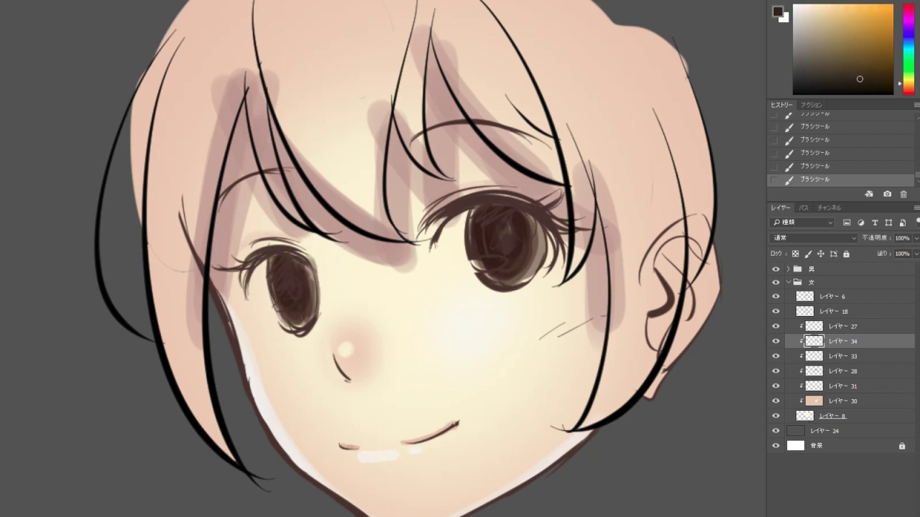
Paint small pale cream highlights in the upper part of both female irises, checking them with undo and redo.
{"action": "left_click_drag", "start_coordinate": [518, 214], "coordinate": [529, 236]}
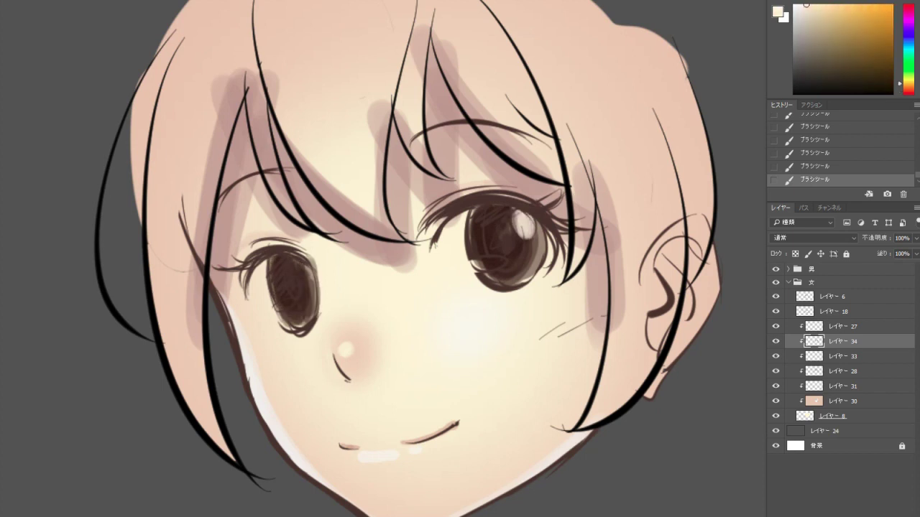
{"action": "left_click_drag", "start_coordinate": [294, 261], "coordinate": [305, 276]}
{"action": "left_click_drag", "start_coordinate": [500, 231], "coordinate": [501, 243]}
{"action": "key", "text": "ctrl+z"}
{"action": "key", "text": "ctrl+z"}
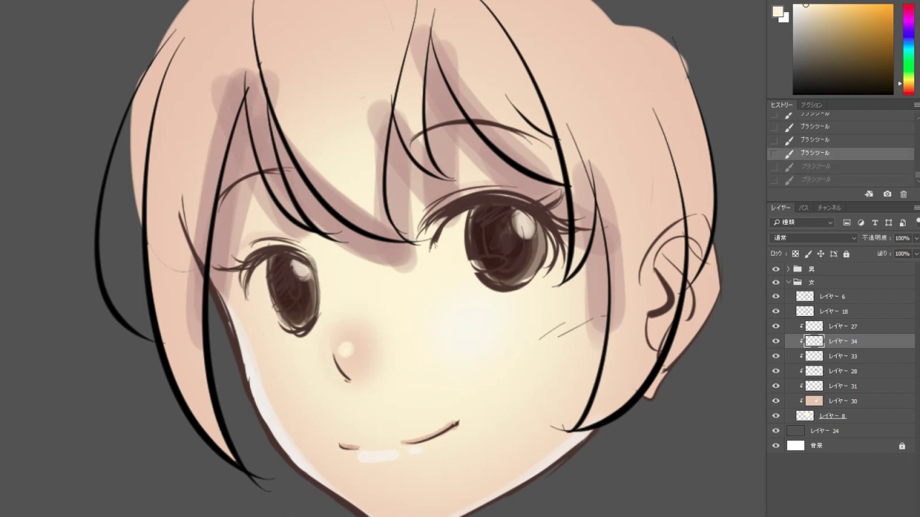
{"action": "key", "text": "ctrl+shift+z"}
{"action": "key", "text": "ctrl+shift+z"}
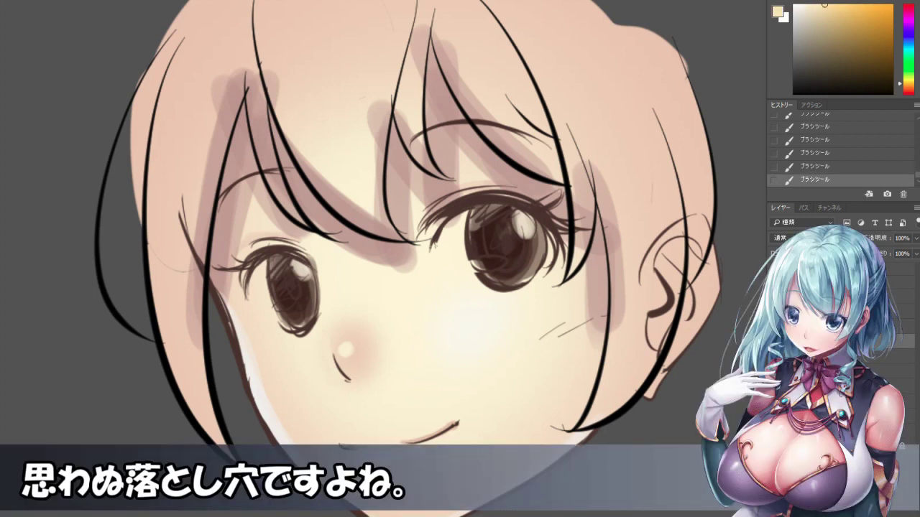
Paint light yellowish-brown reflections in the lower part of both female irises and review them beside the male face.
{"action": "left_click_drag", "start_coordinate": [288, 296], "coordinate": [306, 316]}
{"action": "left_click_drag", "start_coordinate": [475, 268], "coordinate": [533, 253]}
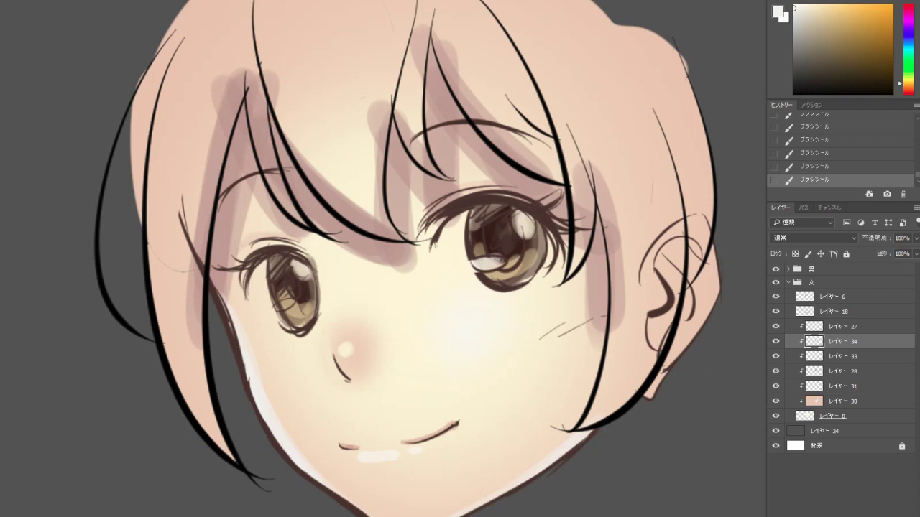
{"action": "key", "text": "ctrl+minus"}
{"action": "key", "text": "ctrl+minus"}
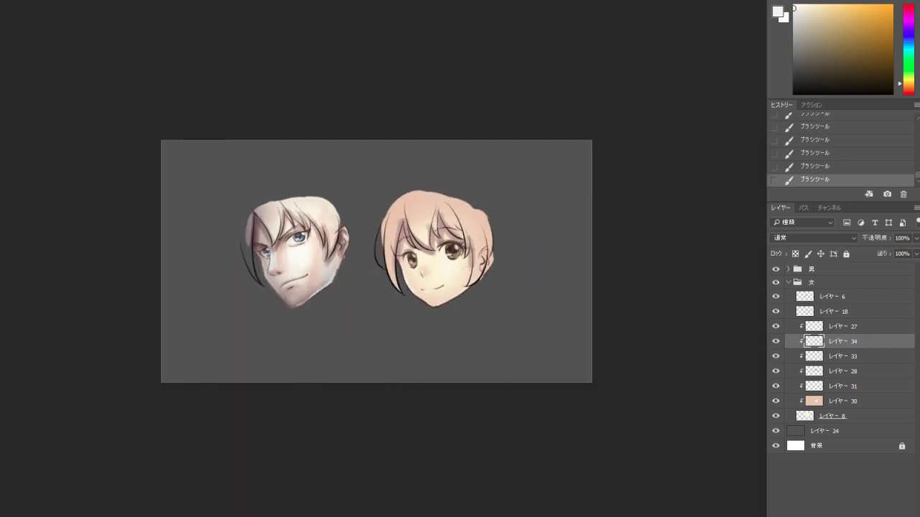
{"action": "key", "text": "ctrl+1"}
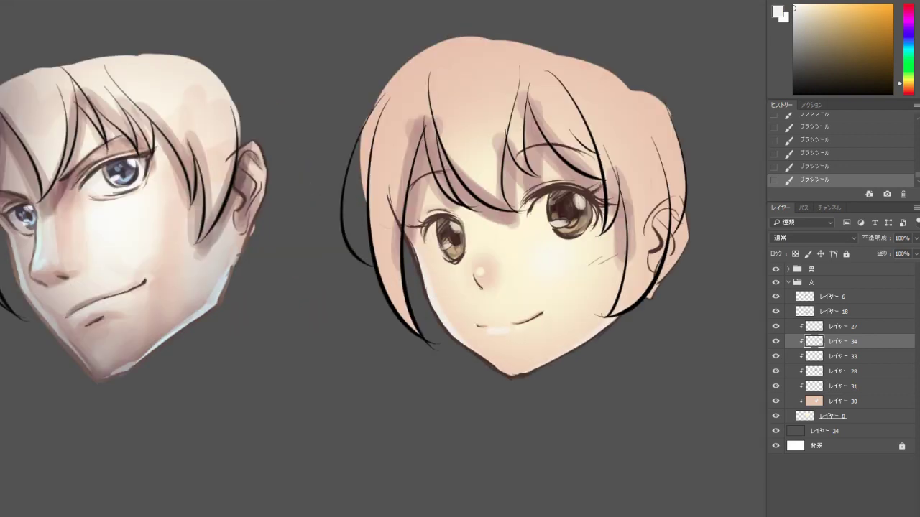
Check the rim light of レイヤー 33, add a clipped layer directly above it and paint the whites of both female eyes.
{"action": "left_click", "coordinate": [775, 356]}
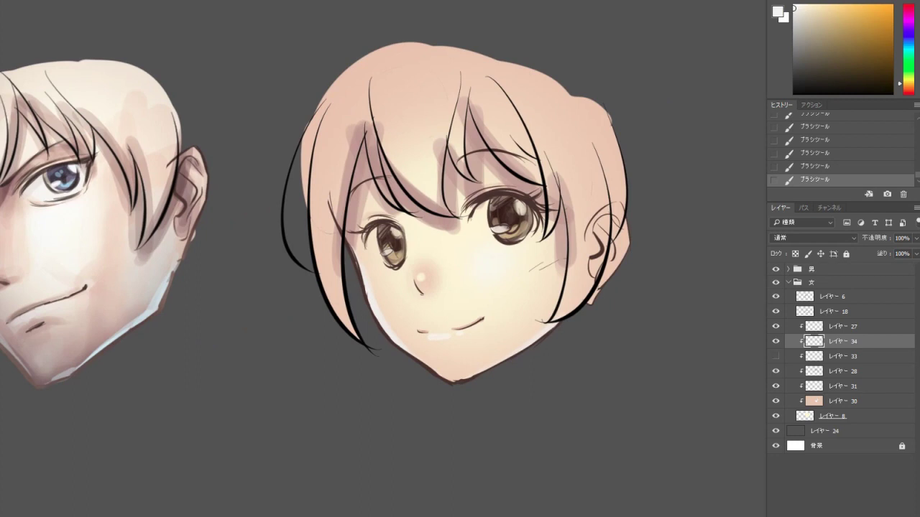
{"action": "left_click", "coordinate": [775, 356]}
{"action": "left_click", "coordinate": [844, 355]}
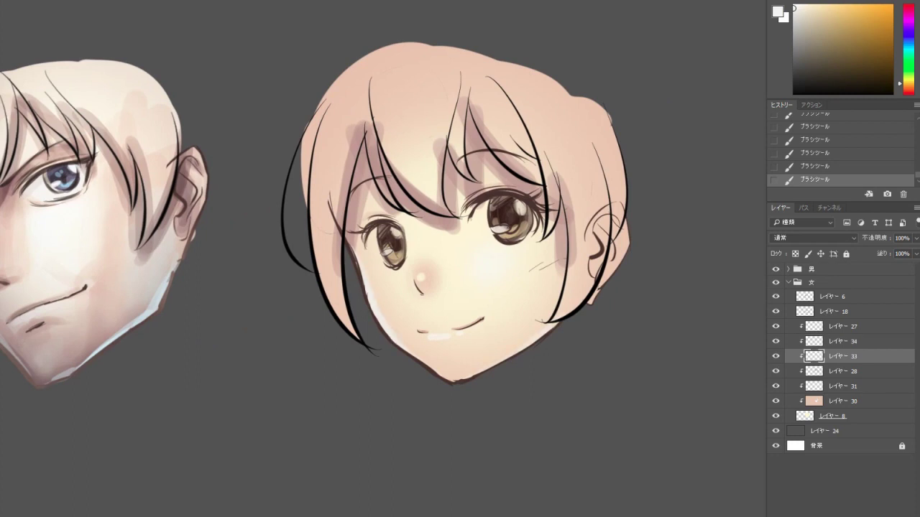
{"action": "key", "text": "ctrl+shift+alt+n"}
{"action": "scroll", "coordinate": [467, 253], "scroll_direction": "up", "scroll_amount": 1}
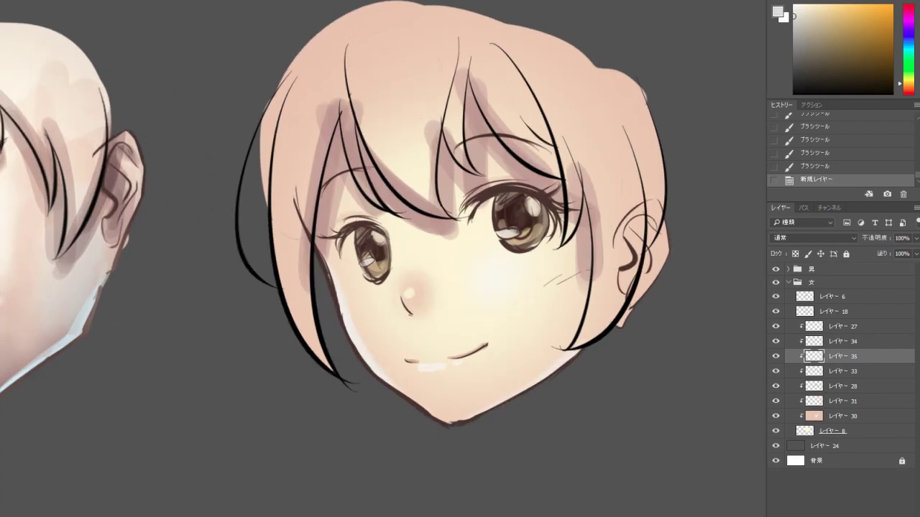
{"action": "left_click", "coordinate": [486, 224]}
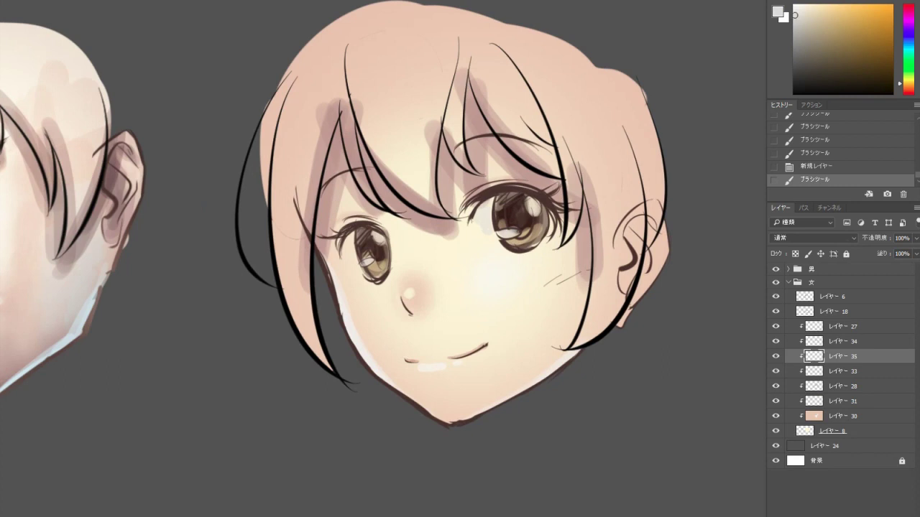
{"action": "key", "text": "x"}
{"action": "left_click", "coordinate": [485, 221]}
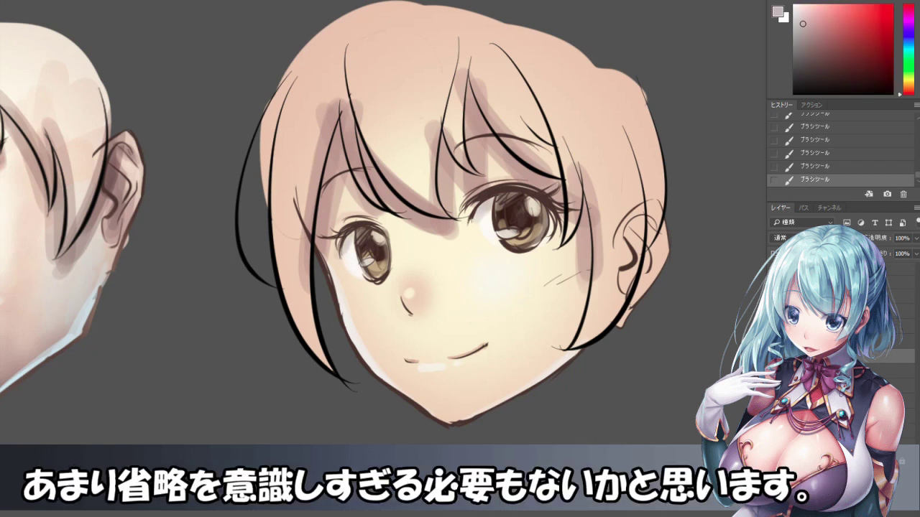
Shade softly above and below both female eyes with a sampled muted brown and add a white touch beneath the larger eye.
{"action": "scroll", "coordinate": [431, 245], "scroll_direction": "up", "scroll_amount": 2}
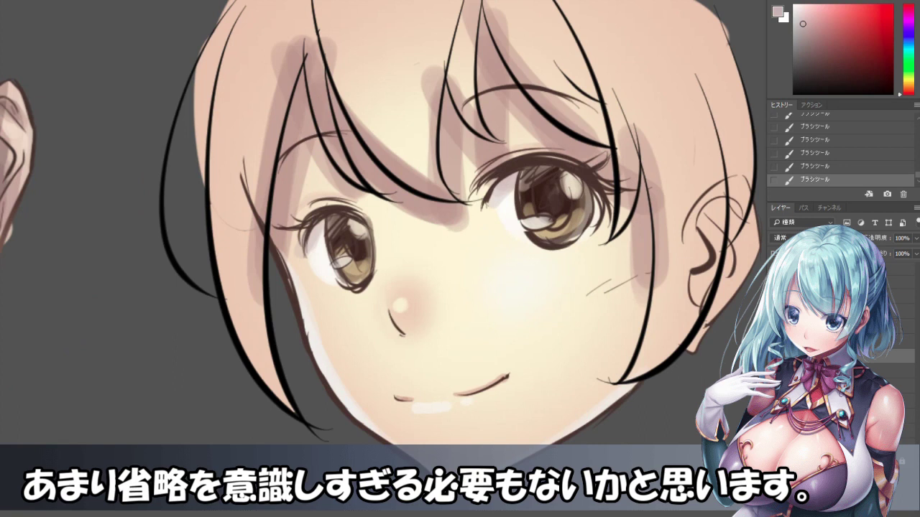
{"action": "scroll", "coordinate": [661, 208], "scroll_direction": "up", "scroll_amount": 1}
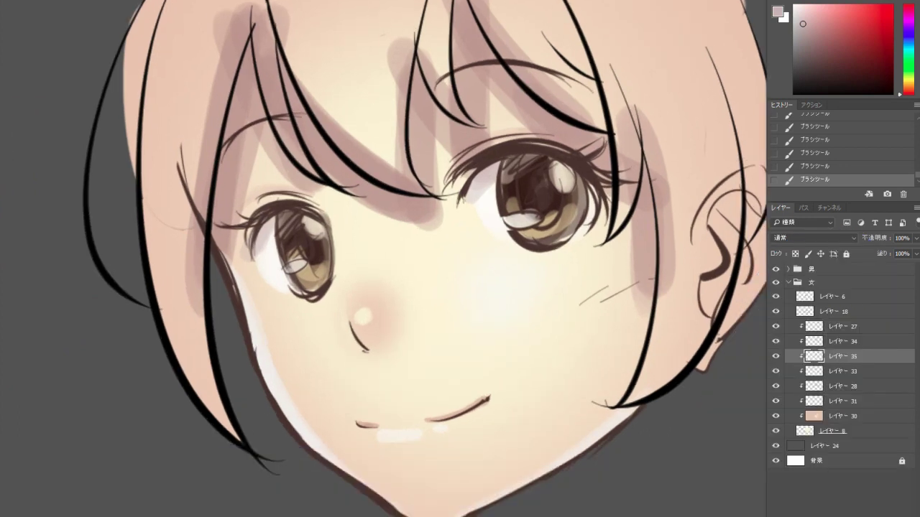
{"action": "left_click", "coordinate": [503, 155], "text": "alt"}
{"action": "mouse_move", "coordinate": [449, 165]}
{"action": "left_mouse_down"}
{"action": "mouse_move", "coordinate": [510, 136]}
{"action": "mouse_move", "coordinate": [561, 133]}
{"action": "left_mouse_up"}
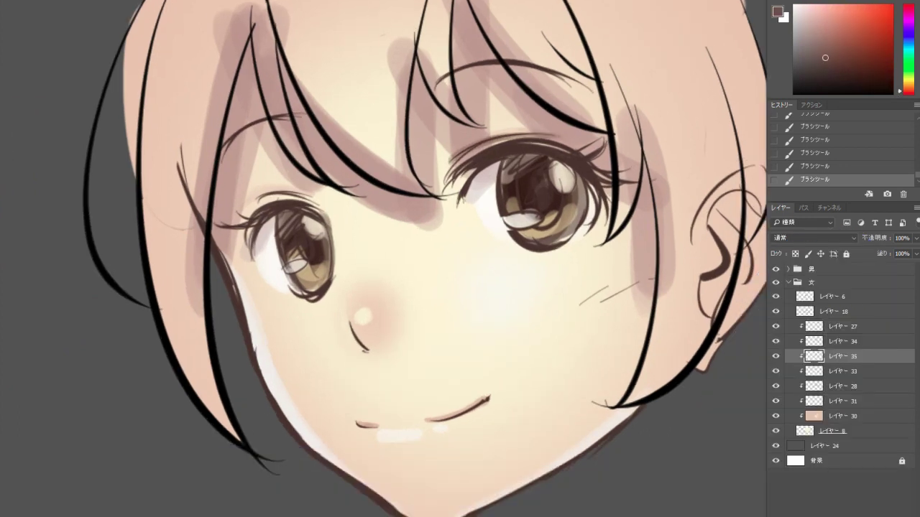
{"action": "left_click_drag", "start_coordinate": [232, 217], "coordinate": [309, 194]}
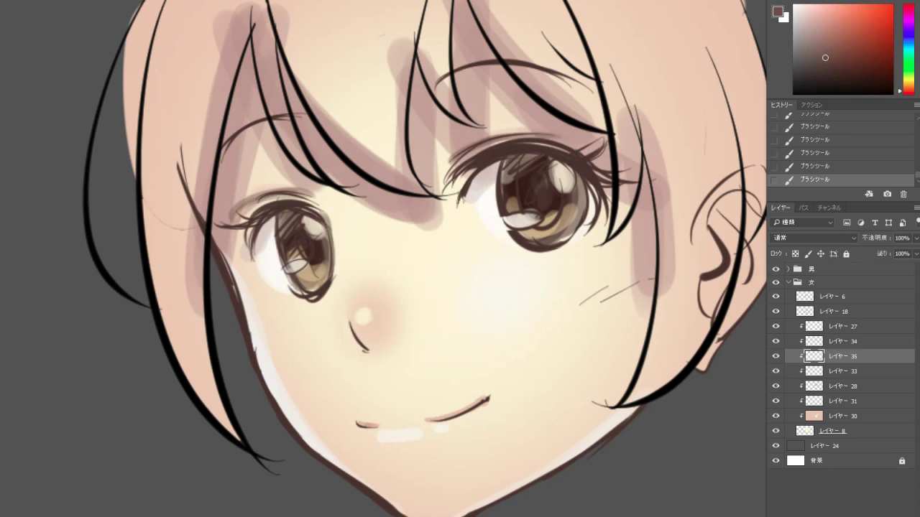
{"action": "left_click_drag", "start_coordinate": [481, 145], "coordinate": [569, 135]}
{"action": "left_click_drag", "start_coordinate": [541, 257], "coordinate": [579, 249]}
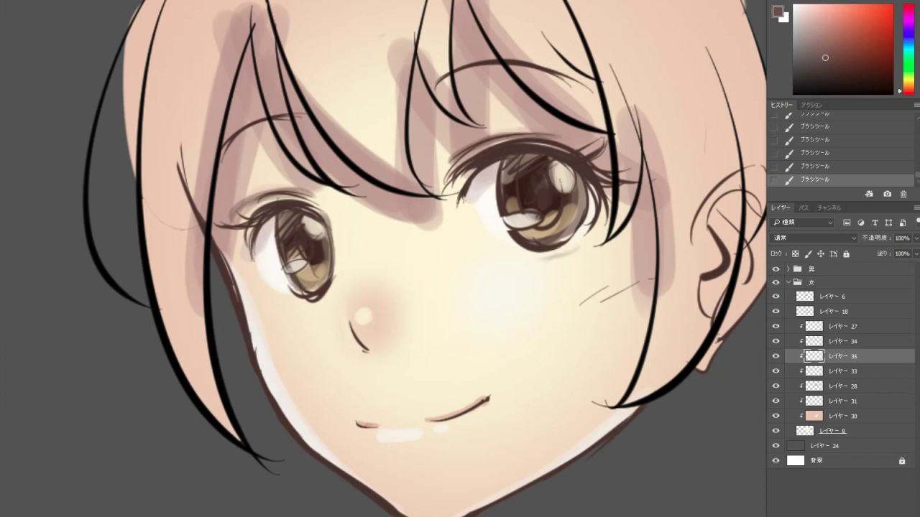
{"action": "left_click_drag", "start_coordinate": [280, 298], "coordinate": [298, 304]}
{"action": "key", "text": "x"}
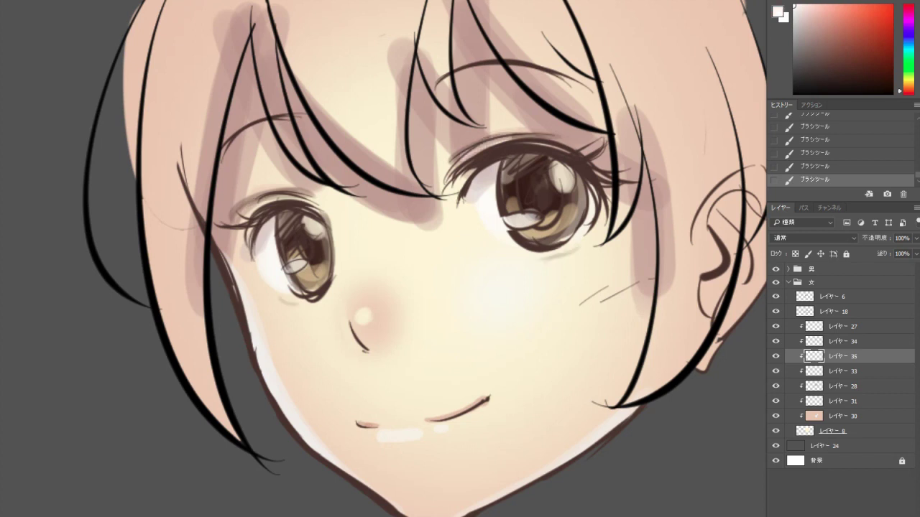
{"action": "left_click_drag", "start_coordinate": [547, 258], "coordinate": [559, 255]}
Compare the male and female faces side by side and select レイヤー 27 in the 女 group.
{"action": "key", "text": "ctrl+0"}
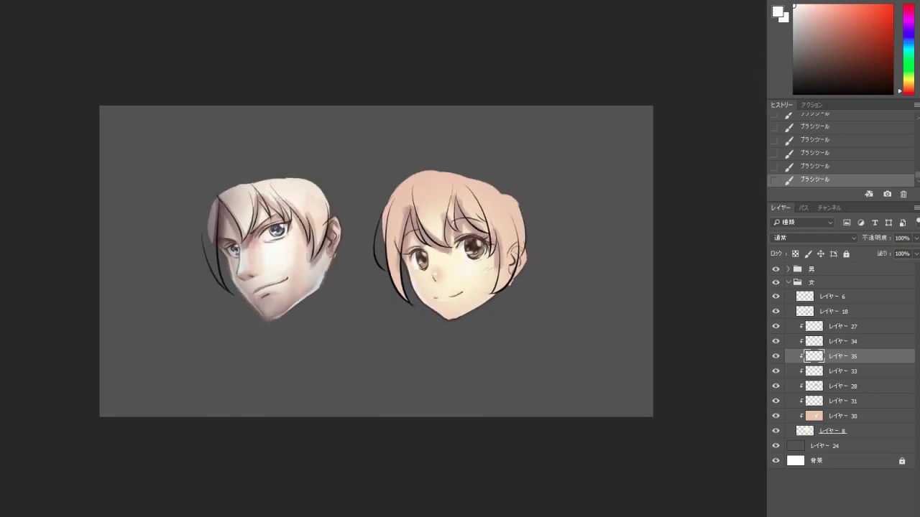
{"action": "key", "text": "ctrl+plus"}
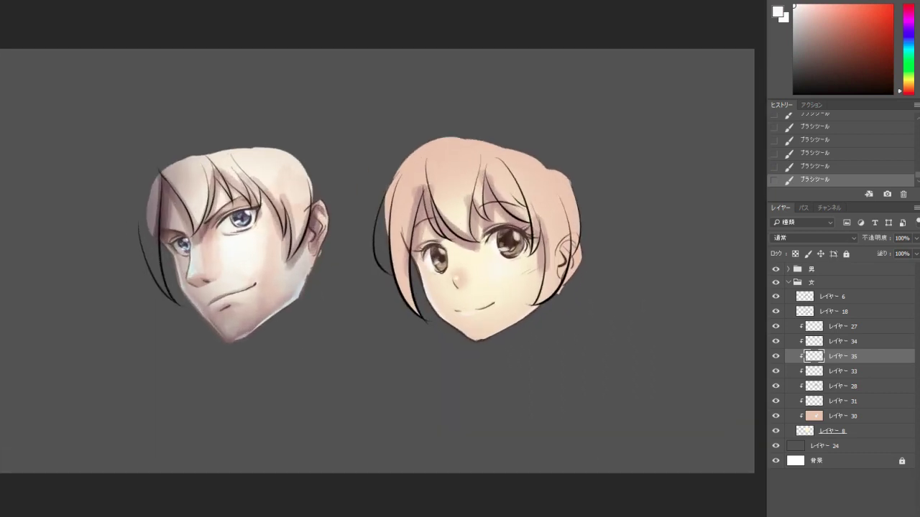
{"action": "key", "text": "ctrl+minus"}
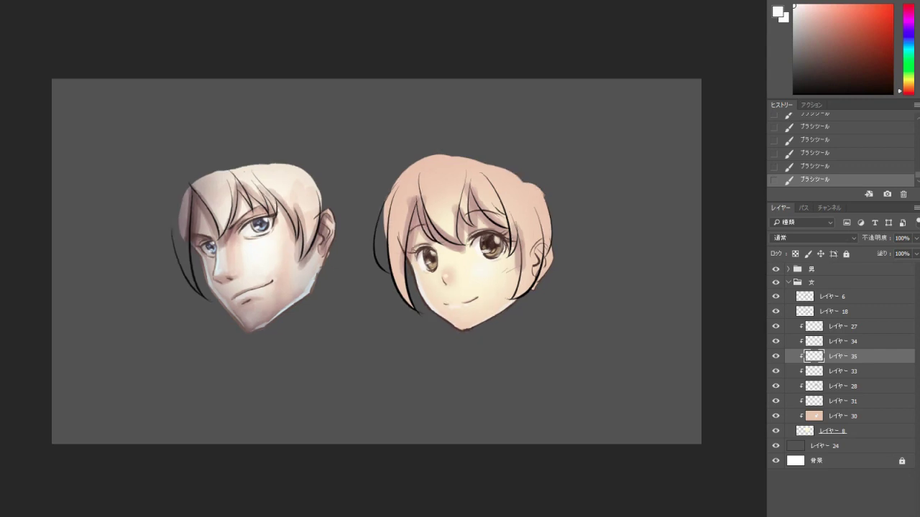
{"action": "left_click", "coordinate": [843, 326]}
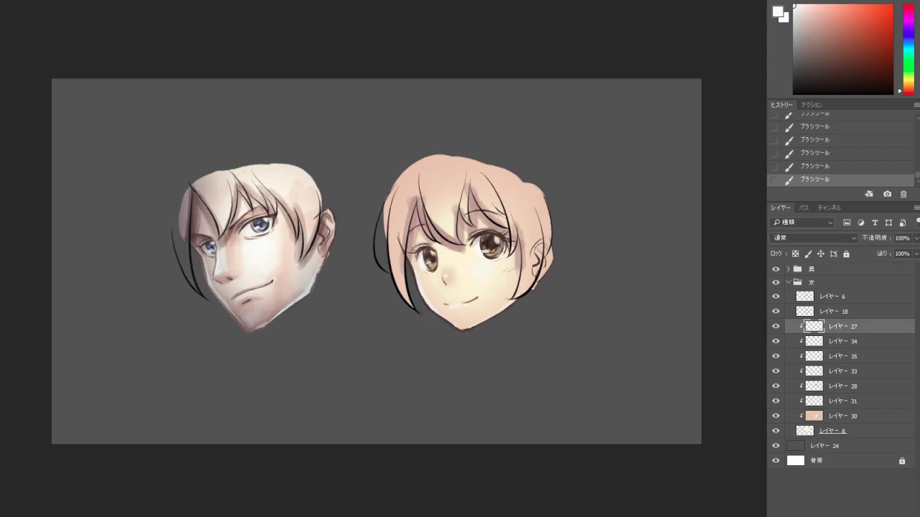
Merge the female face layers from レイヤー 27 down to レイヤー 8 into a single layer.
{"action": "key", "text": "ctrl+plus"}
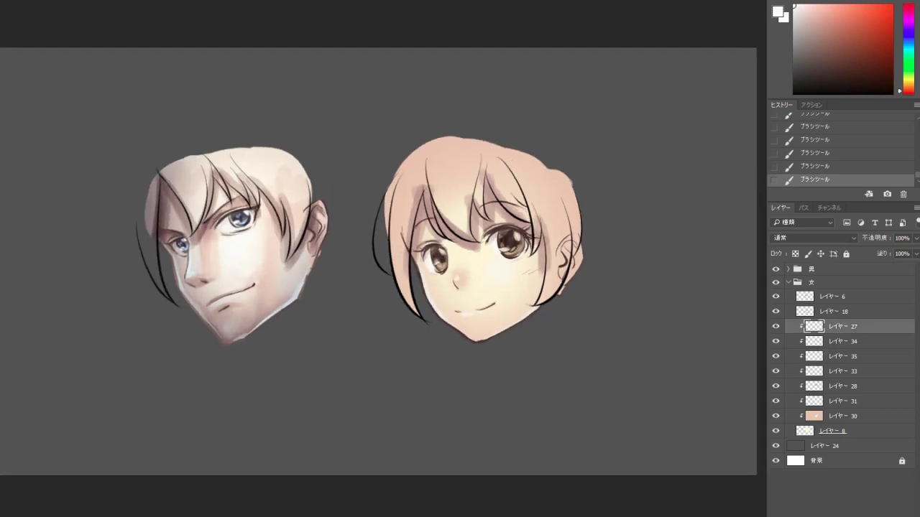
{"action": "key", "text": "ctrl+plus"}
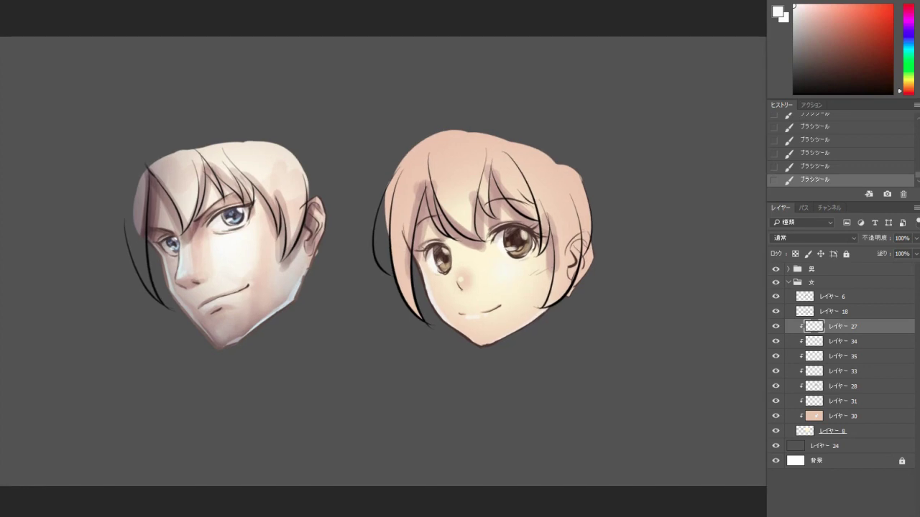
{"action": "left_click", "coordinate": [832, 431], "text": "shift"}
{"action": "right_click", "coordinate": [832, 430]}
{"action": "left_click", "coordinate": [618, 52]}
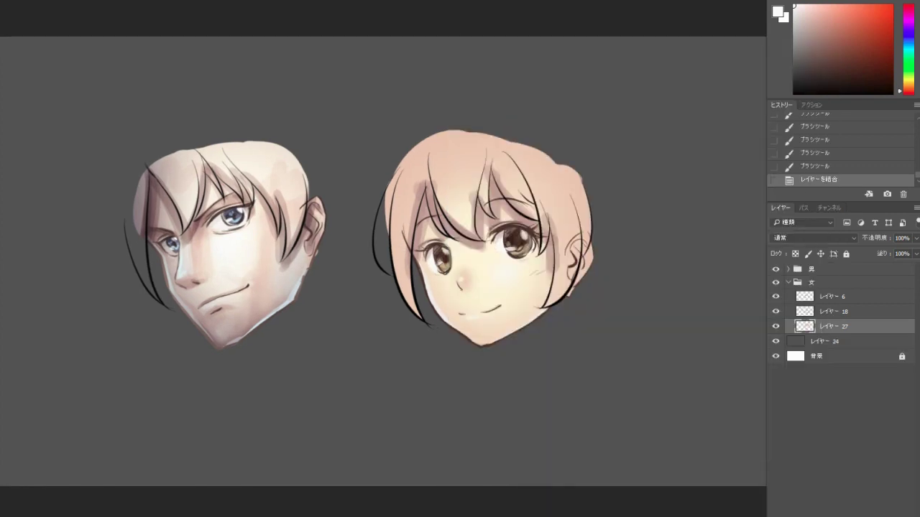
Add a new layer above the merged female face in 乗算 blend mode and choose a pink colour with a soft 200 px brush.
{"action": "key", "text": "ctrl+shift+alt+n"}
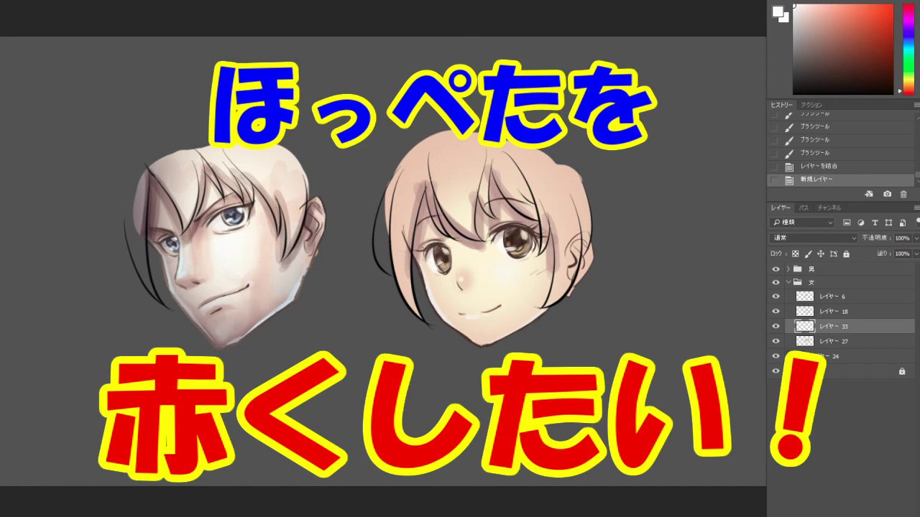
{"action": "left_click", "coordinate": [813, 238]}
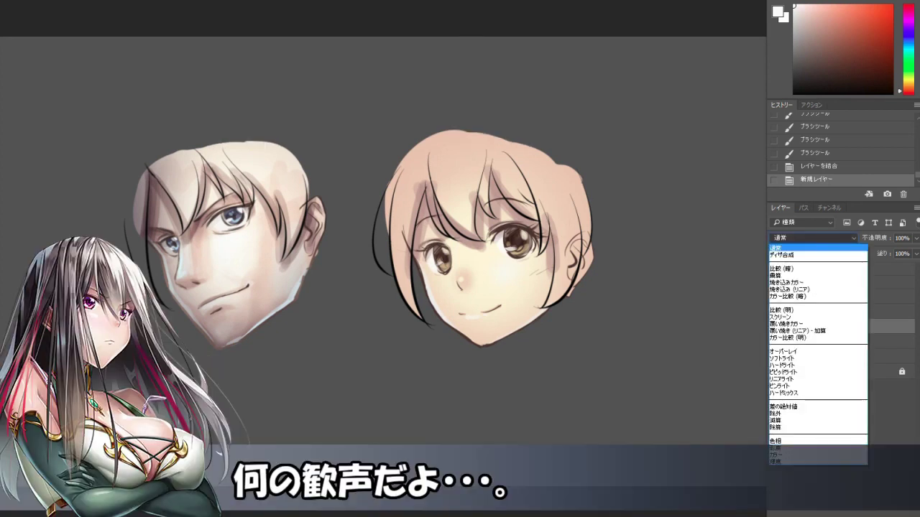
{"action": "left_click", "coordinate": [798, 279]}
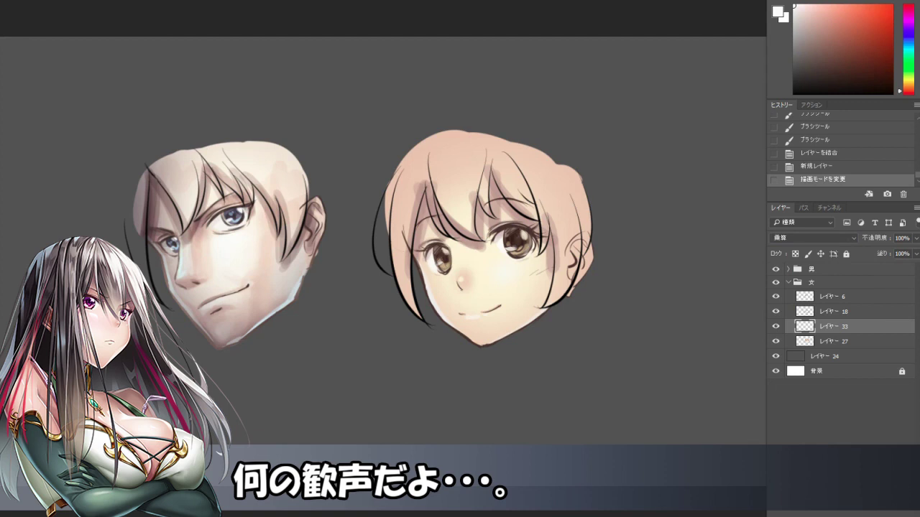
{"action": "left_click", "coordinate": [908, 5]}
{"action": "left_click", "coordinate": [844, 5]}
{"action": "right_click", "coordinate": [564, 153]}
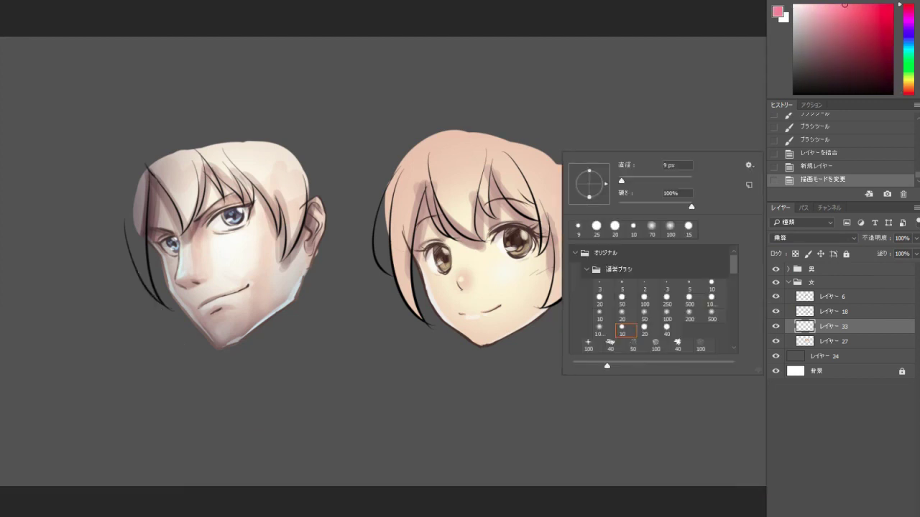
{"action": "left_click", "coordinate": [692, 317]}
{"action": "key", "text": "Return"}
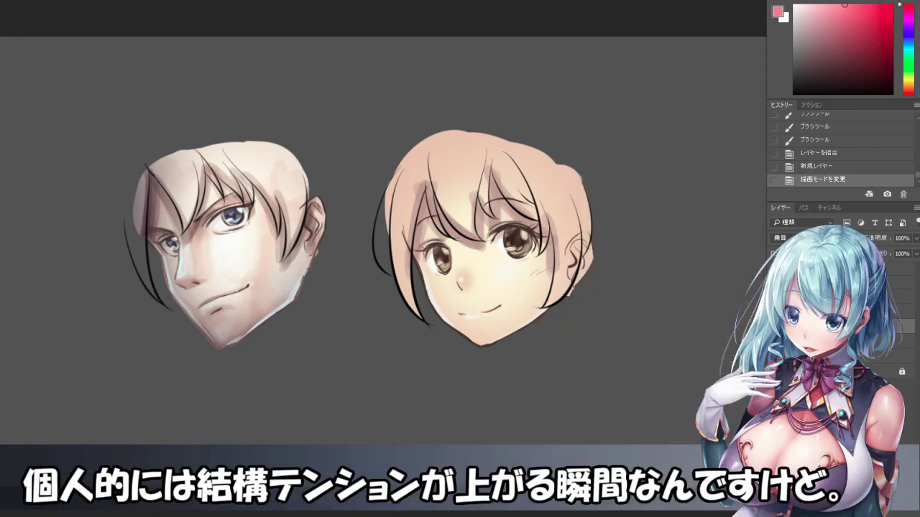
Paint soft pink blush on both female cheeks and clip the blush layer to レイヤー 27.
{"action": "left_click_drag", "start_coordinate": [434, 283], "coordinate": [549, 281]}
{"action": "key", "text": "ctrl+z"}
{"action": "key", "text": "ctrl+z"}
{"action": "key", "text": "ctrl+z"}
{"action": "key", "text": "ctrl+z"}
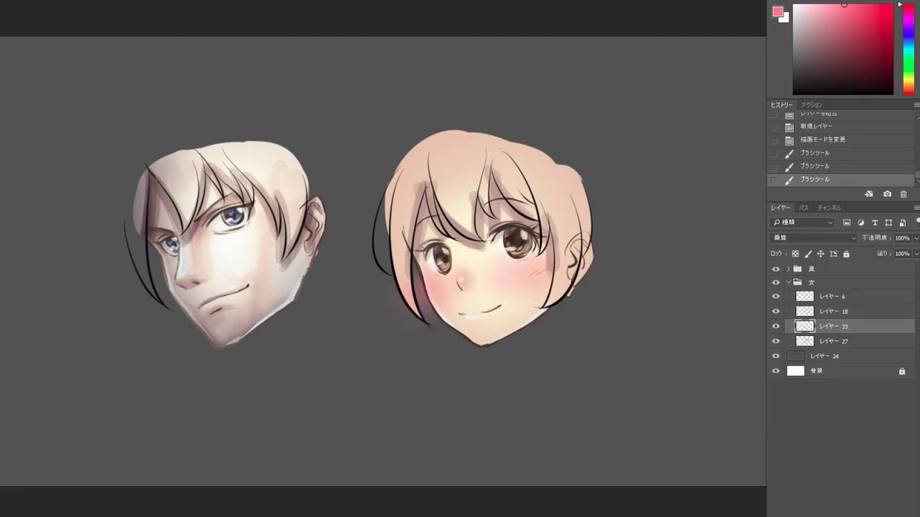
{"action": "key", "text": "ctrl+alt+g"}
{"action": "mouse_move", "coordinate": [430, 287]}
{"action": "left_mouse_down"}
{"action": "mouse_move", "coordinate": [524, 273]}
{"action": "mouse_move", "coordinate": [546, 288]}
{"action": "left_mouse_up"}
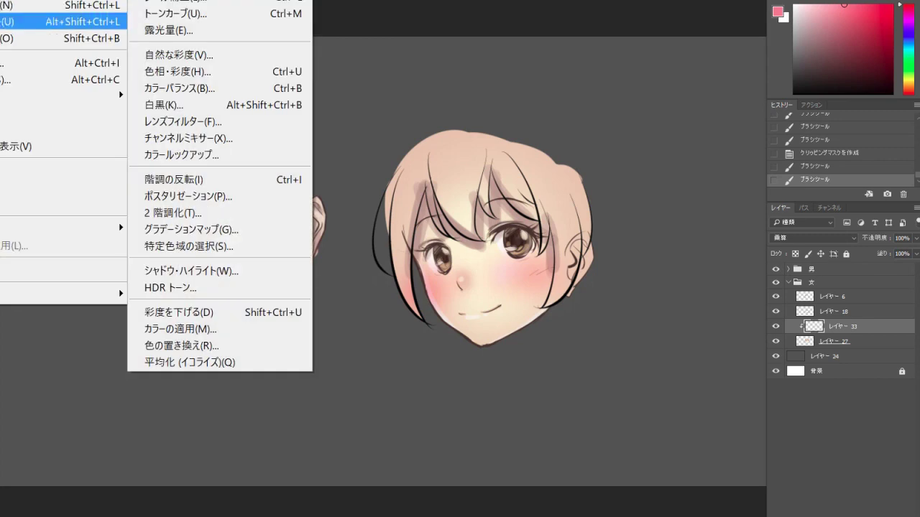
Adjust the blush on レイヤー 33 with Hue/Saturation, setting saturation to -37 and hue to +16.
{"action": "left_click", "coordinate": [309, 63]}
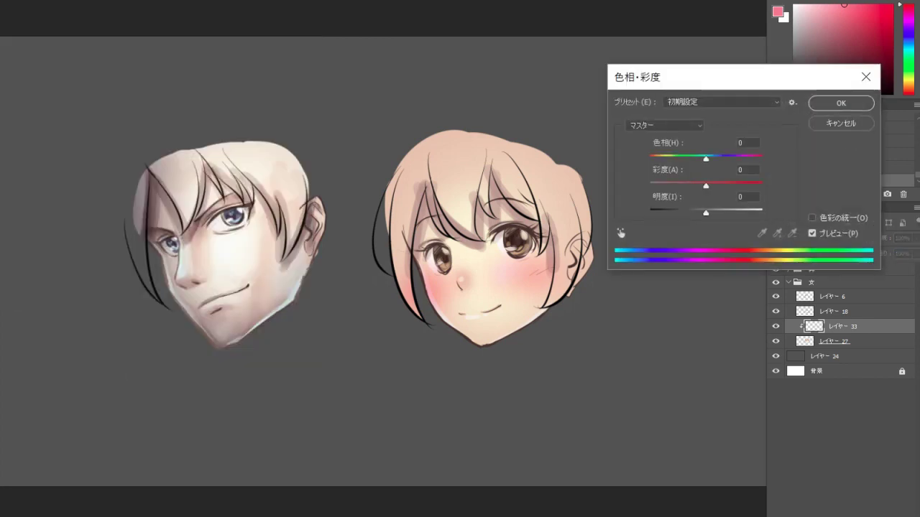
{"action": "left_click_drag", "start_coordinate": [706, 185], "coordinate": [684, 186]}
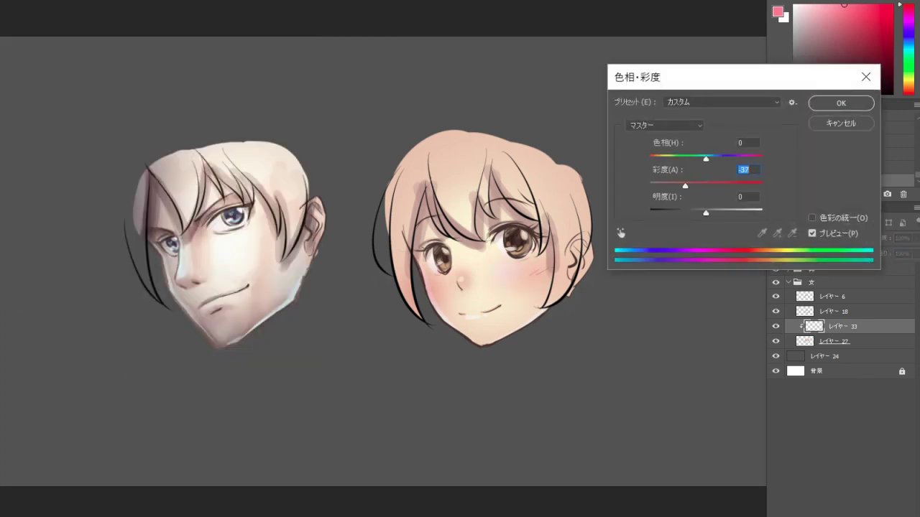
{"action": "key", "text": "shift+Tab"}
{"action": "key", "text": "Up"}
{"action": "key", "text": "Up"}
{"action": "key", "text": "Up"}
{"action": "key", "text": "Up"}
{"action": "key", "text": "Up"}
{"action": "key", "text": "Up"}
{"action": "key", "text": "Up"}
{"action": "key", "text": "Up"}
{"action": "key", "text": "Up"}
{"action": "key", "text": "Up"}
{"action": "key", "text": "Up"}
{"action": "key", "text": "Up"}
{"action": "key", "text": "Up"}
{"action": "key", "text": "Up"}
{"action": "key", "text": "Up"}
{"action": "key", "text": "Up"}
{"action": "key", "text": "Up"}
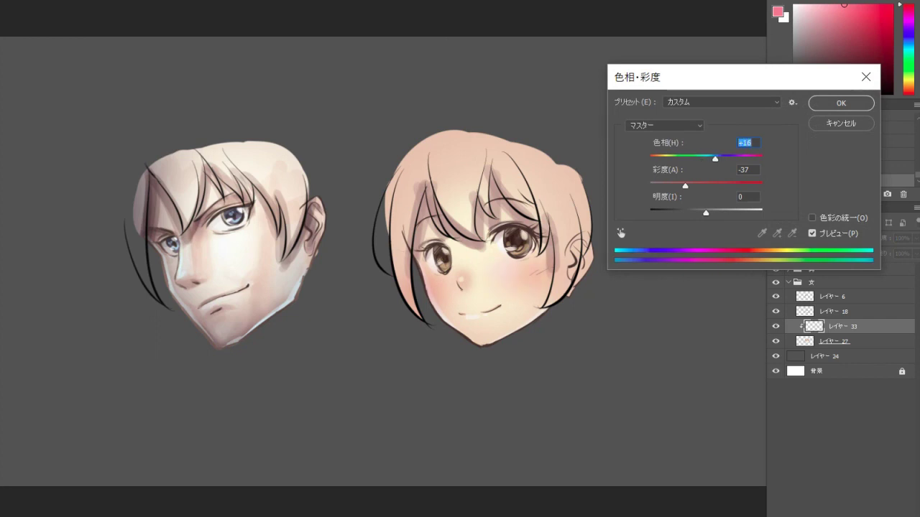
{"action": "key", "text": "Return"}
{"action": "left_click", "coordinate": [815, 238]}
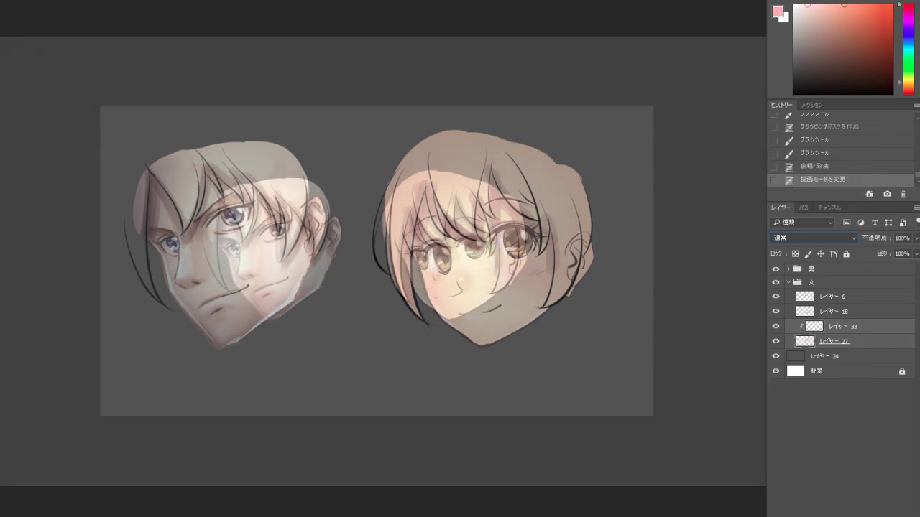
Erase small round highlight spots out of the blush on both female cheeks with a soft eraser.
{"action": "scroll", "coordinate": [424, 275], "scroll_direction": "up", "scroll_amount": 5}
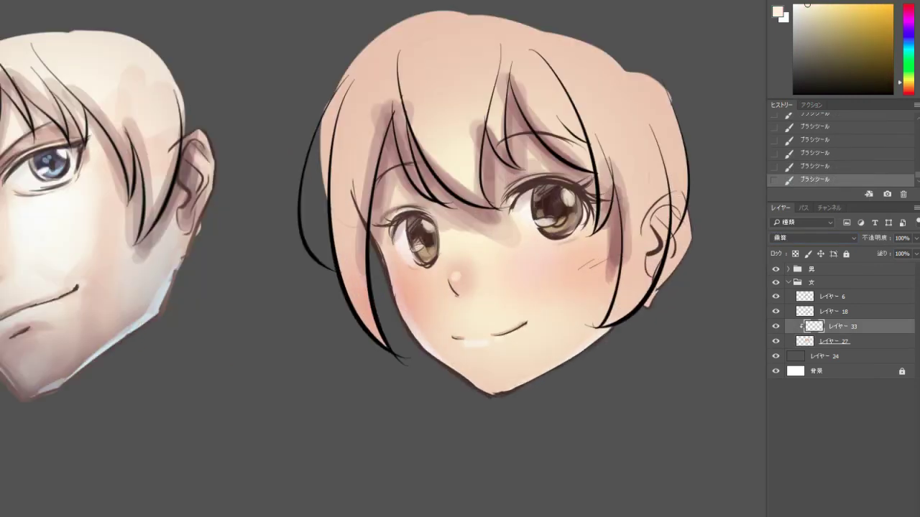
{"action": "right_click", "coordinate": [622, 209]}
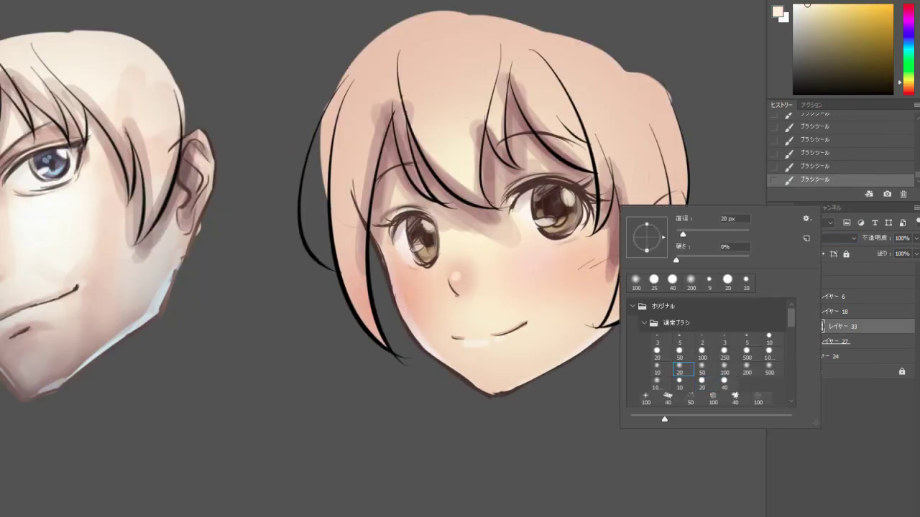
{"action": "key", "text": "Escape"}
{"action": "left_click", "coordinate": [556, 259]}
{"action": "left_click", "coordinate": [555, 259]}
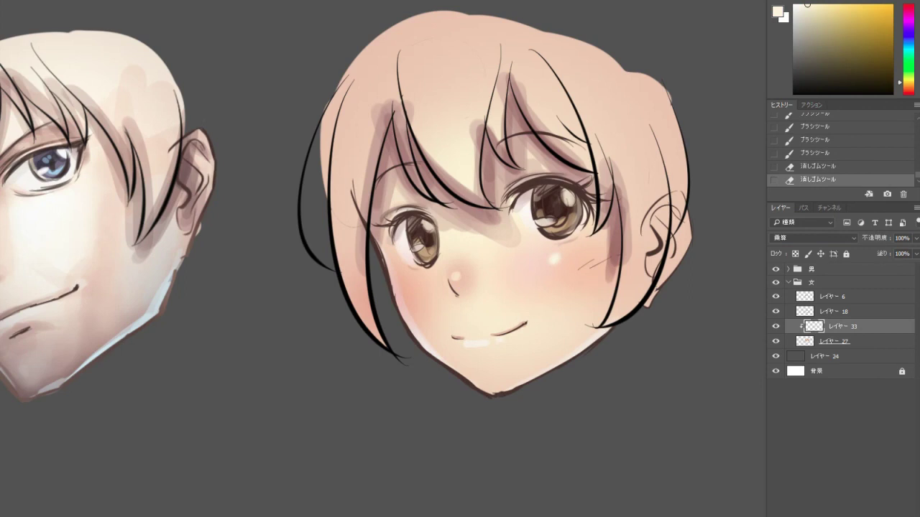
{"action": "left_click", "coordinate": [402, 281]}
{"action": "scroll", "coordinate": [418, 271], "scroll_direction": "down", "scroll_amount": 5}
{"action": "left_click", "coordinate": [862, 341]}
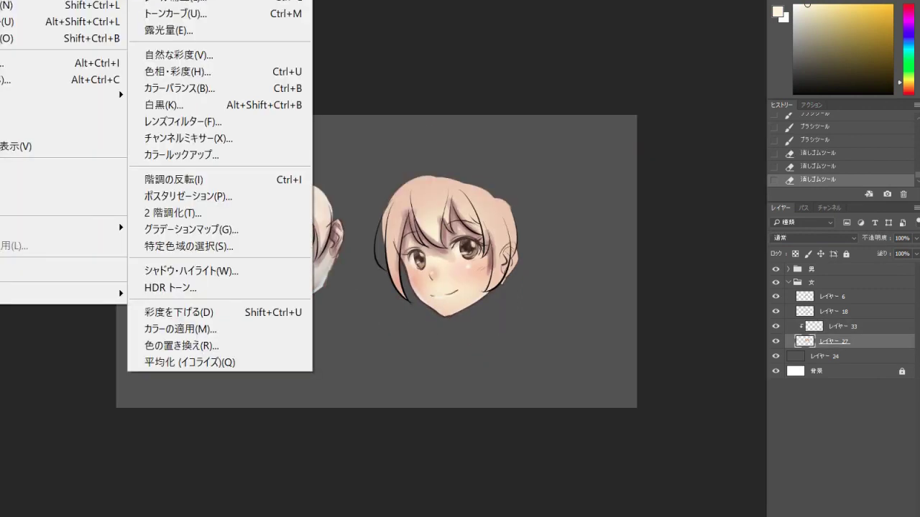
{"action": "left_click", "coordinate": [216, 3]}
{"action": "key", "text": "Up"}
{"action": "key", "text": "Up"}
{"action": "key", "text": "Up"}
{"action": "key", "text": "Up"}
{"action": "key", "text": "Up"}
{"action": "key", "text": "Up"}
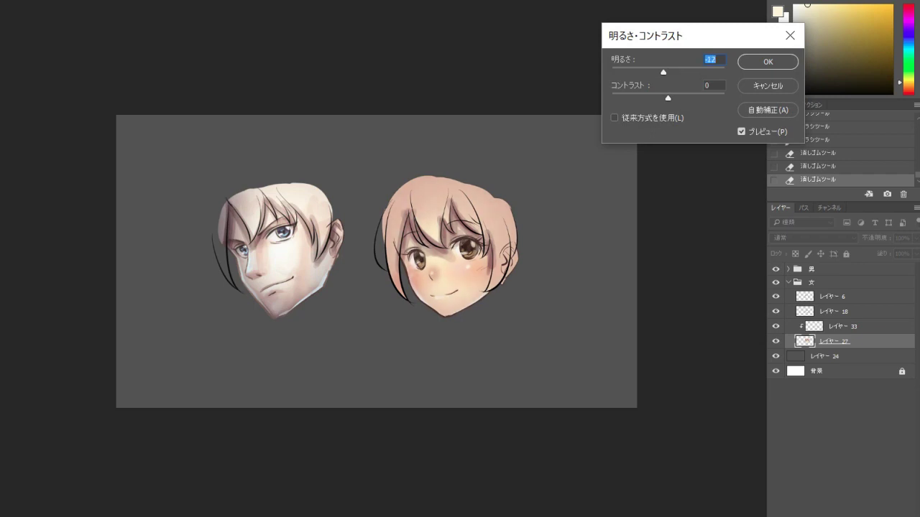
{"action": "key", "text": "shift+Down"}
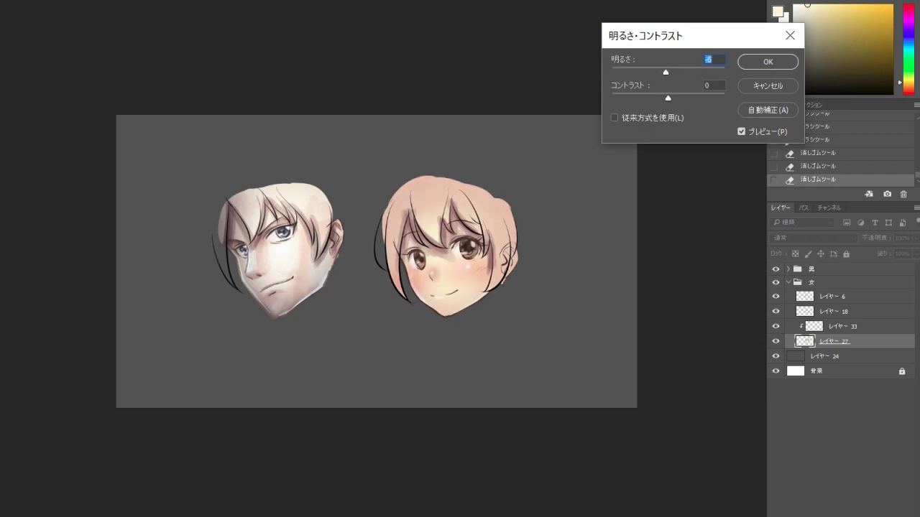
{"action": "key", "text": "Return"}
Set the opacity of the blush layer レイヤー 33 to 75%.
{"action": "key", "text": "alt+bracketright"}
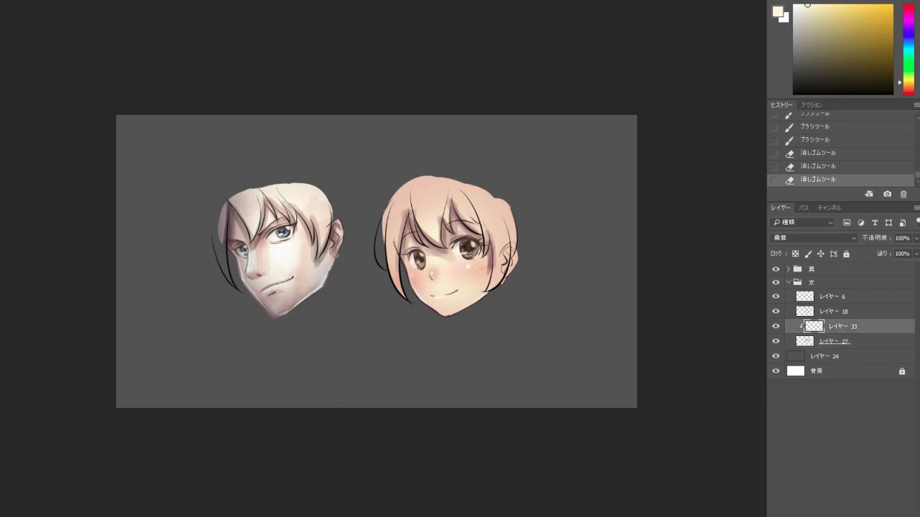
{"action": "key", "text": "1"}
{"action": "key", "text": "2"}
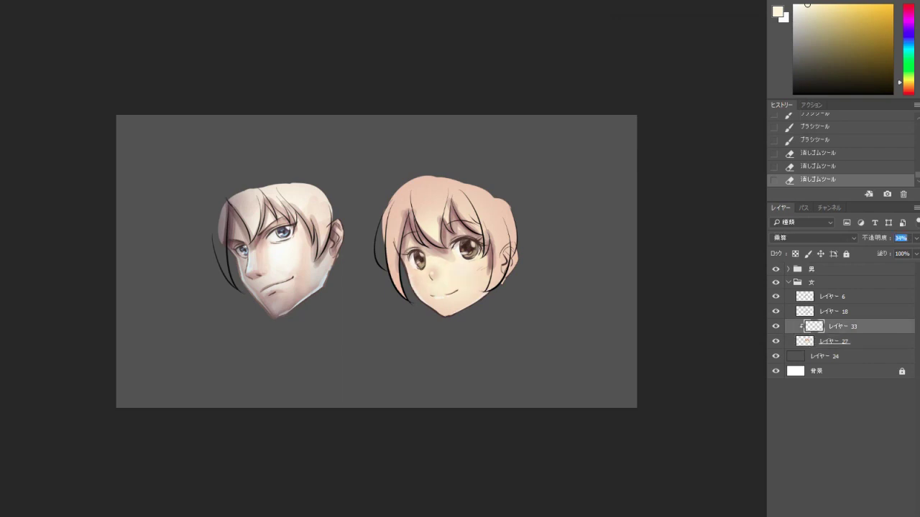
{"action": "key", "text": "Return"}
Brighten the merged female face on レイヤー 27 with Brightness/Contrast, setting brightness to 14.
{"action": "key", "text": "alt+bracketleft"}
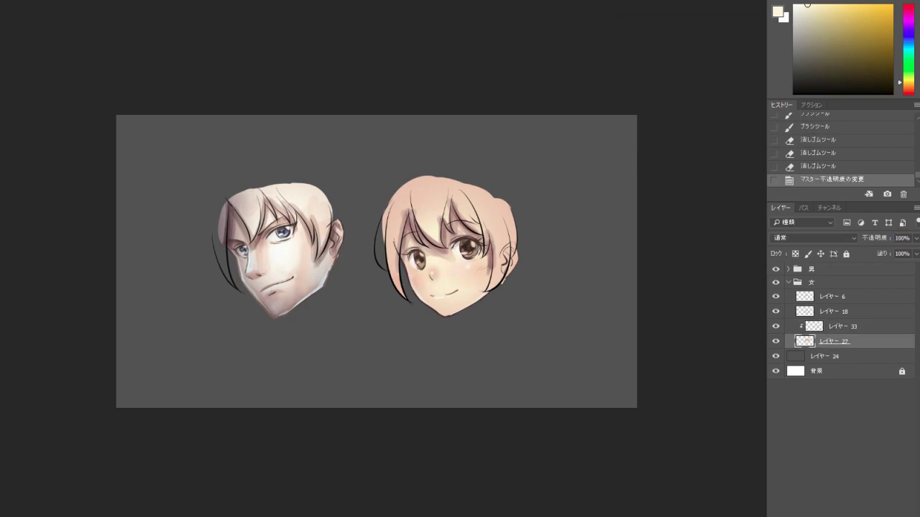
{"action": "key", "text": "alt+i"}
{"action": "key", "text": "j"}
{"action": "key", "text": "c"}
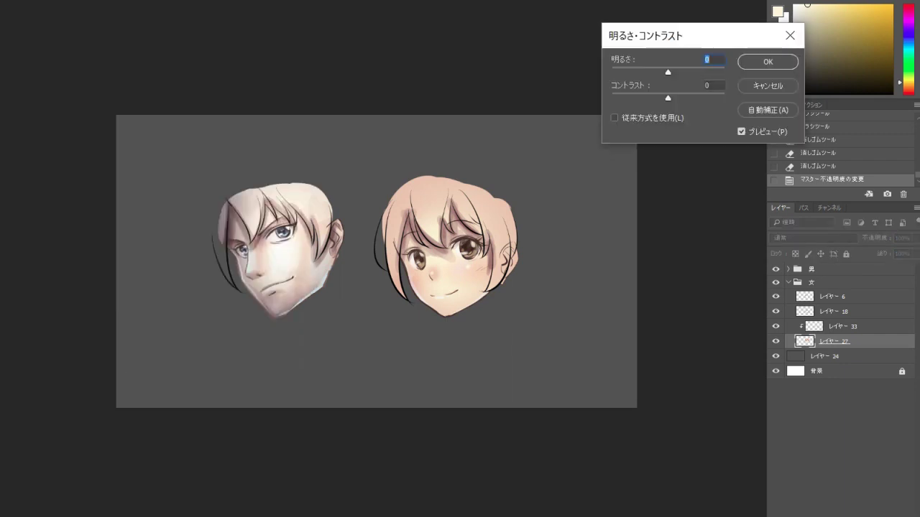
{"action": "key", "text": "Down"}
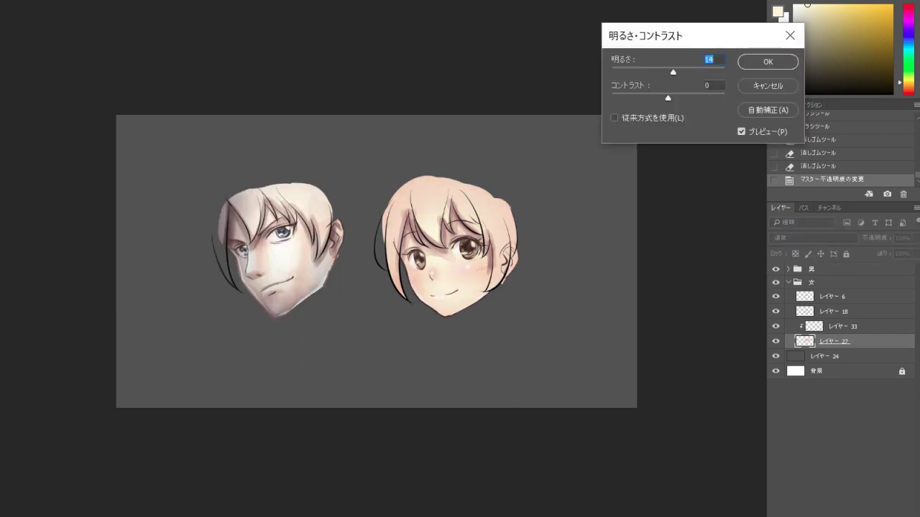
{"action": "key", "text": "Return"}
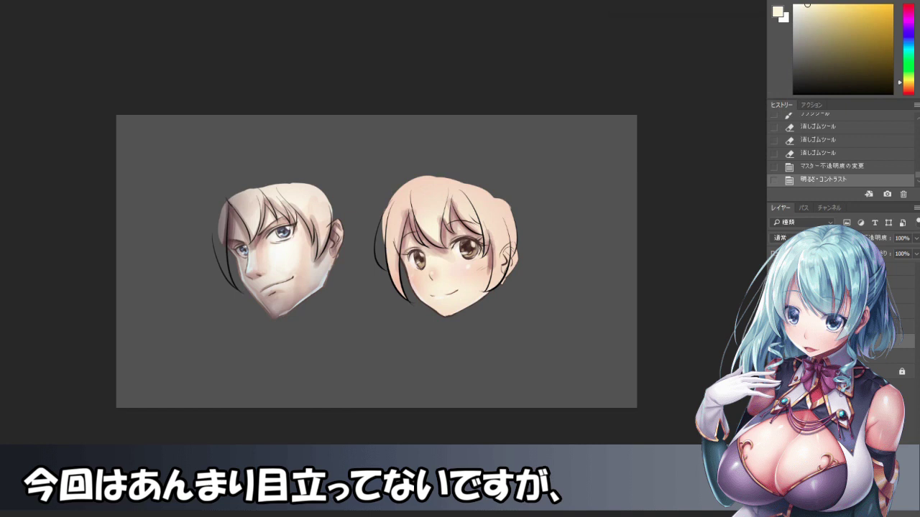
{"action": "key", "text": "ctrl+plus"}
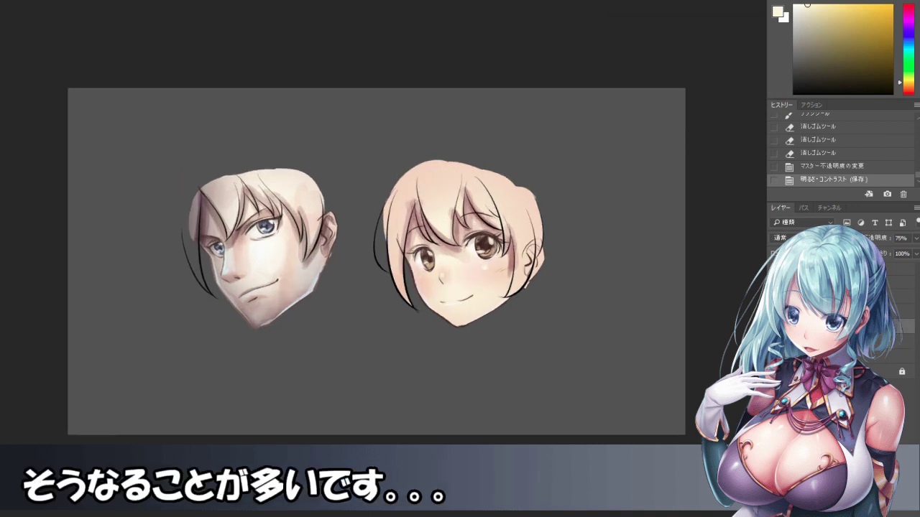
{"action": "key", "text": "ctrl+plus"}
{"action": "key", "text": "ctrl+plus"}
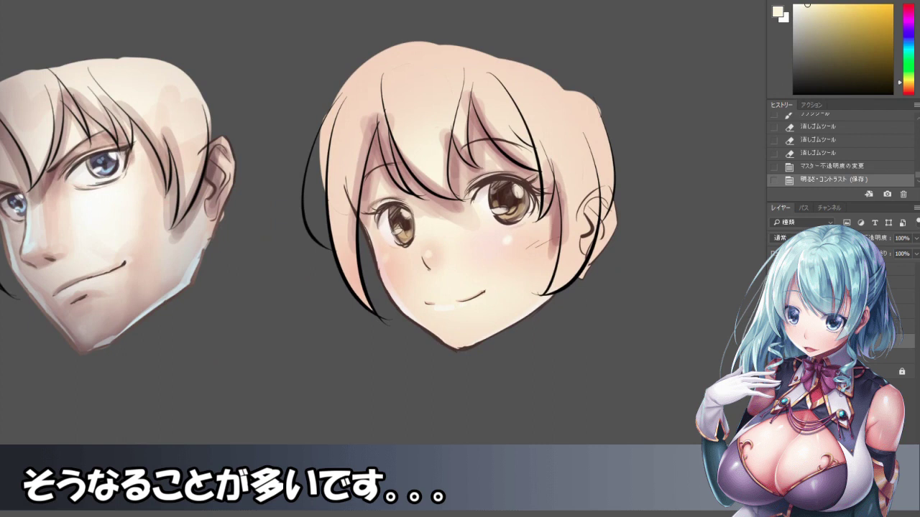
{"action": "key", "text": "ctrl+plus"}
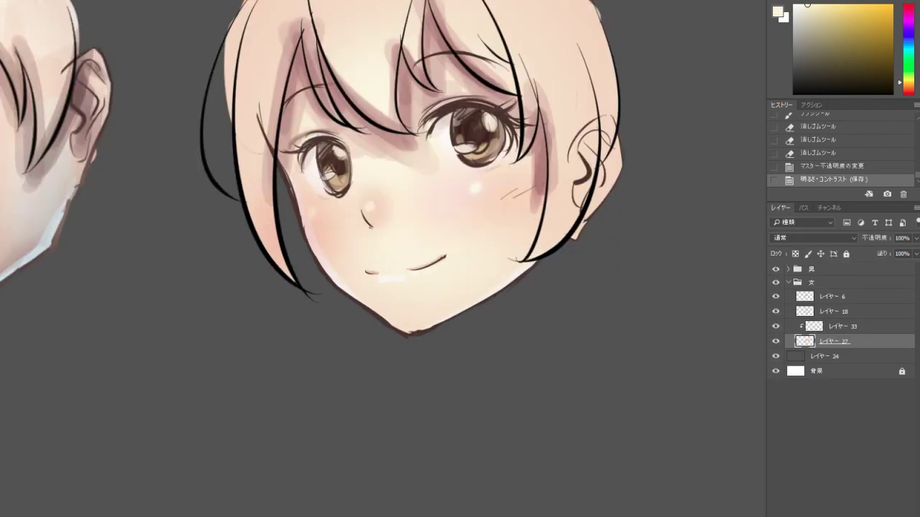
{"action": "left_click_drag", "start_coordinate": [359, 324], "coordinate": [396, 327]}
{"action": "key", "text": "ctrl+z"}
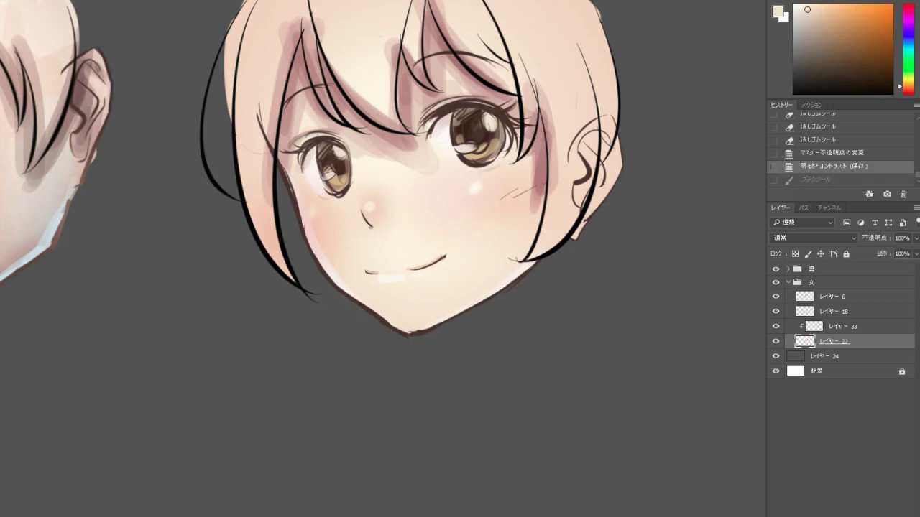
Add a clipped layer directly above レイヤー 27 and touch up the female face with soft pale beige strokes.
{"action": "key", "text": "ctrl+alt+shift+n"}
{"action": "left_click_drag", "start_coordinate": [431, 215], "coordinate": [460, 222]}
{"action": "scroll", "coordinate": [383, 258], "scroll_direction": "down", "scroll_amount": 6}
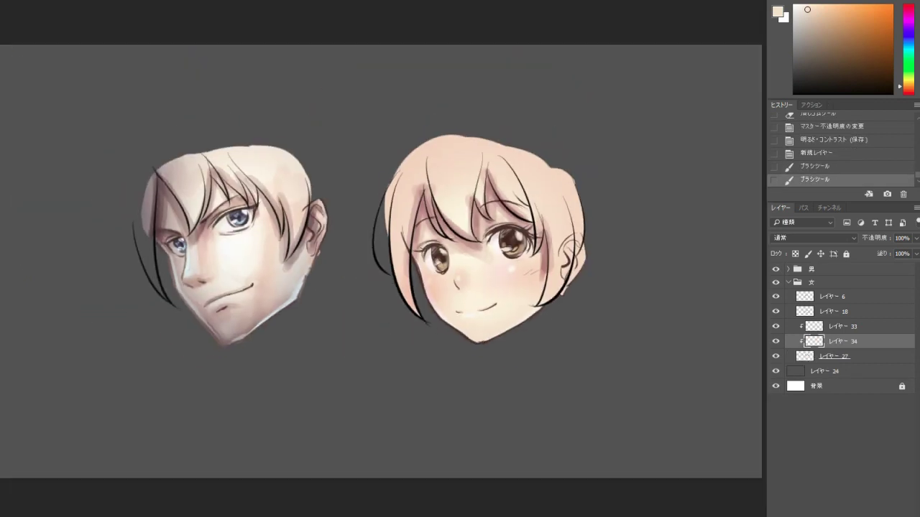
{"action": "scroll", "coordinate": [383, 259], "scroll_direction": "up", "scroll_amount": 4}
{"action": "left_click", "coordinate": [810, 14]}
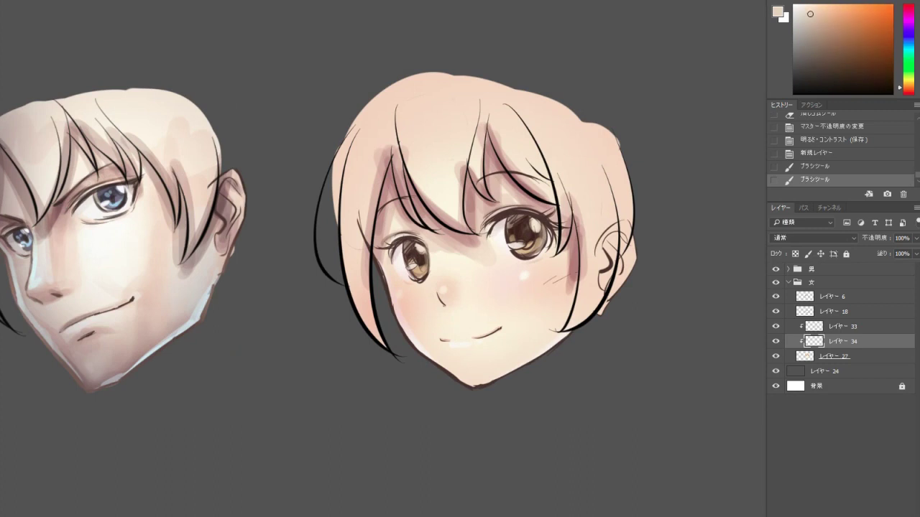
{"action": "left_click_drag", "start_coordinate": [431, 216], "coordinate": [460, 223]}
{"action": "scroll", "coordinate": [446, 257], "scroll_direction": "down", "scroll_amount": 3}
{"action": "scroll", "coordinate": [376, 262], "scroll_direction": "down", "scroll_amount": 2}
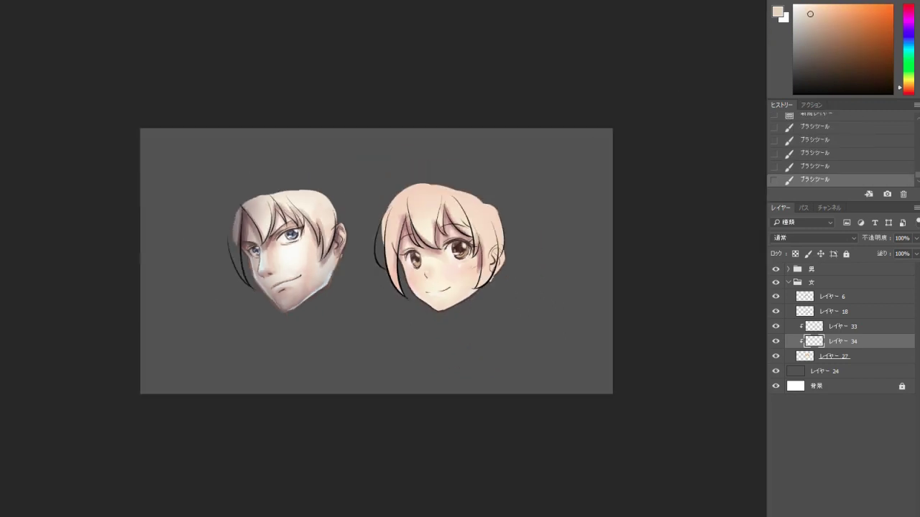
Compare the female face with and without レイヤー 33 and レイヤー 34, collapse the 女 group and review both faces.
{"action": "scroll", "coordinate": [376, 262], "scroll_direction": "up", "scroll_amount": 1}
{"action": "left_click", "coordinate": [775, 342]}
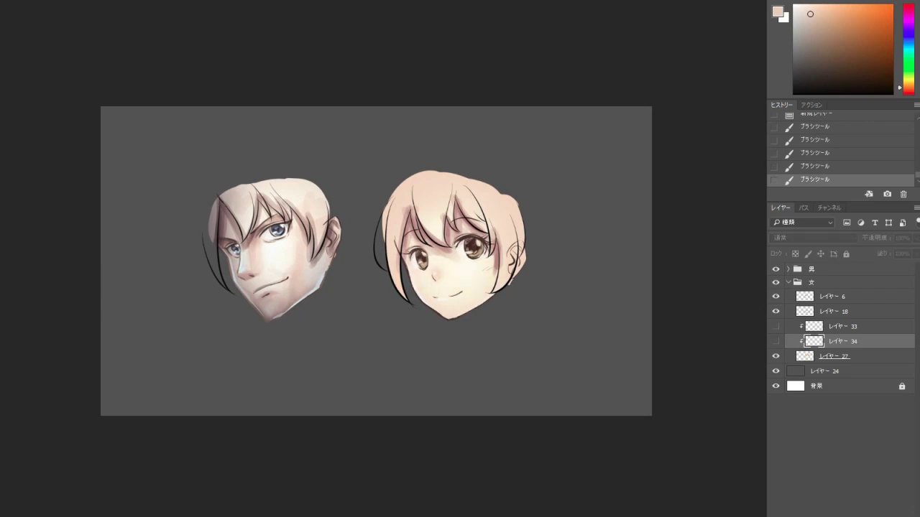
{"action": "left_click", "coordinate": [776, 341]}
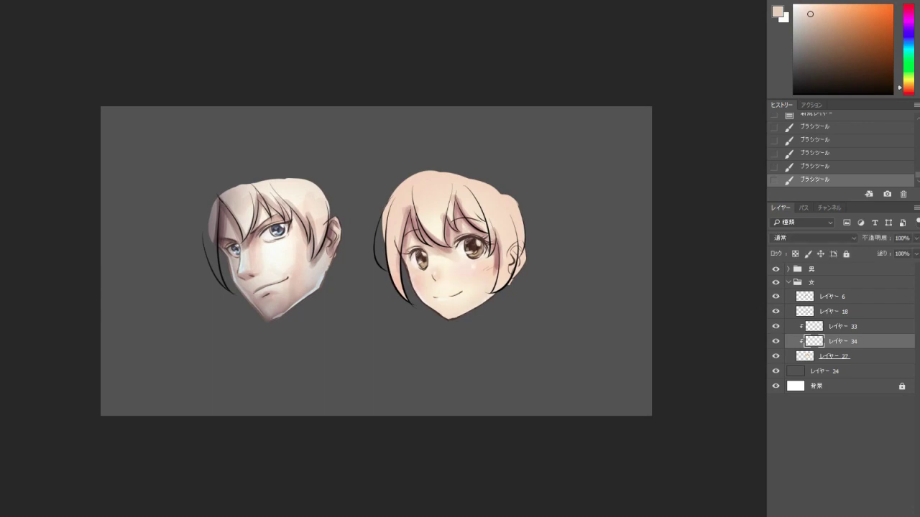
{"action": "left_click", "coordinate": [789, 281]}
{"action": "scroll", "coordinate": [323, 237], "scroll_direction": "up", "scroll_amount": 4}
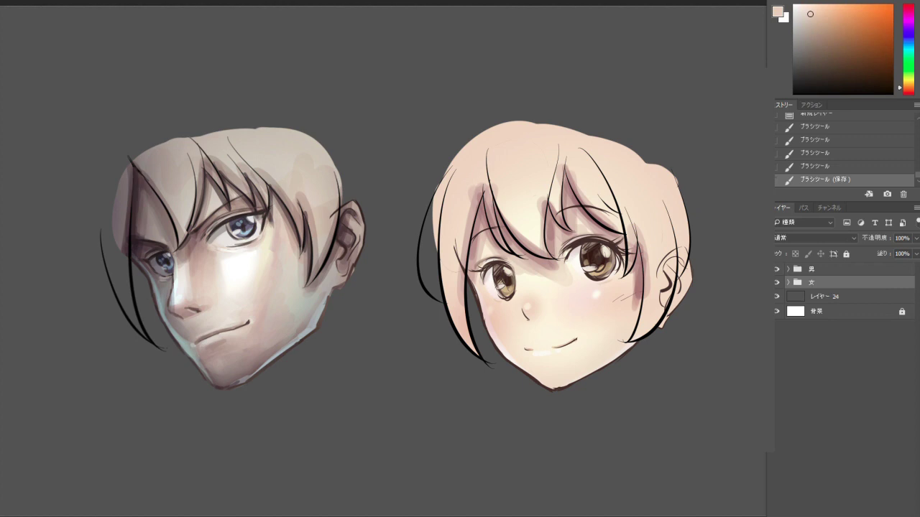